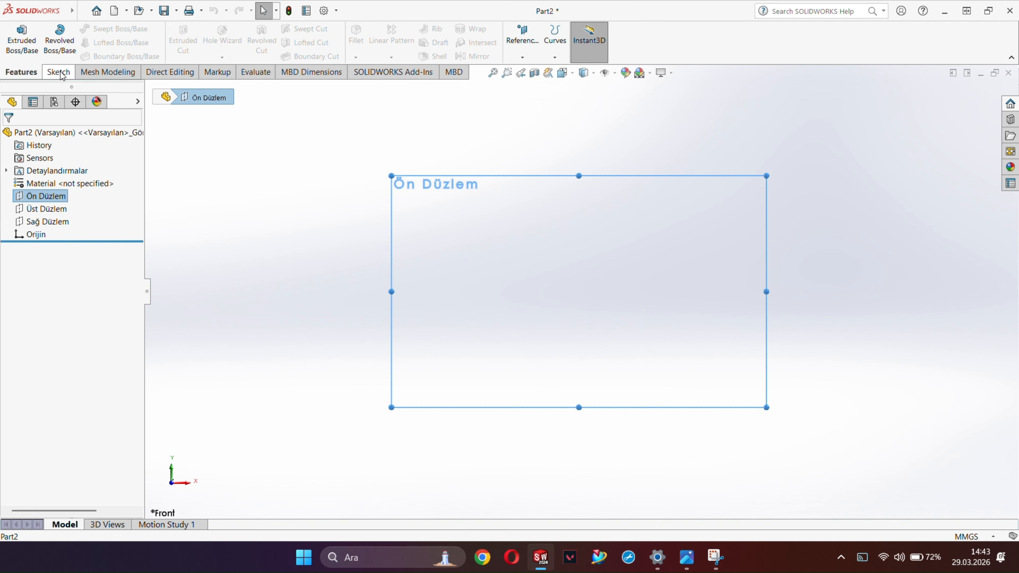
Start a sketch on the front plane and draw a horizontal centerline extending along positive X from the origin.
click(60, 73)
click(121, 29)
click(110, 29)
click(125, 56)
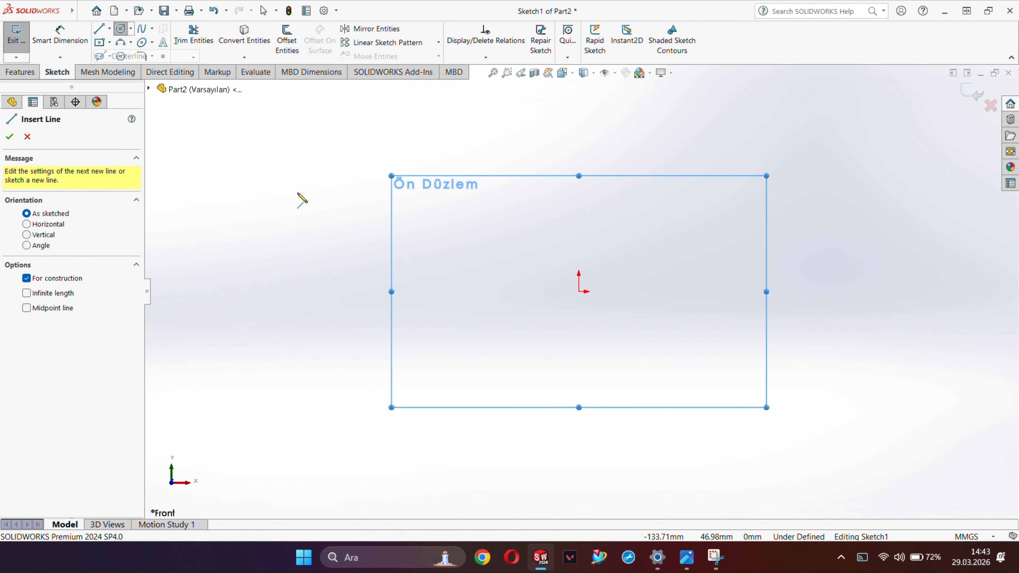
click(579, 292)
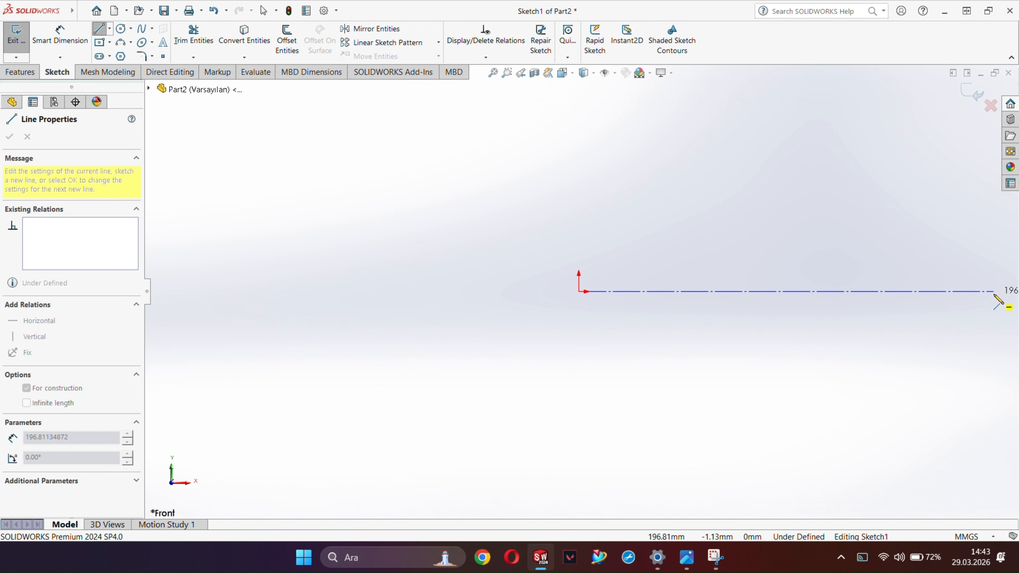
click(977, 292)
key(Escape)
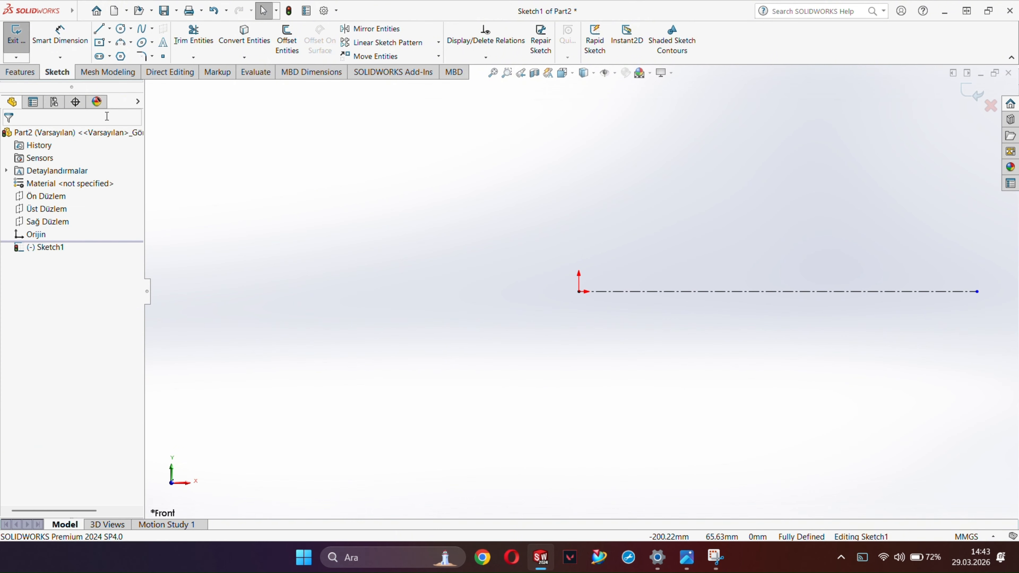
key(f)
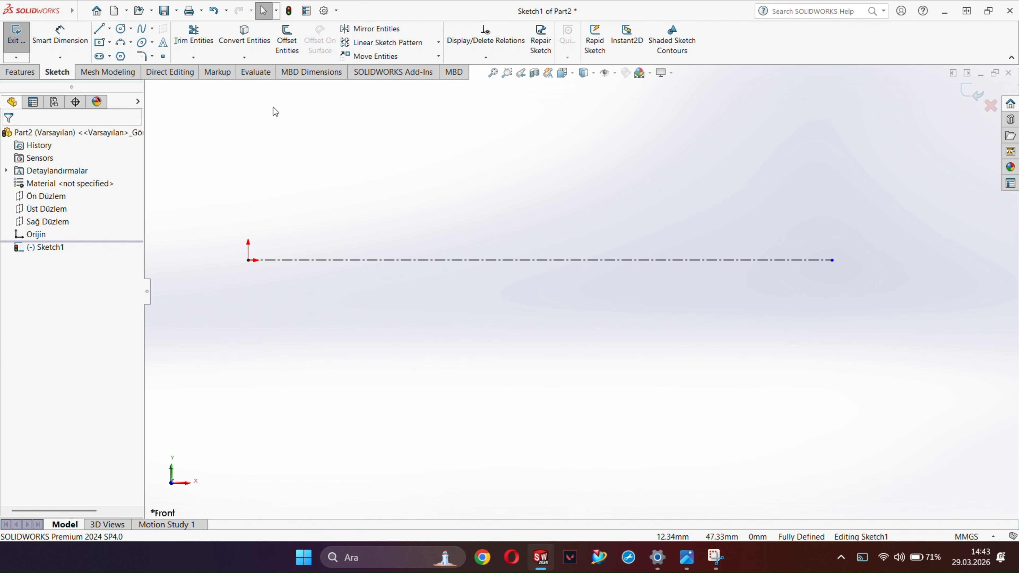
Draw a circle centred on the centerline just beyond the origin and dimension its diameter at 5 mm.
click(121, 28)
click(284, 260)
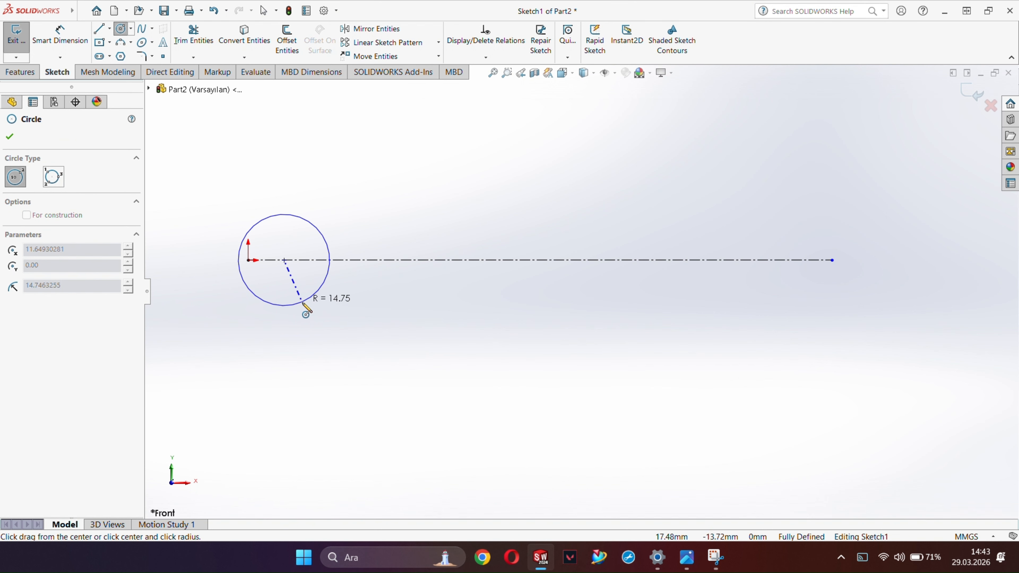
click(292, 281)
right_drag(291, 281, 284, 223)
click(289, 239)
click(302, 230)
text(5.00mm)
key(Return)
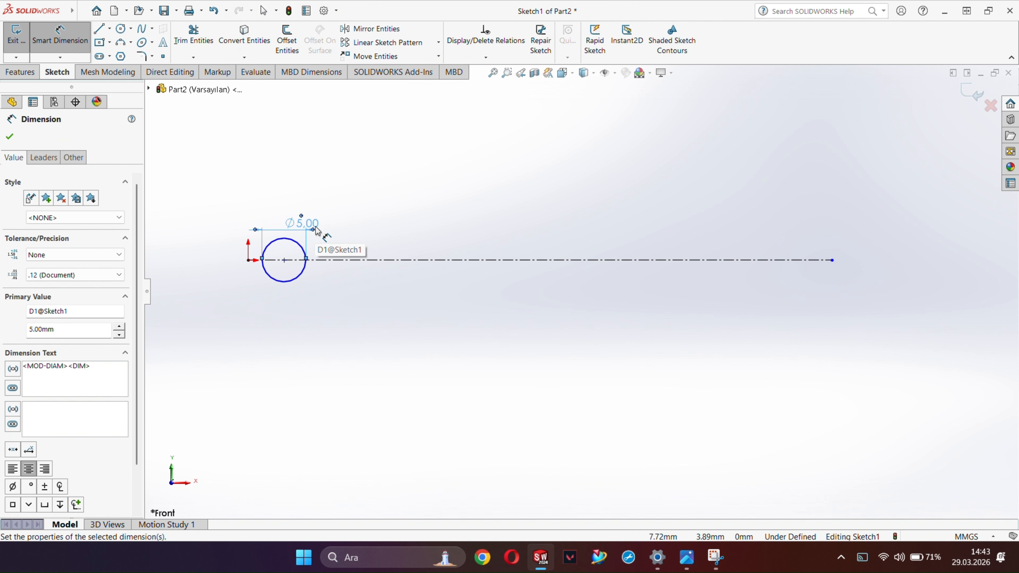
Draw a vertical midpoint line about 14.7 mm long, centred on the centerline beyond the small circle.
click(109, 28)
click(125, 68)
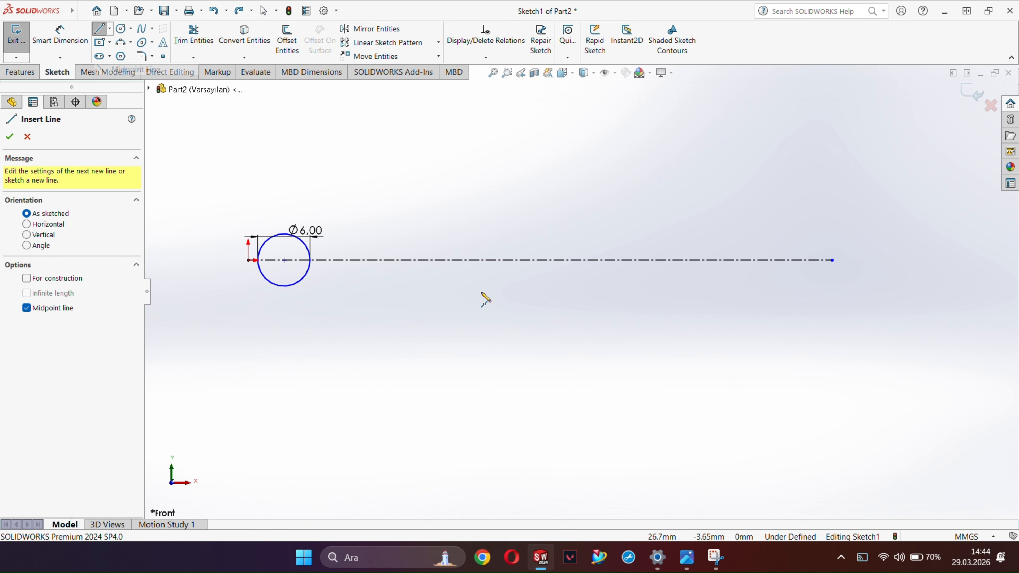
click(381, 260)
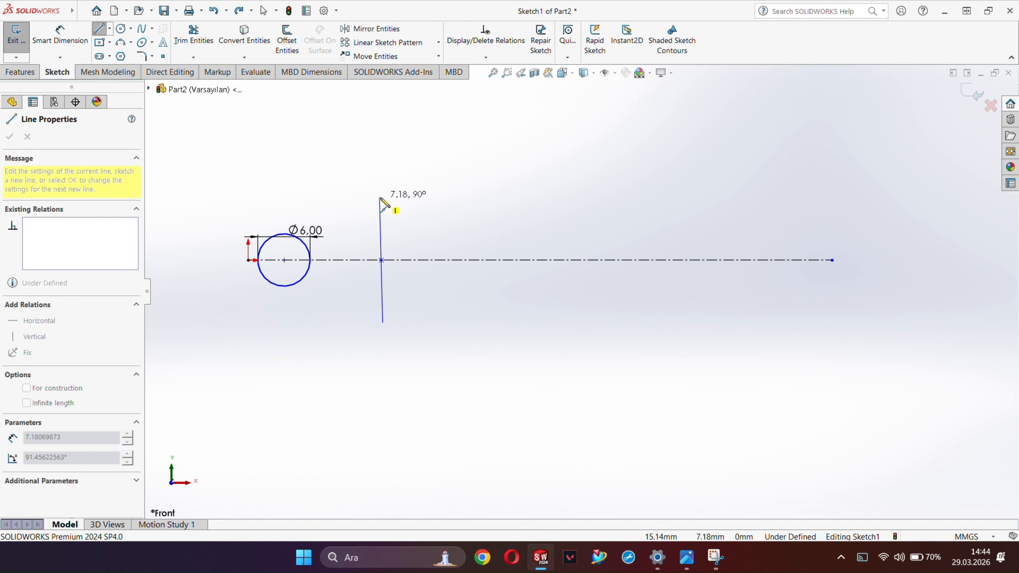
click(381, 196)
key(Escape)
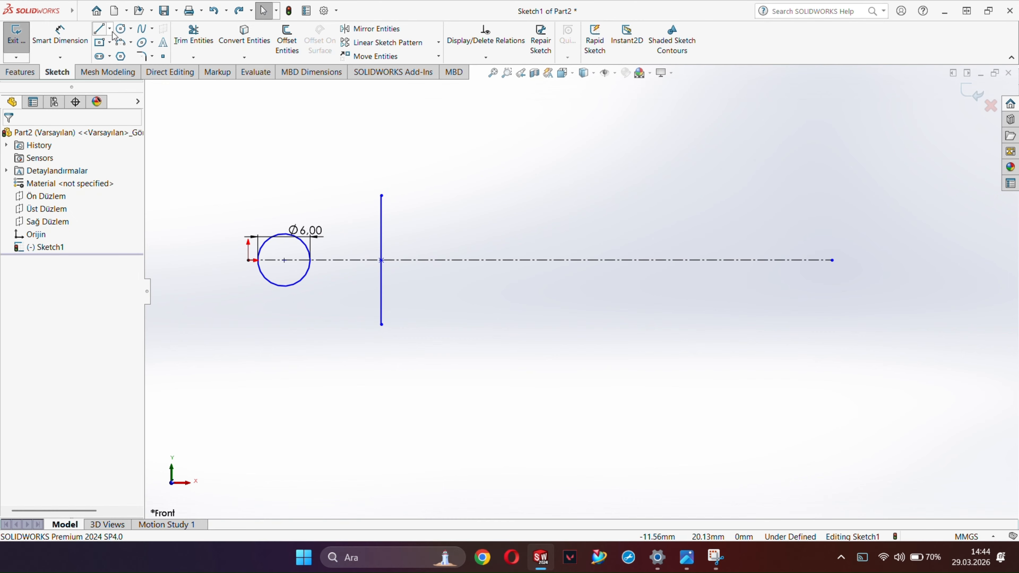
click(109, 28)
click(124, 55)
click(619, 260)
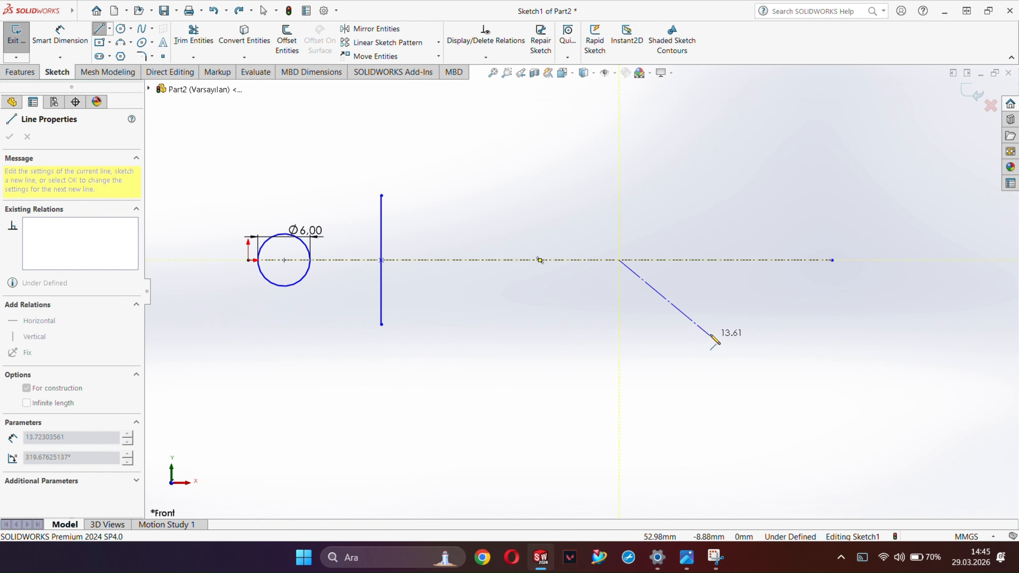
key(Escape)
Draw a second vertical midpoint line about 13.6 mm long, centred on the centerline between the first one and the centerline's far end.
click(109, 29)
click(125, 68)
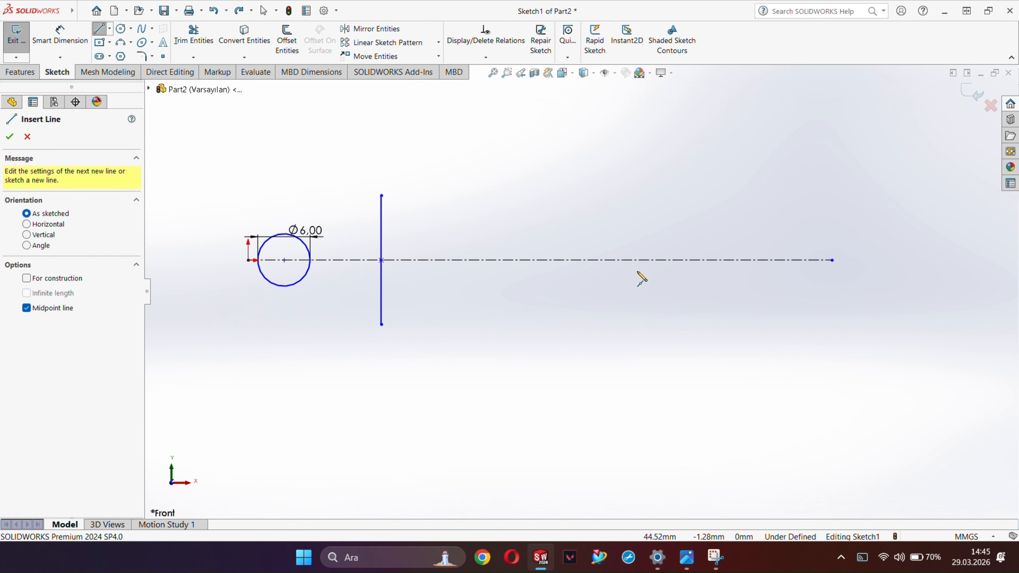
click(634, 260)
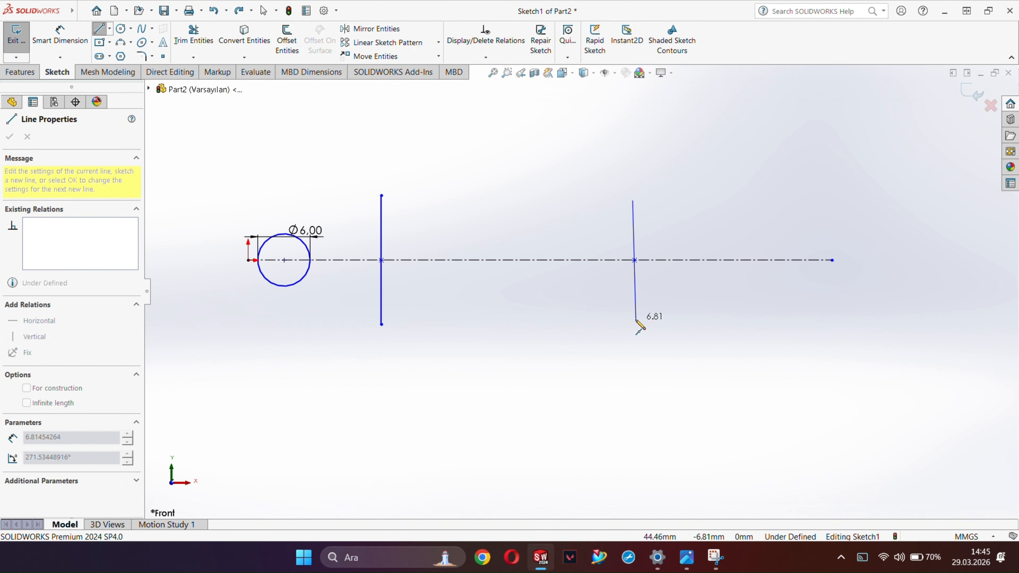
click(634, 319)
key(Escape)
Convert both vertical midpoint lines to construction geometry.
right_click(381, 212)
click(582, 250)
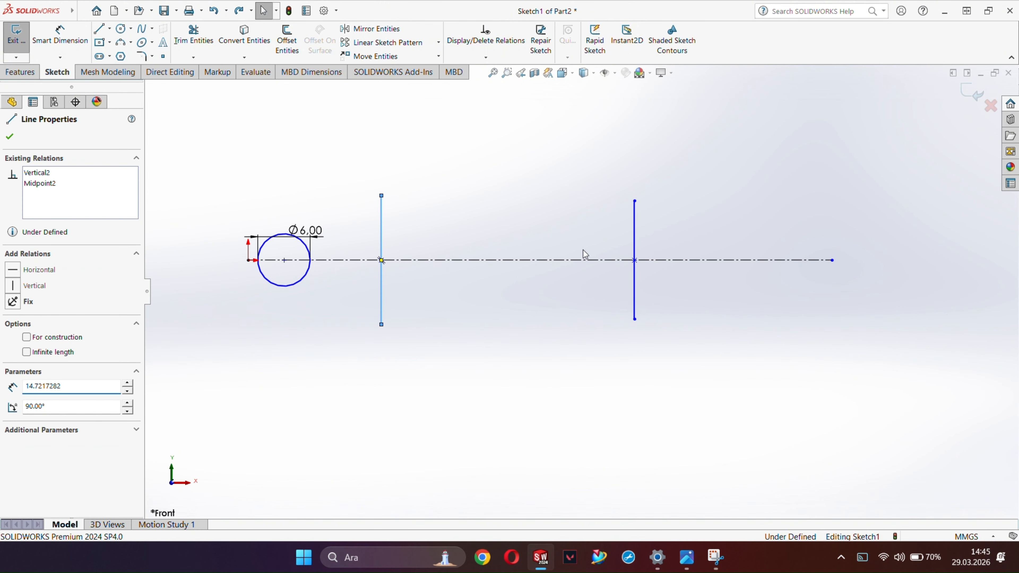
right_click(634, 203)
click(657, 222)
Dimension the vertical construction line nearer the origin at 14.5 mm long and the farther one at 10 mm.
click(60, 36)
click(381, 225)
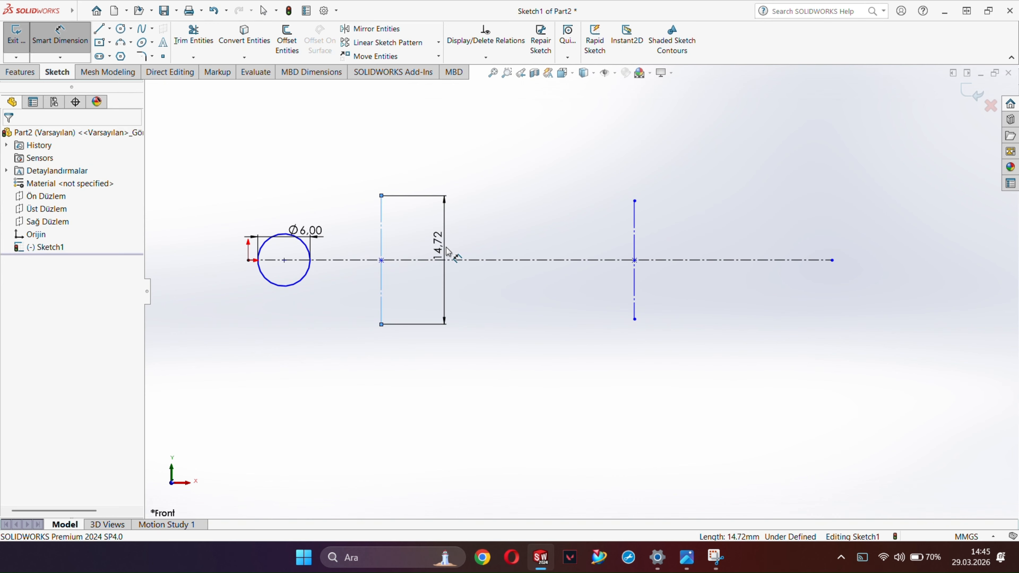
click(448, 252)
text(14.5)
key(Return)
click(635, 297)
click(665, 236)
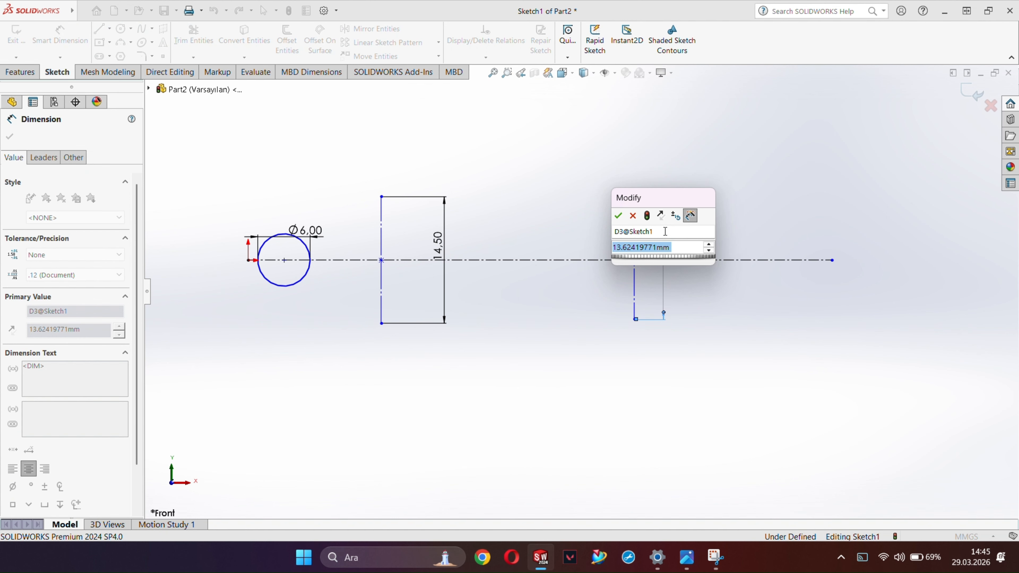
text(10)
key(Return)
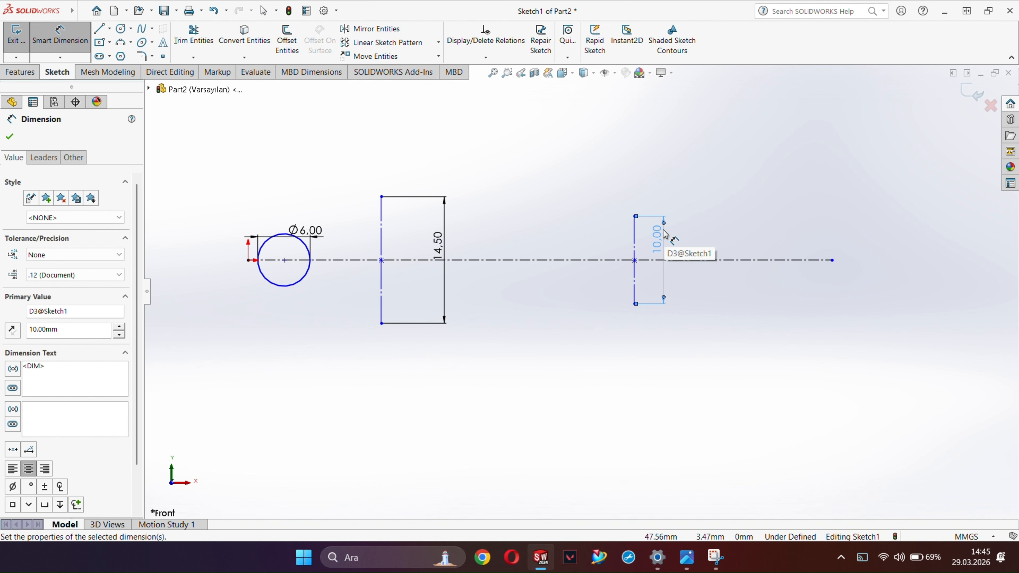
Dimension the distance between the two vertical construction lines at 45 mm.
click(380, 225)
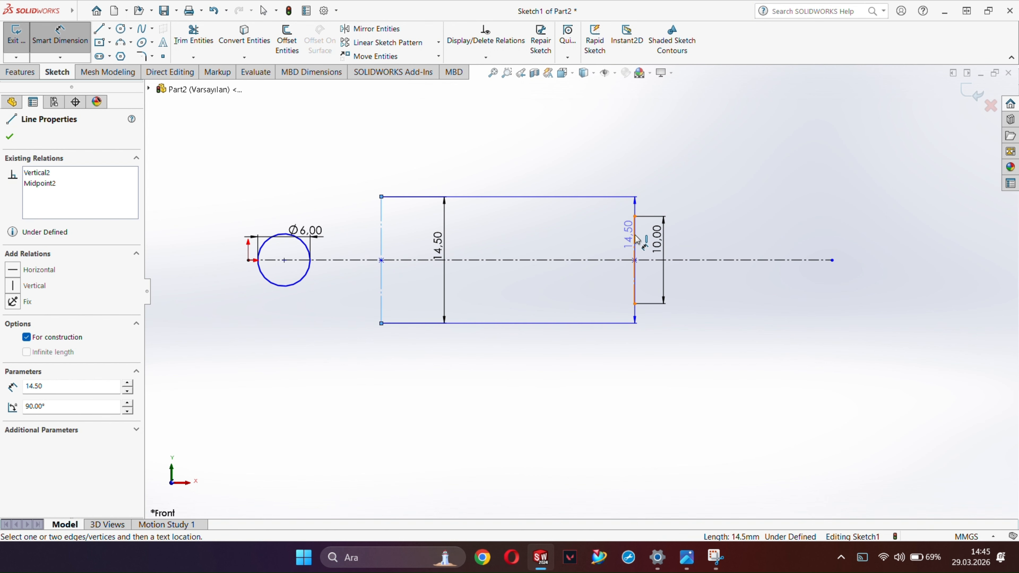
click(634, 232)
click(542, 141)
text(45)
key(Return)
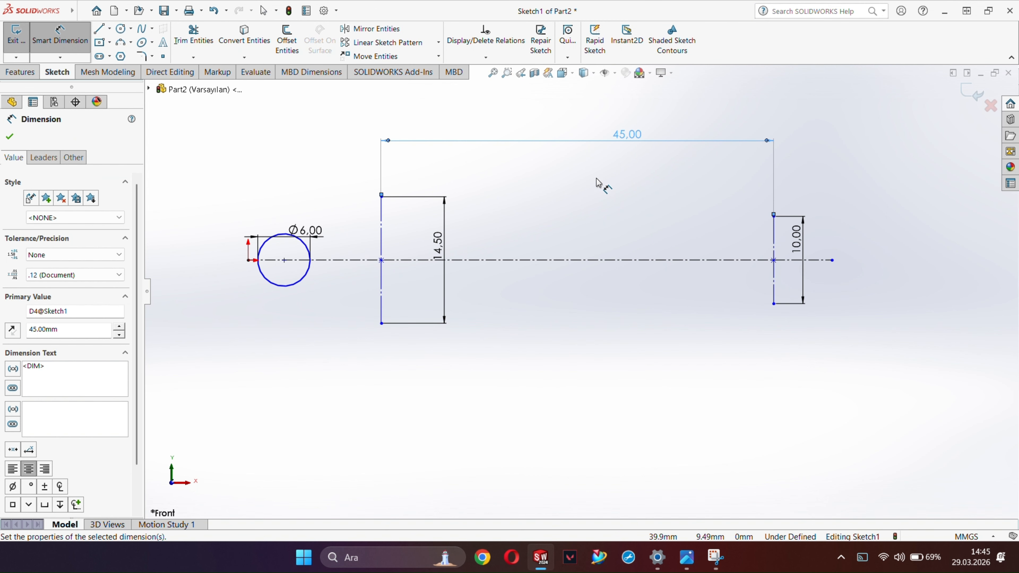
Draw a circle centred on the centerline's far endpoint and dimension its diameter at 9 mm.
right_drag(600, 181, 657, 189)
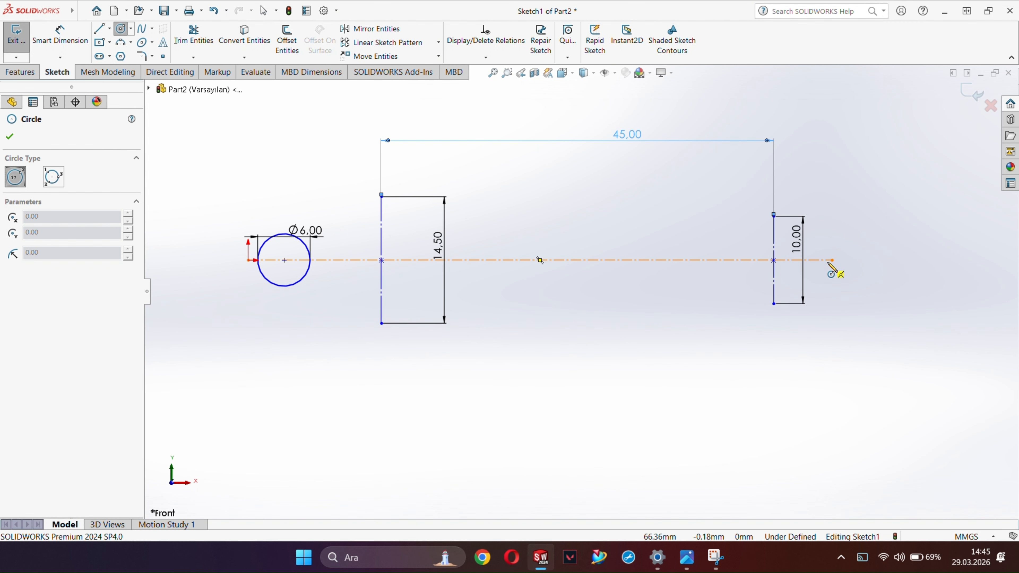
click(831, 260)
click(847, 286)
click(60, 35)
click(839, 231)
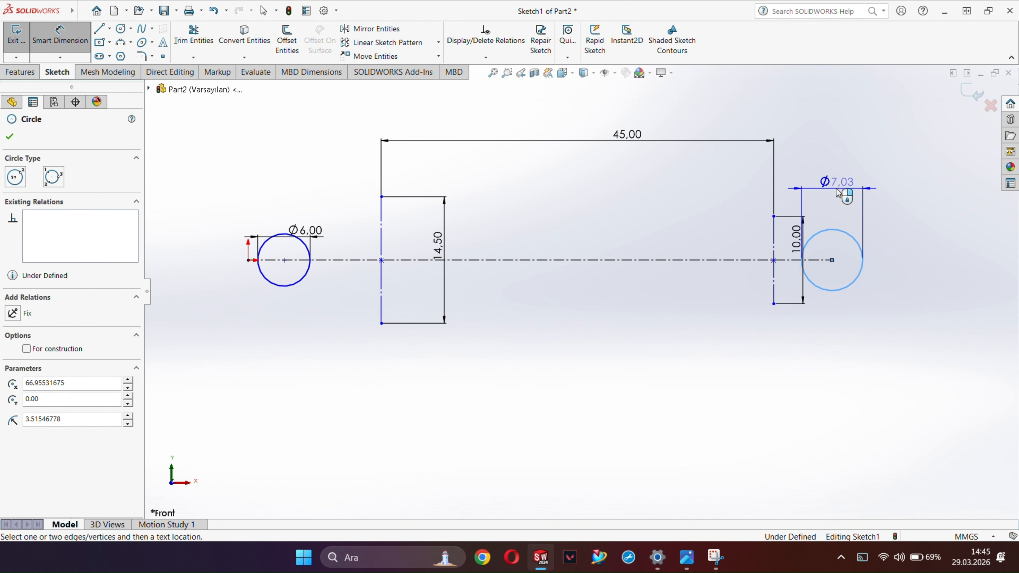
click(842, 137)
text(9)
key(Return)
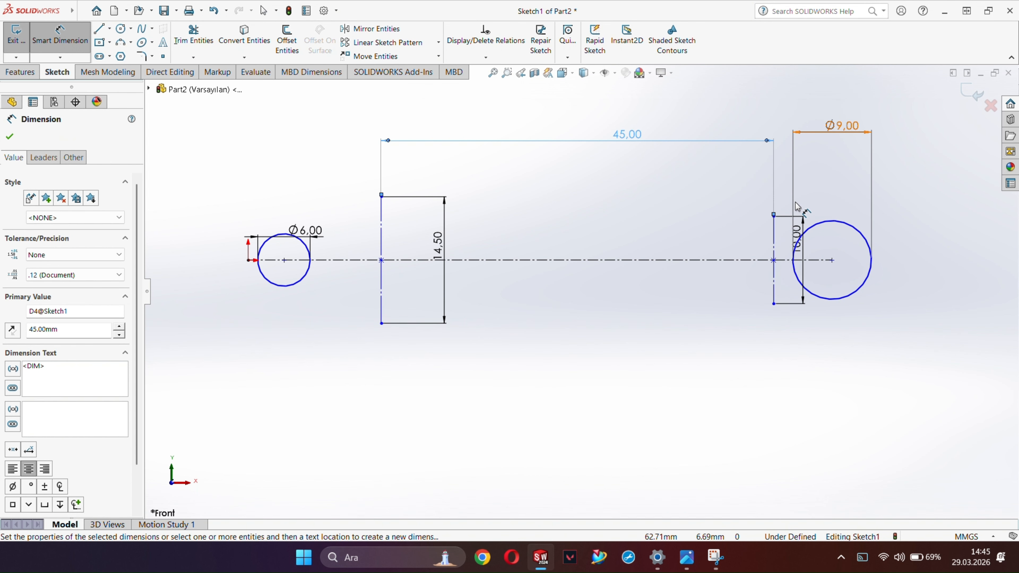
Set the distance from the 10 mm construction line to the large circle's centre to 9.5 mm, and move the diameter dimension closer to the circle.
click(832, 260)
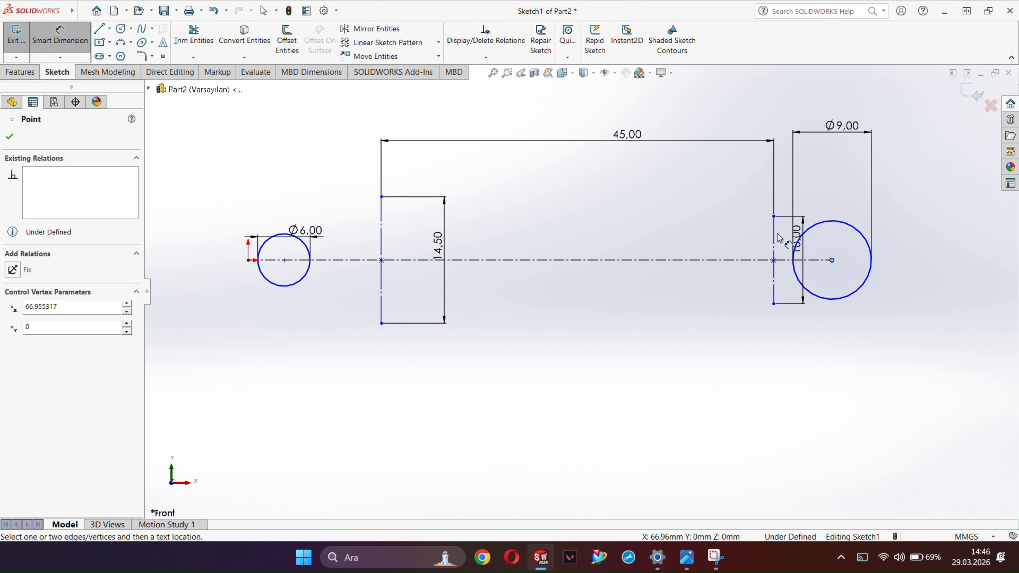
click(773, 241)
click(807, 144)
text(9,5)
key(Return)
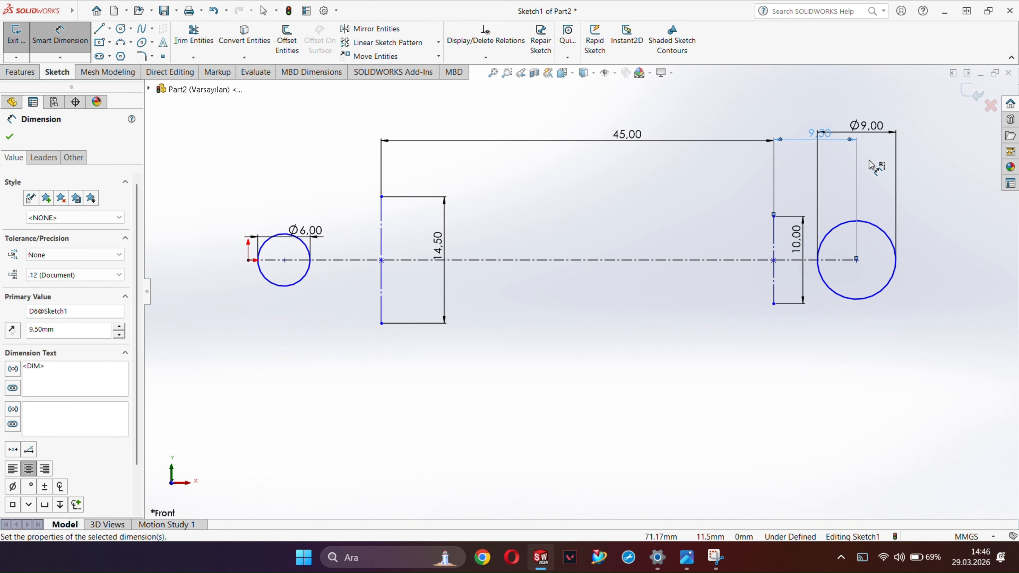
drag(868, 125, 879, 195)
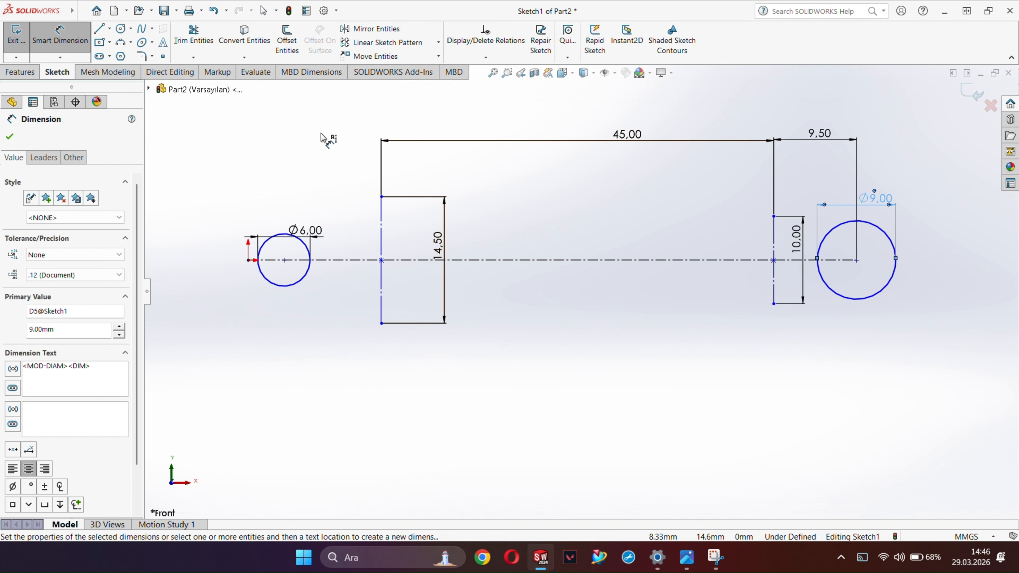
Draw connected lines from the top of the 9 mm circle through the upper endpoints of the 10 mm and 14.5 mm construction lines.
click(100, 28)
click(856, 221)
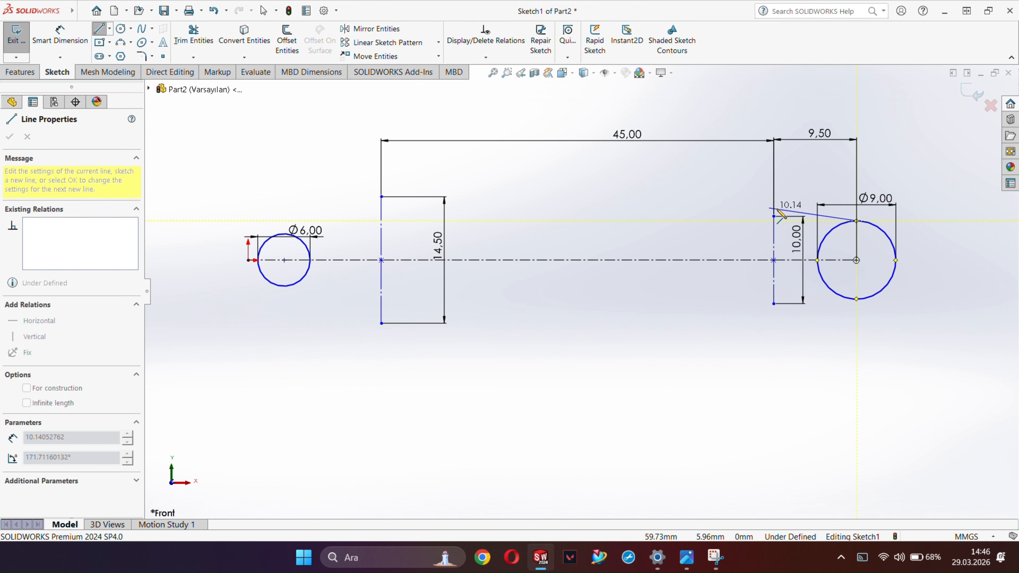
click(773, 216)
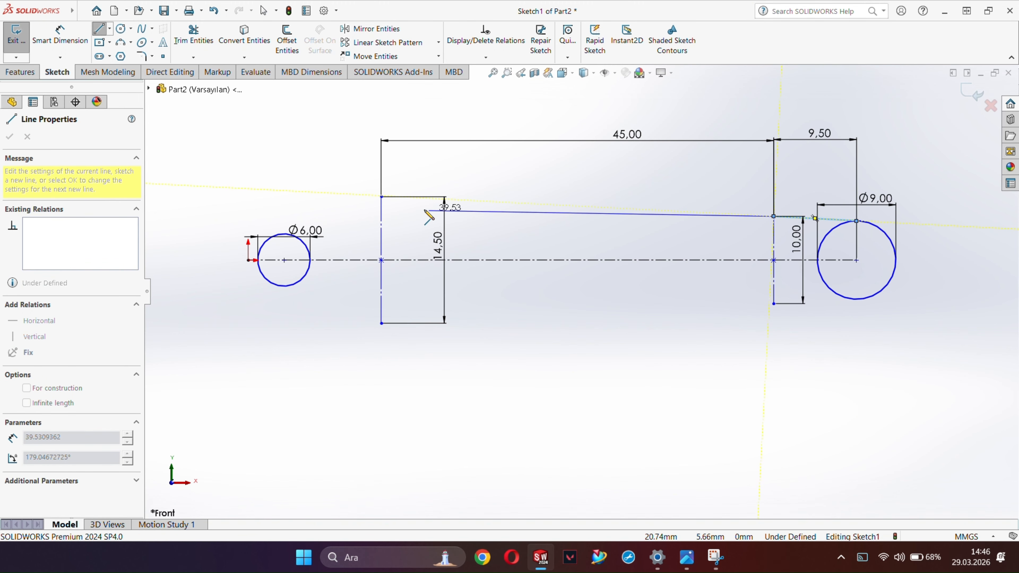
click(381, 196)
key(Escape)
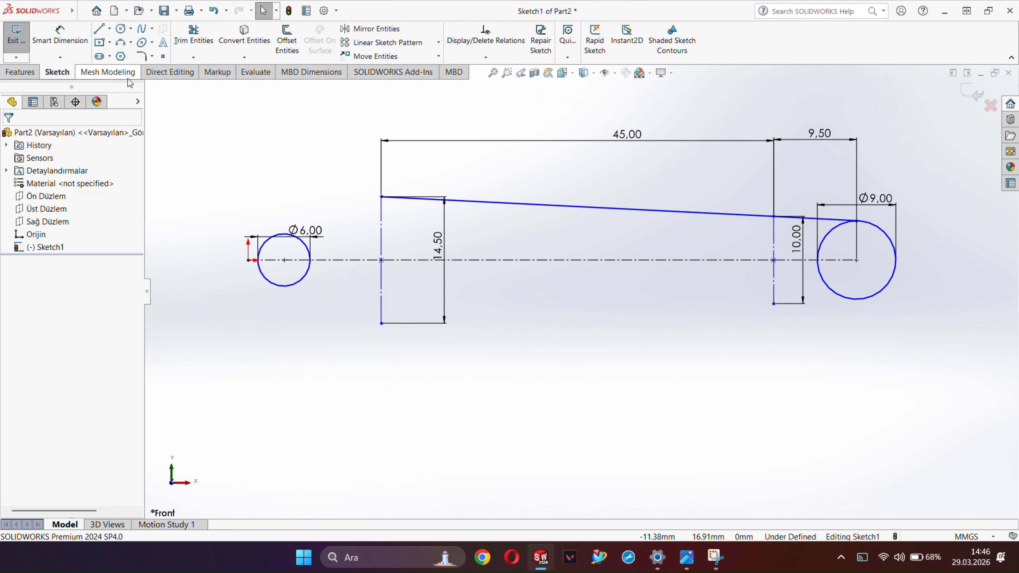
Draw connected lines from the bottom of the 9 mm circle through the lower endpoints of the 10 mm and 14.5 mm construction lines.
key(l)
click(856, 299)
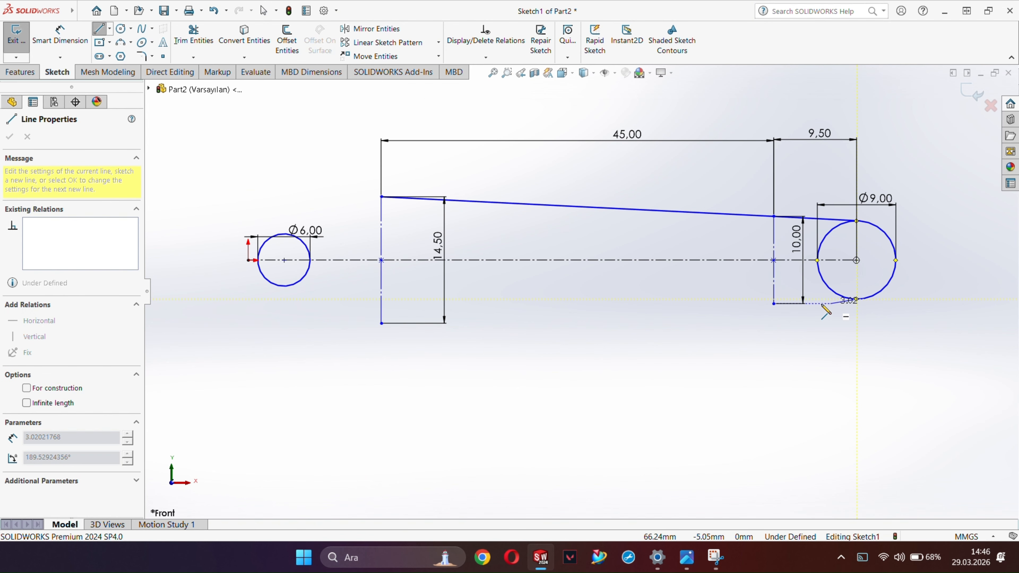
click(773, 304)
click(382, 323)
key(Escape)
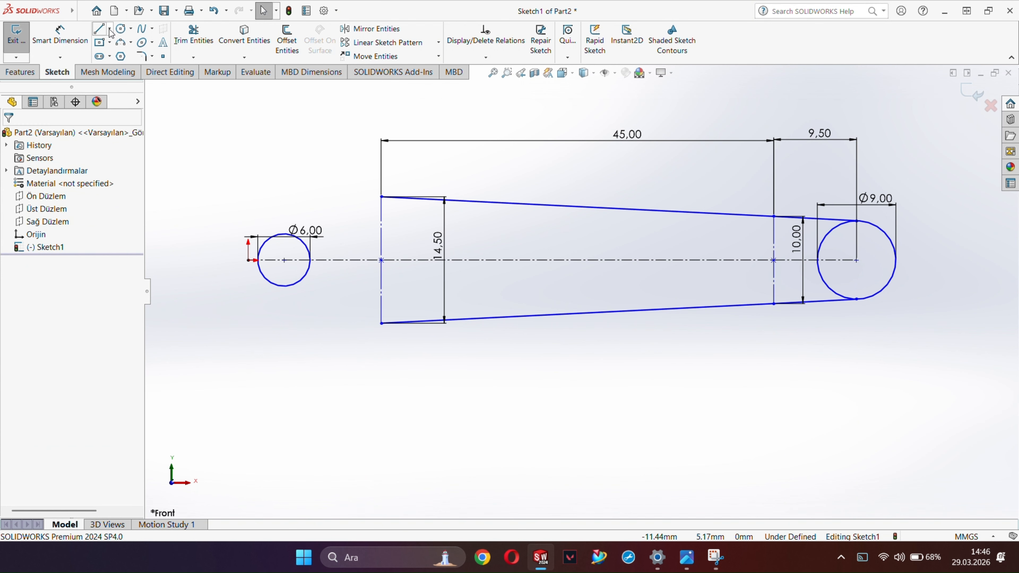
Draw a vertical midpoint line on the negative X side of the origin, centred at the centerline's height.
click(109, 30)
click(117, 69)
click(217, 260)
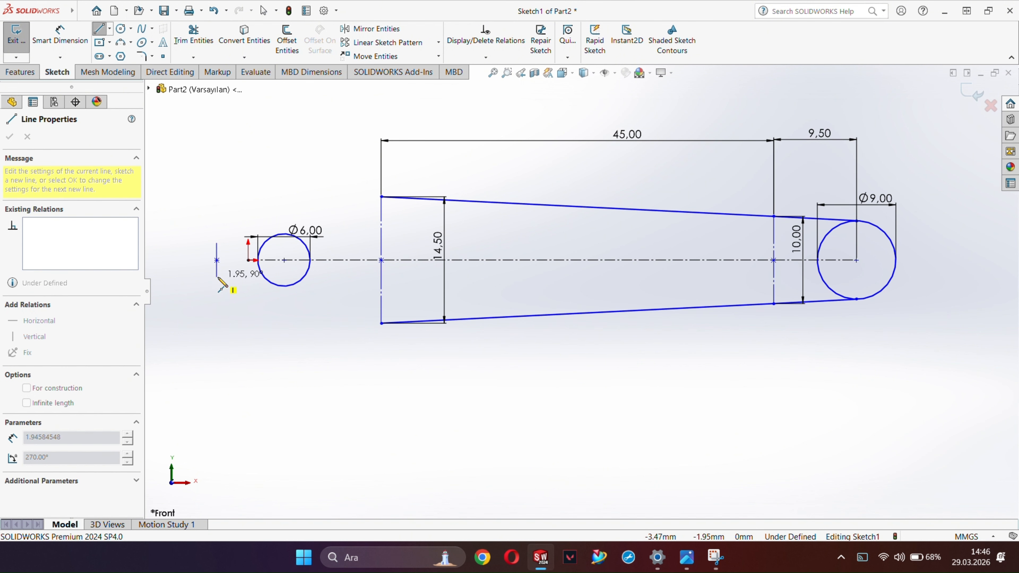
click(216, 304)
key(Escape)
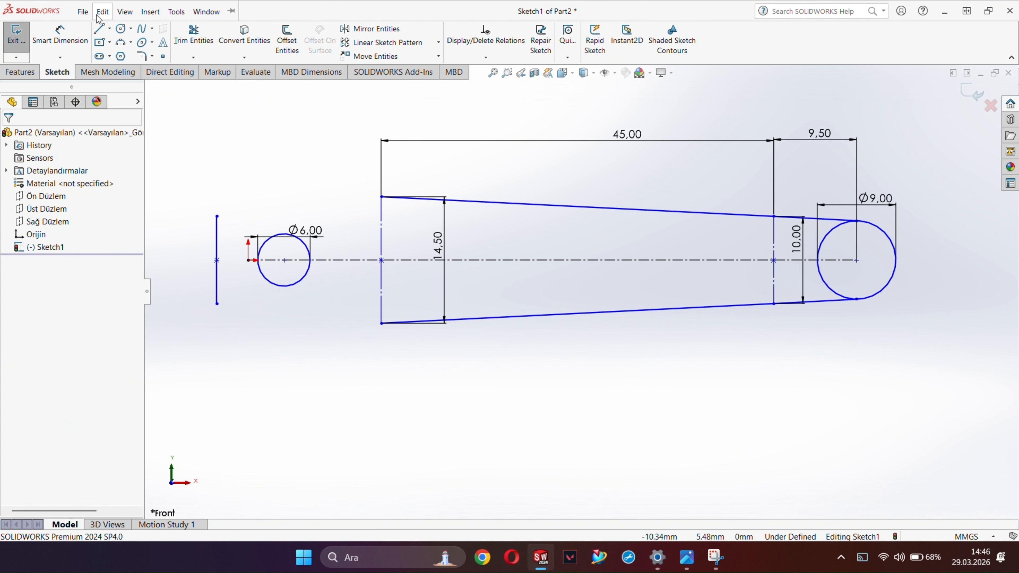
Draw another, slightly shorter vertical midpoint line farther out on the negative X side, centred at the same height.
click(103, 13)
key(Escape)
click(110, 30)
click(117, 69)
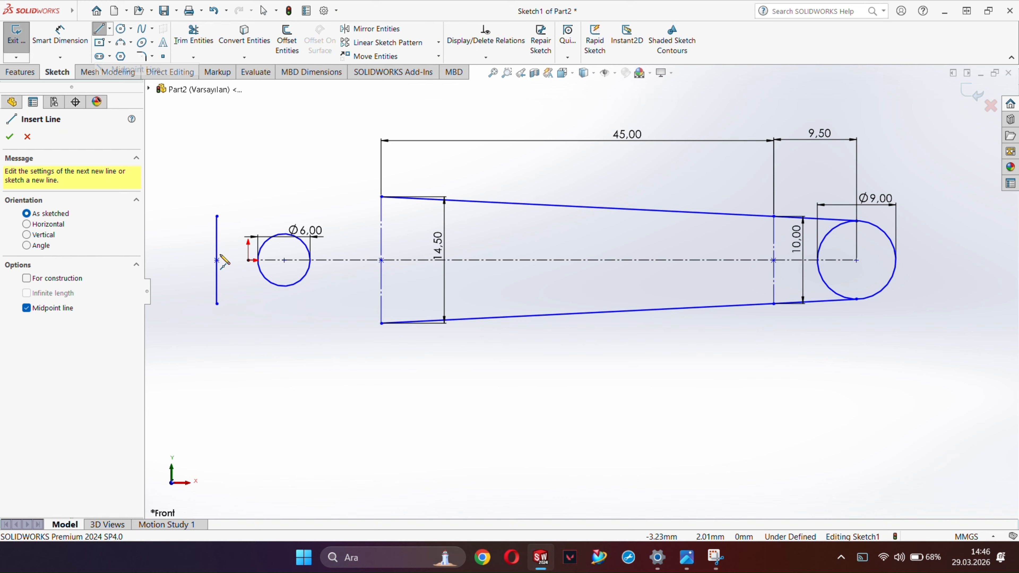
click(191, 260)
click(191, 299)
key(Escape)
Dimension the distance from the origin to the nearer vertical line on its negative X side at 1 mm.
click(71, 40)
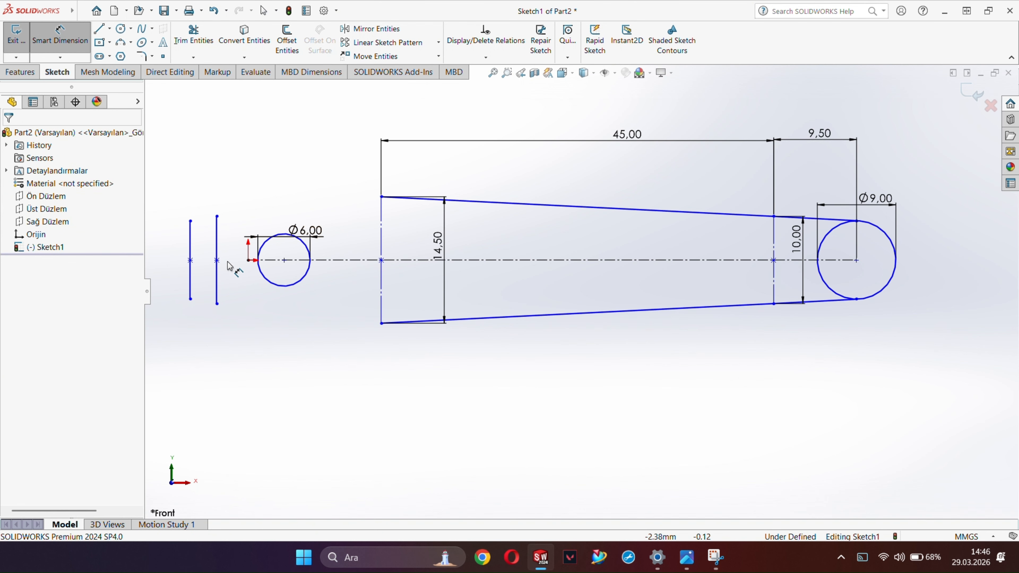
click(218, 291)
click(248, 260)
click(230, 321)
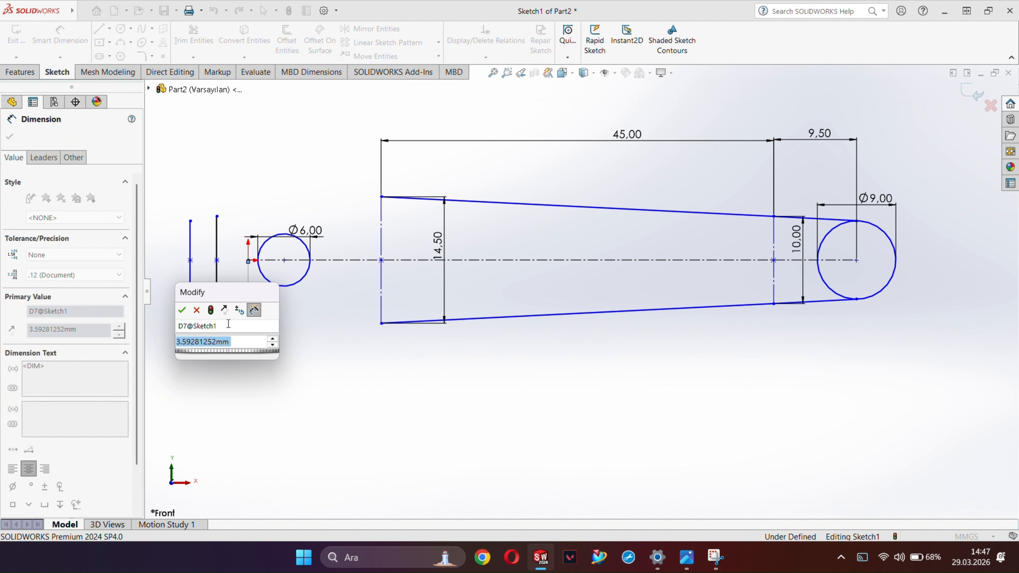
text(1)
key(Return)
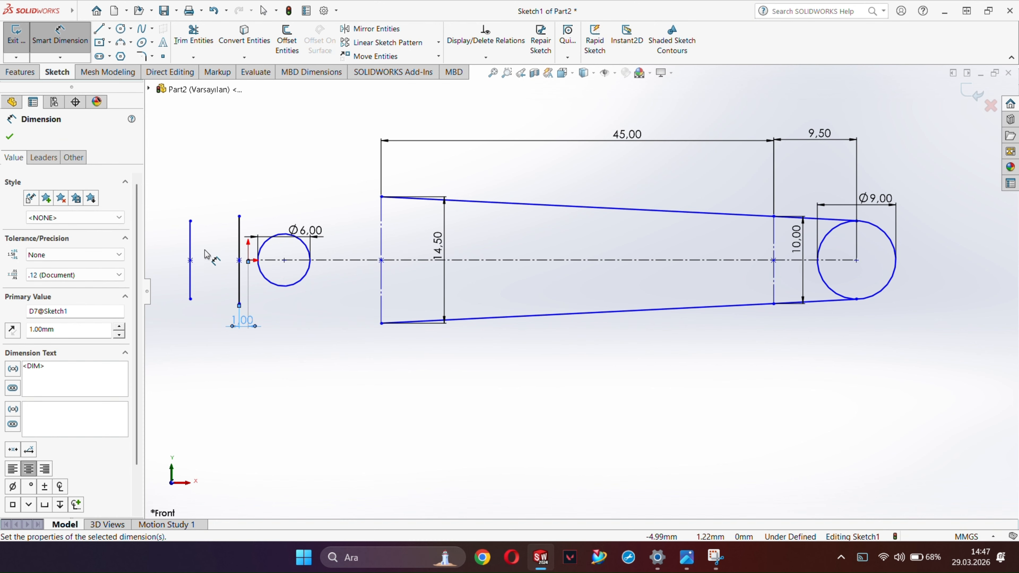
Dimension the distance between the two vertical lines on the origin's negative X side at 2 mm.
click(189, 279)
click(239, 281)
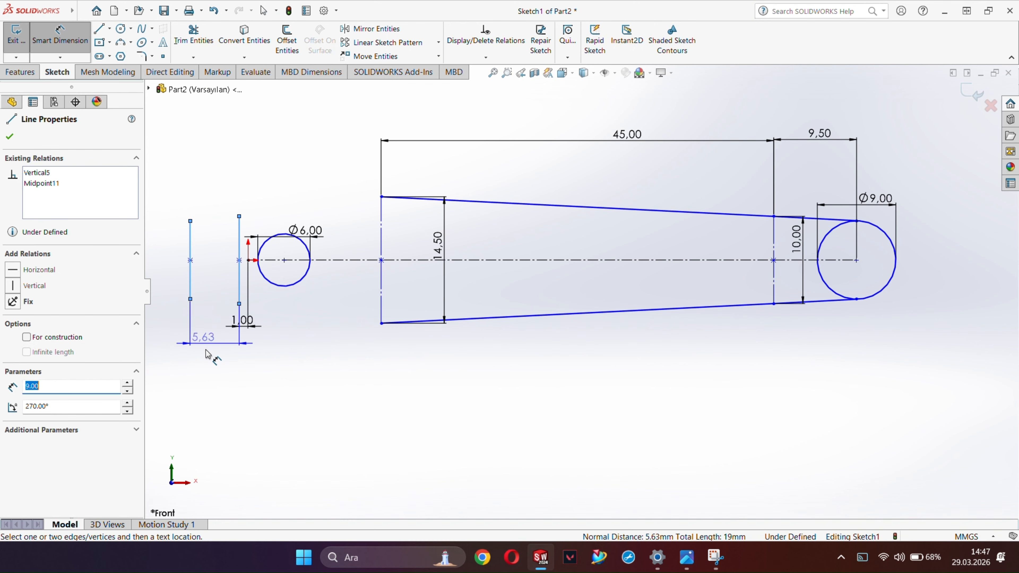
click(207, 341)
text(2)
key(Return)
Convert the vertical line nearer the origin on its negative X side to construction geometry.
right_click(241, 282)
key(Escape)
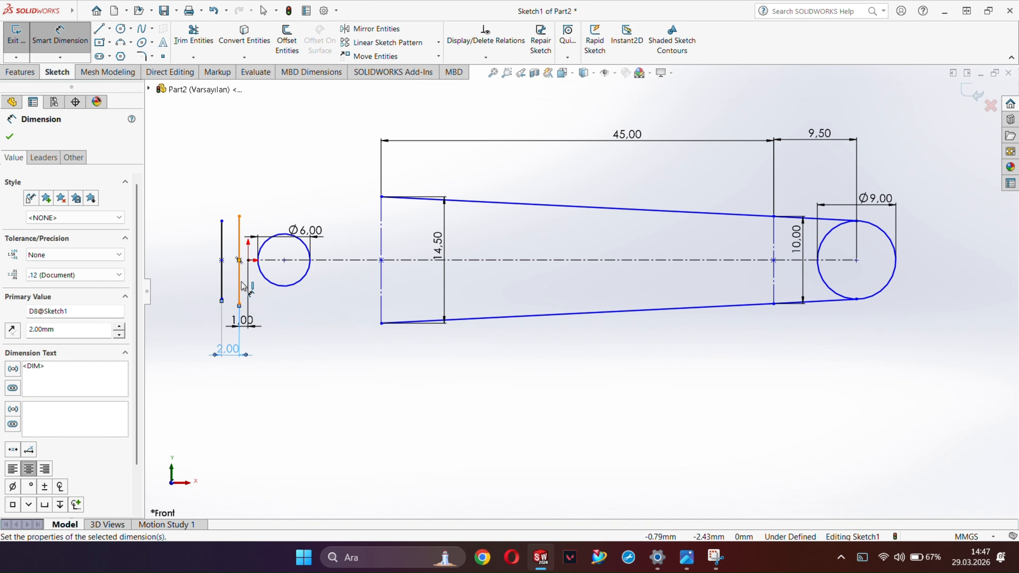
key(Escape)
click(241, 286)
right_click(242, 290)
click(318, 204)
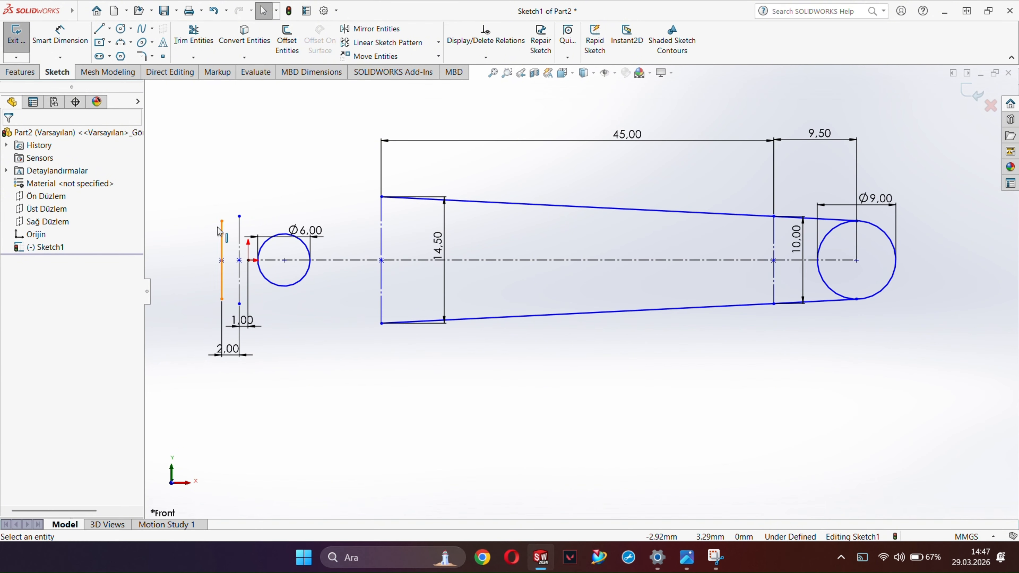
Dimension the length of the vertical construction line nearest the origin as 6,5*2, giving 13 mm.
click(66, 36)
click(239, 249)
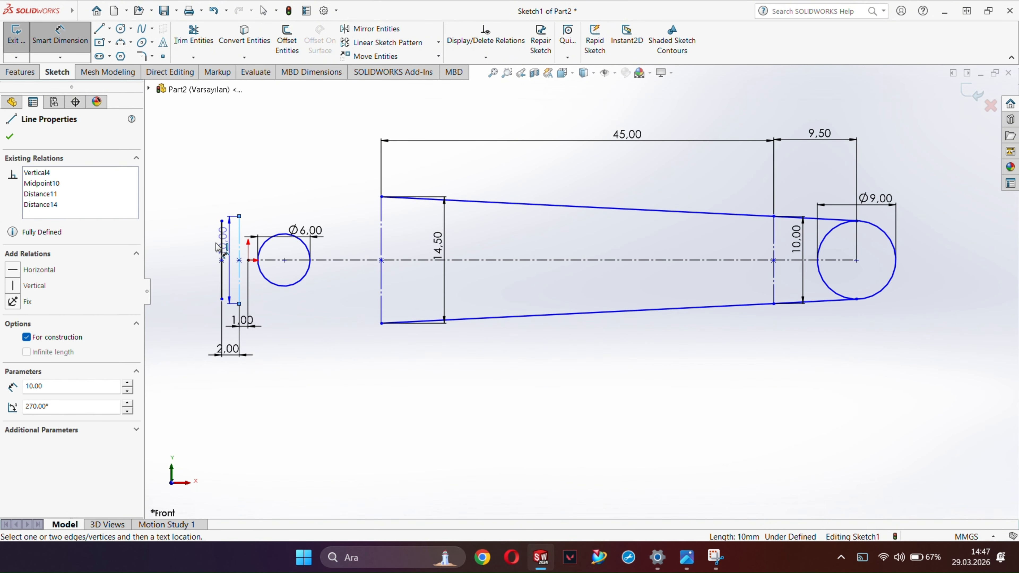
click(160, 265)
text(6,5*2)
key(Return)
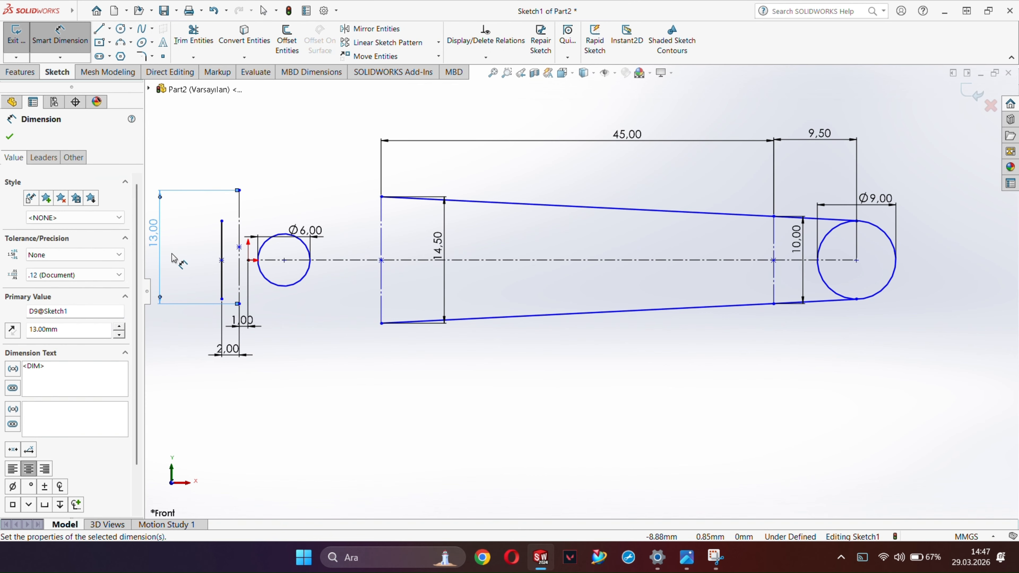
Move the 1 mm and 2 mm dimensions farther below the sketch profile.
drag(243, 327, 244, 398)
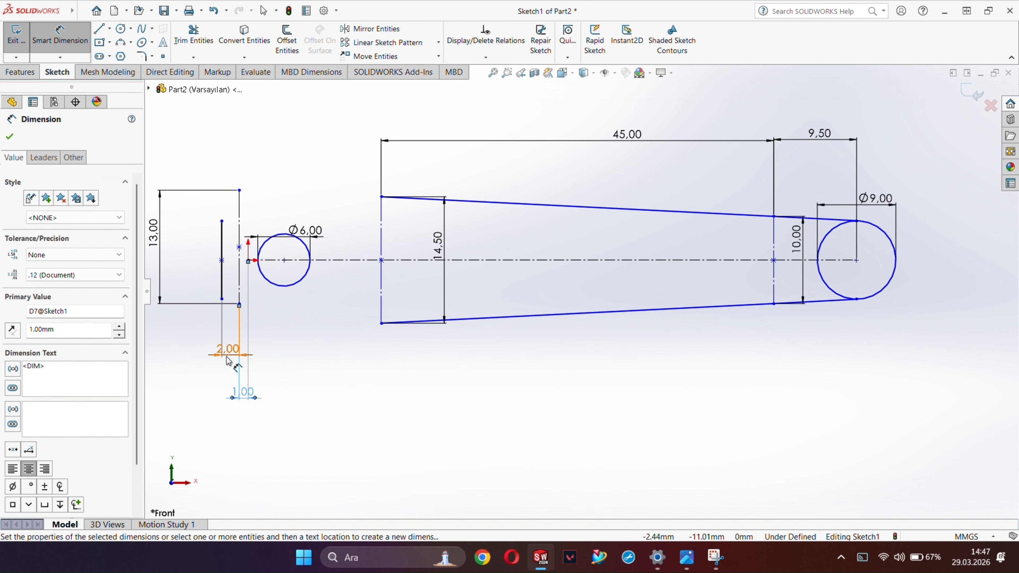
drag(227, 357, 225, 386)
key(Escape)
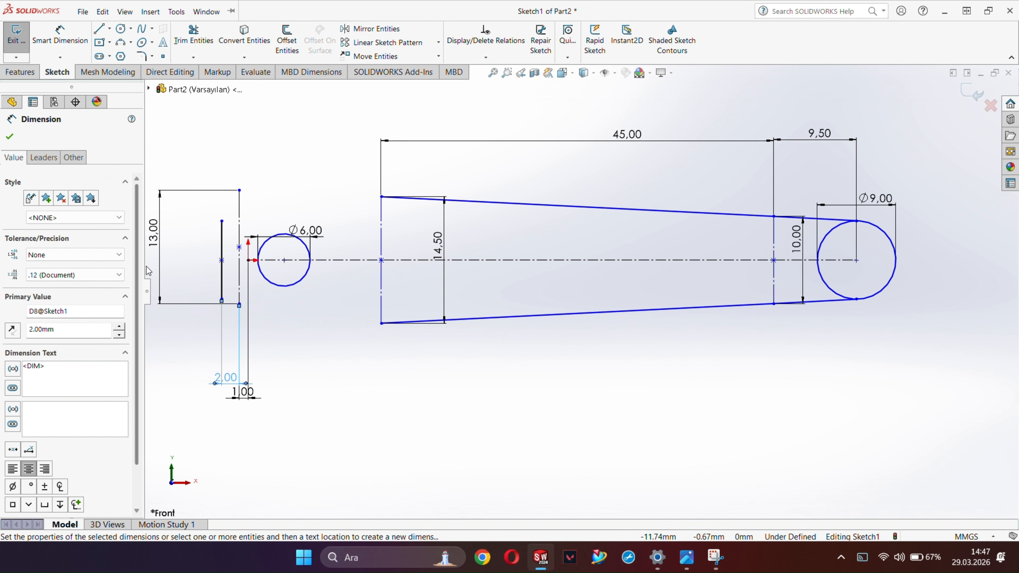
Add a horizontal relation between the 13 mm construction line's midpoint and the origin.
click(240, 240)
ctrl+click(248, 261)
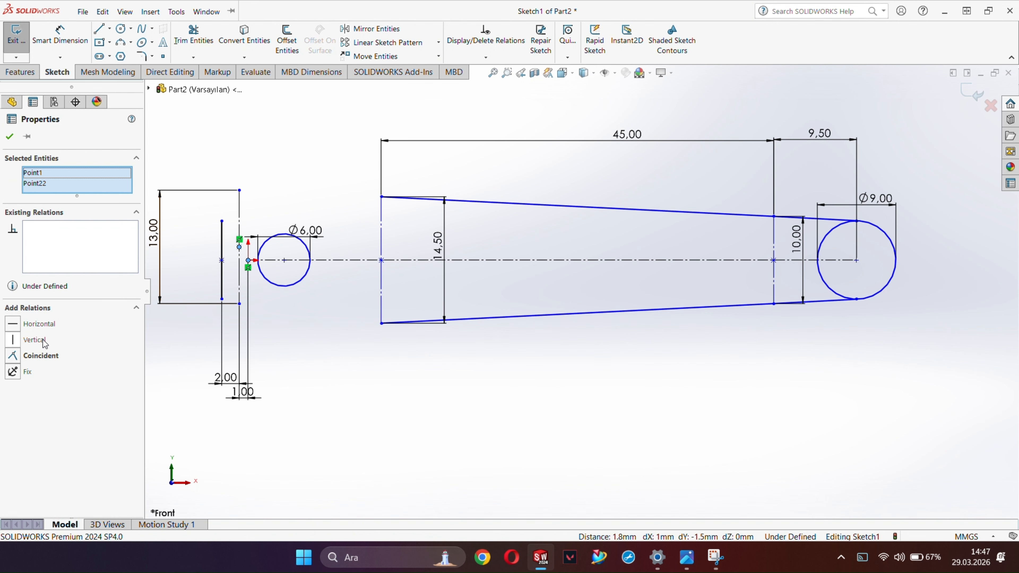
click(39, 324)
key(Escape)
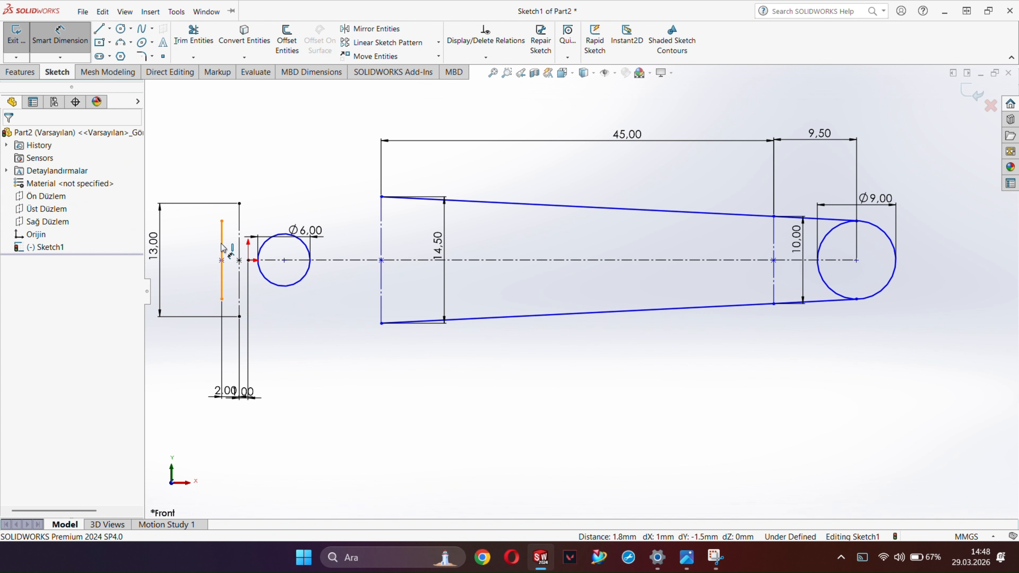
Dimension the outermost vertical line at 10 mm and add a horizontal relation between its midpoint and the origin.
click(223, 248)
click(191, 267)
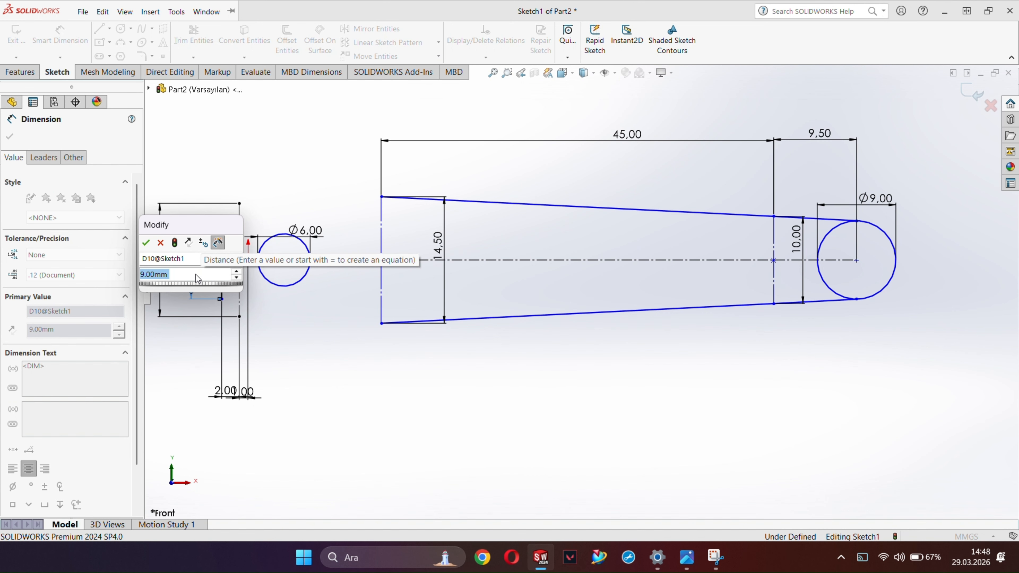
key(Return)
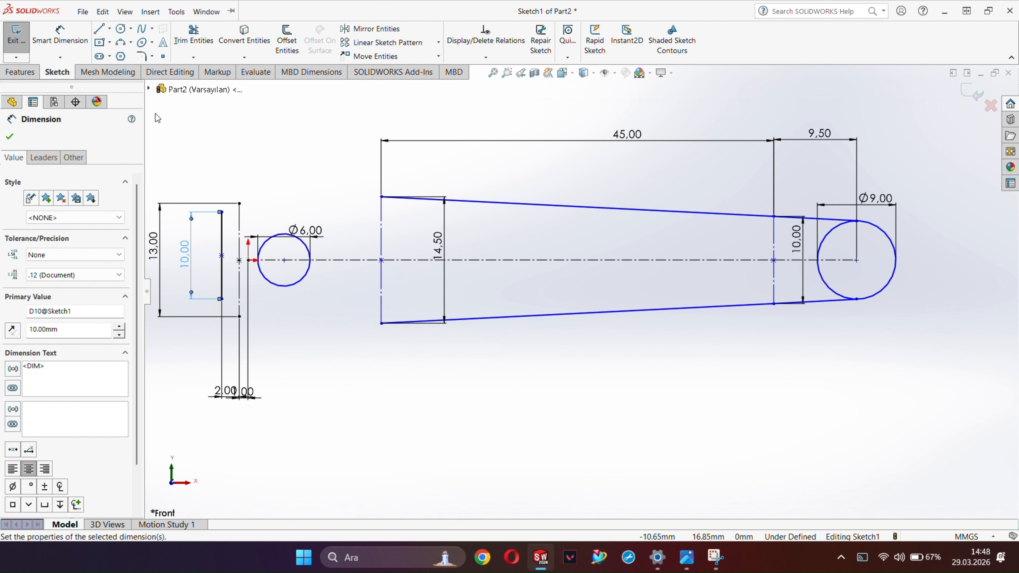
click(222, 255)
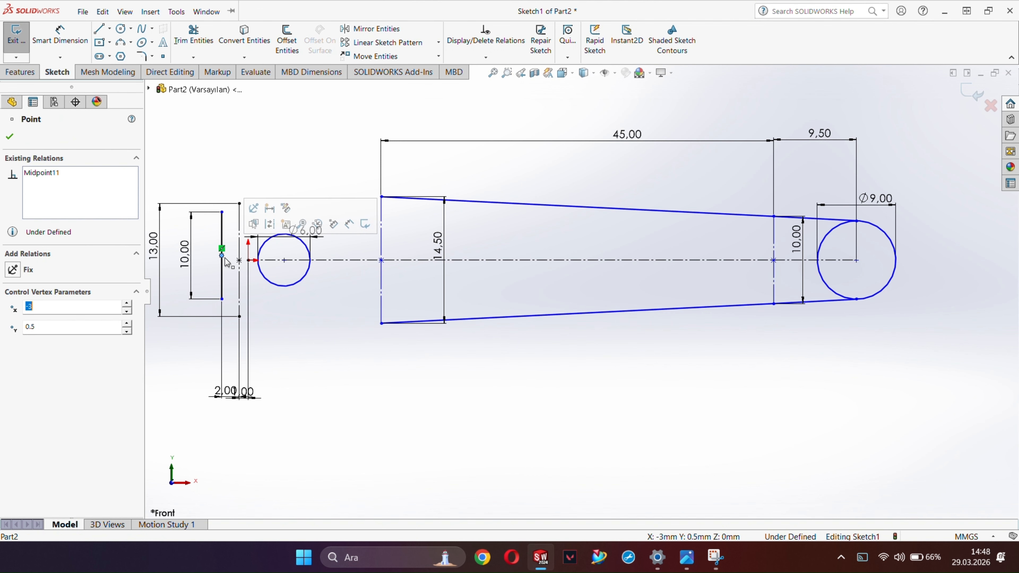
ctrl+click(248, 260)
click(40, 323)
key(Escape)
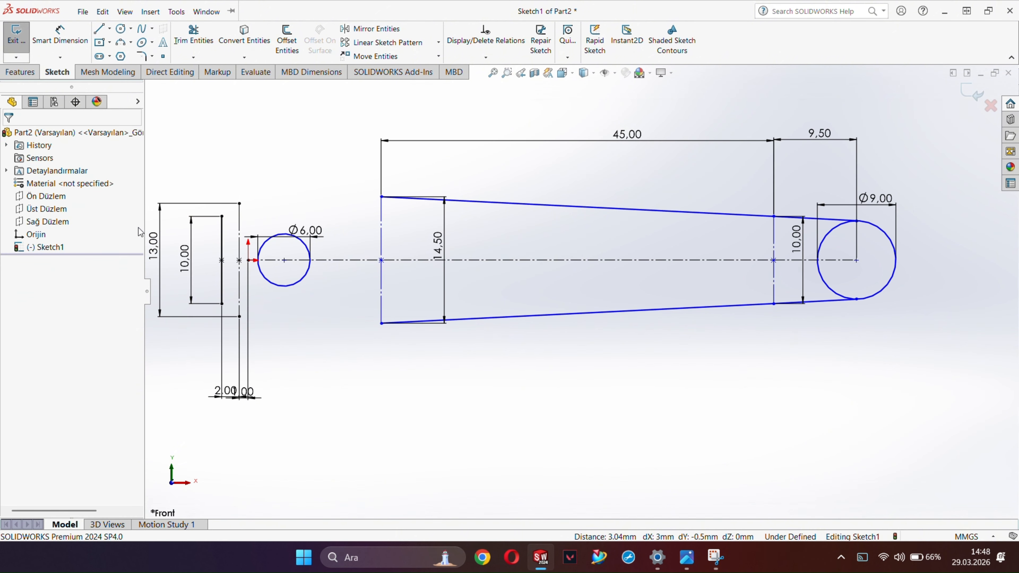
Draw connected lines above and below the centerline, joining the 14.5 mm, 13 mm and outermost 10 mm vertical lines at their endpoints.
click(100, 33)
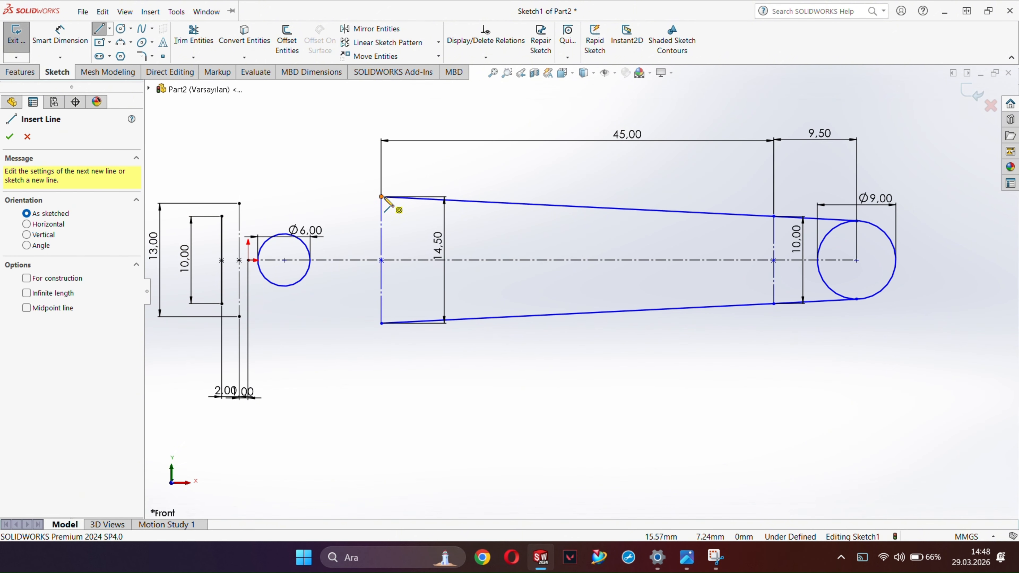
click(382, 196)
double_click(222, 216)
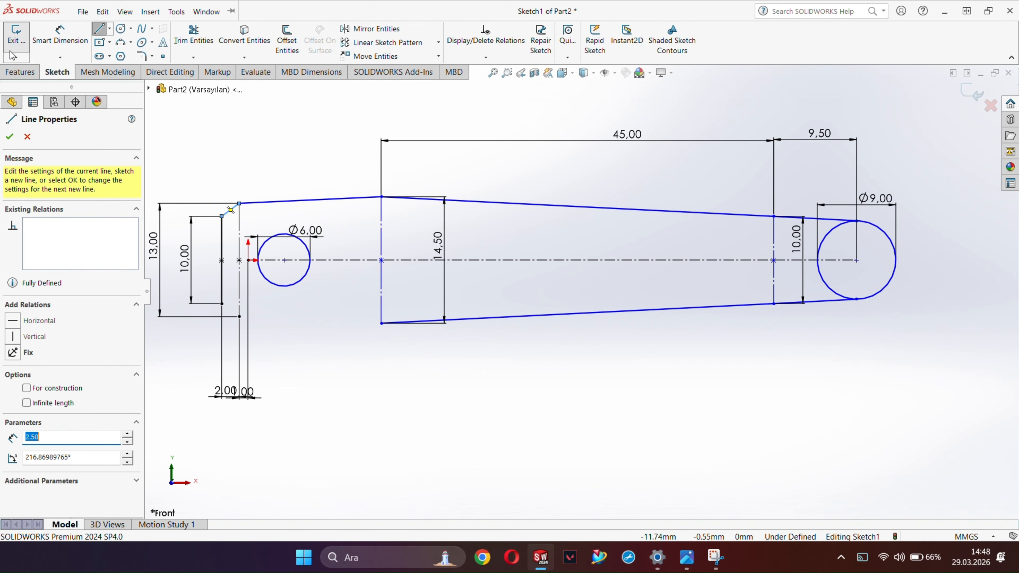
click(381, 323)
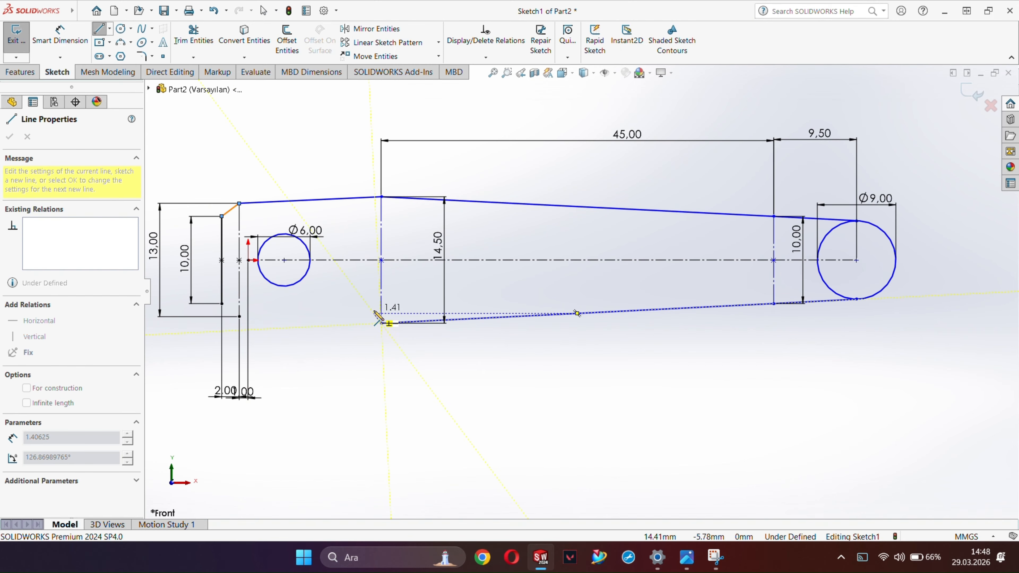
click(240, 316)
click(221, 304)
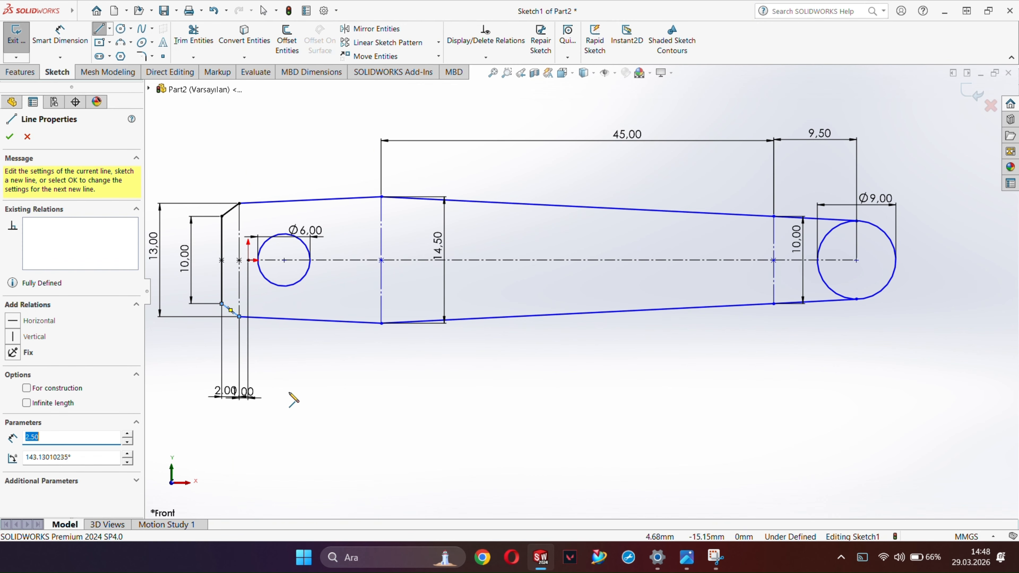
Dimension the distance from the 13 mm line's upper endpoint to the 10 mm construction line near the large circle at 61 mm.
click(60, 36)
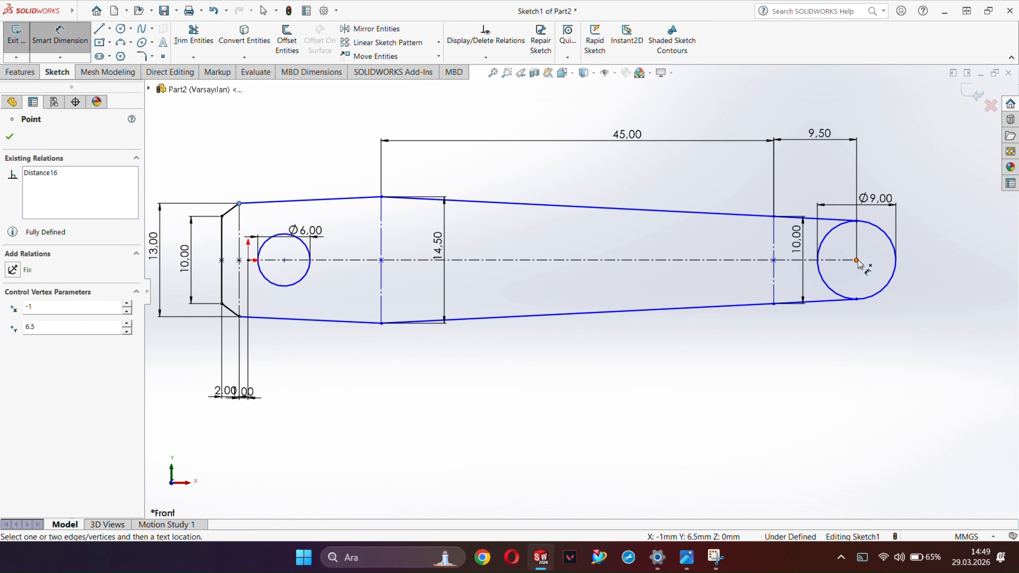
click(773, 235)
click(686, 115)
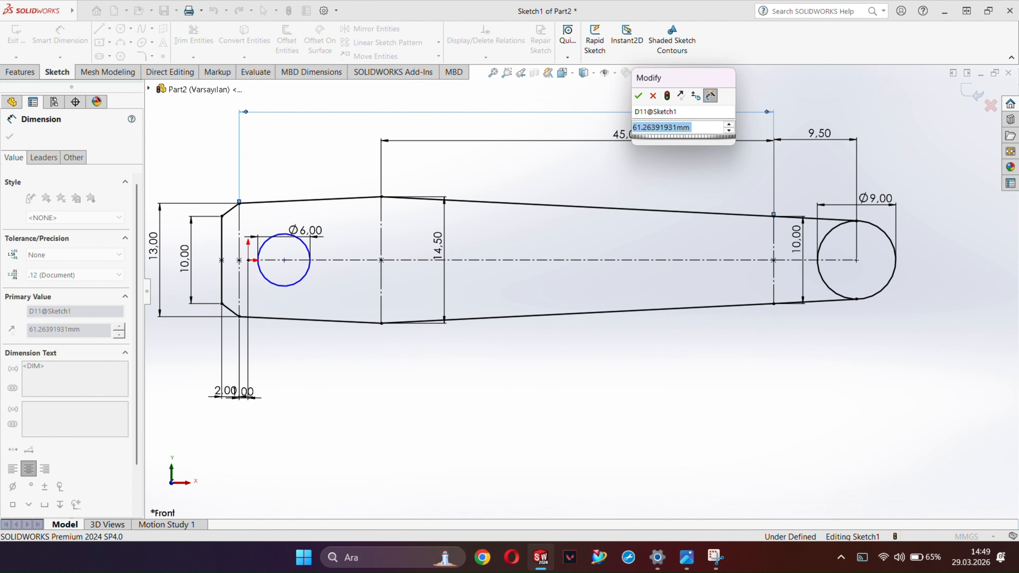
text(61)
key(Return)
click(948, 183)
scroll(439, 343, up, 1)
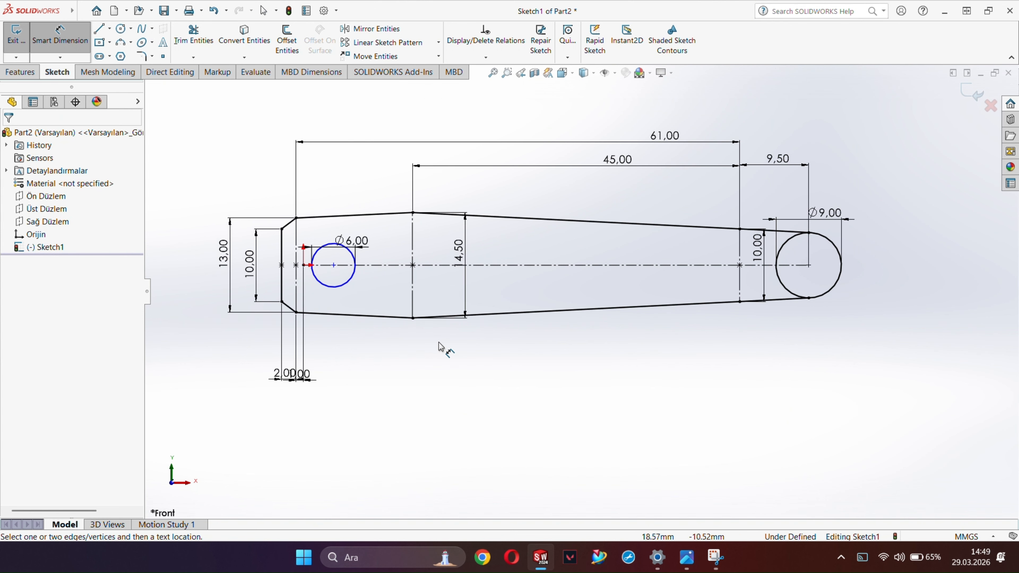
Dimension the distance from the origin to the 6 mm circle's centre at 5 mm.
scroll(401, 317, down, 1)
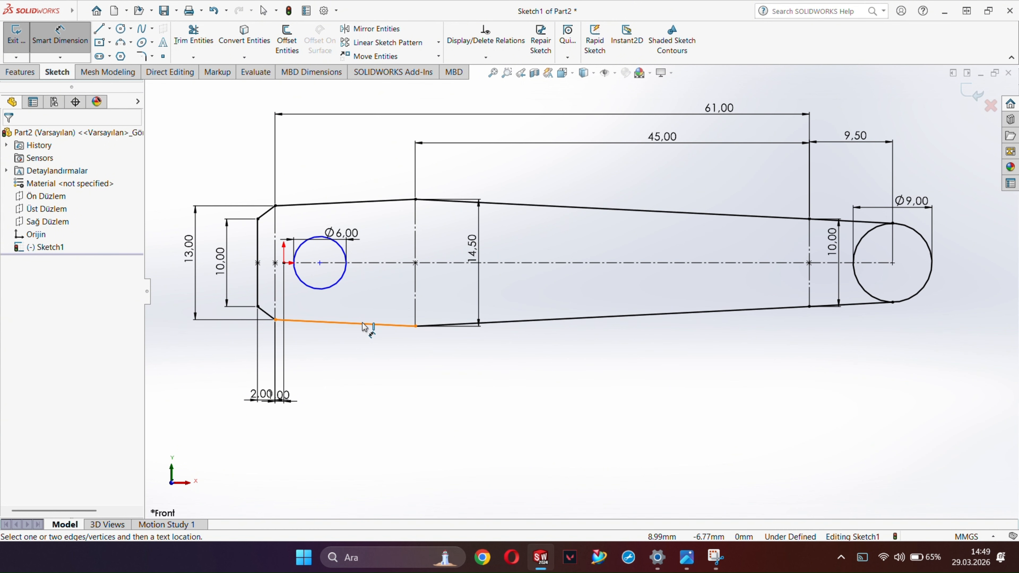
click(320, 263)
click(283, 263)
click(299, 435)
text(5)
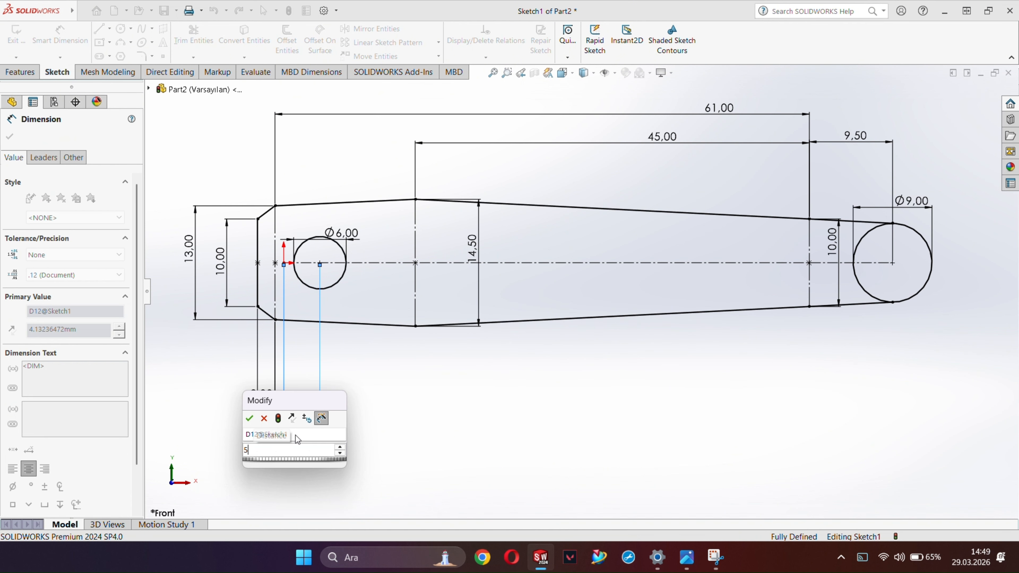
key(Return)
click(555, 255)
scroll(555, 255, up, 2)
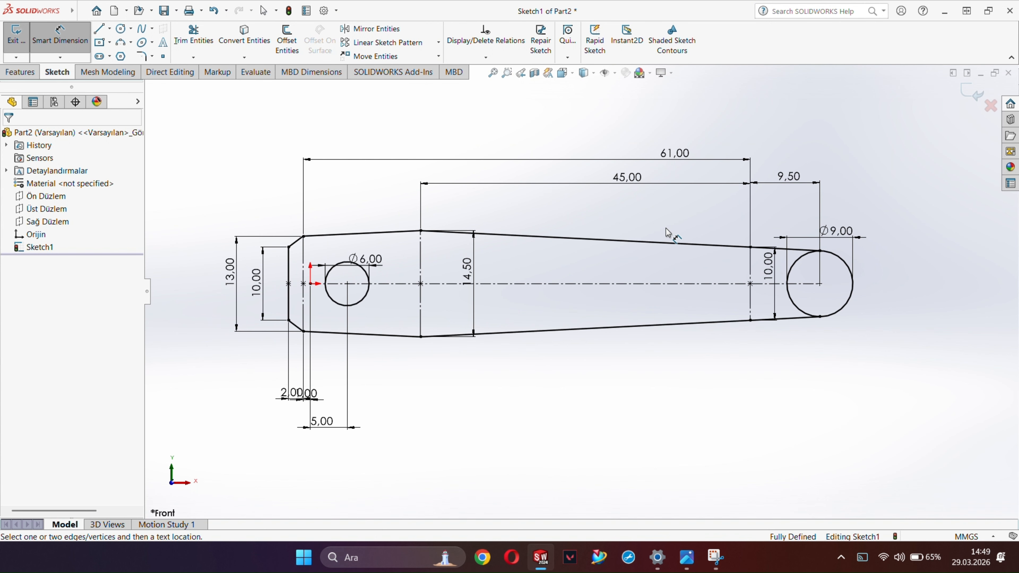
Extrude the profile and 9 mm circle end regions 10 mm blind with Direction 2 enabled, leaving the 6 mm circle as a hole.
click(20, 72)
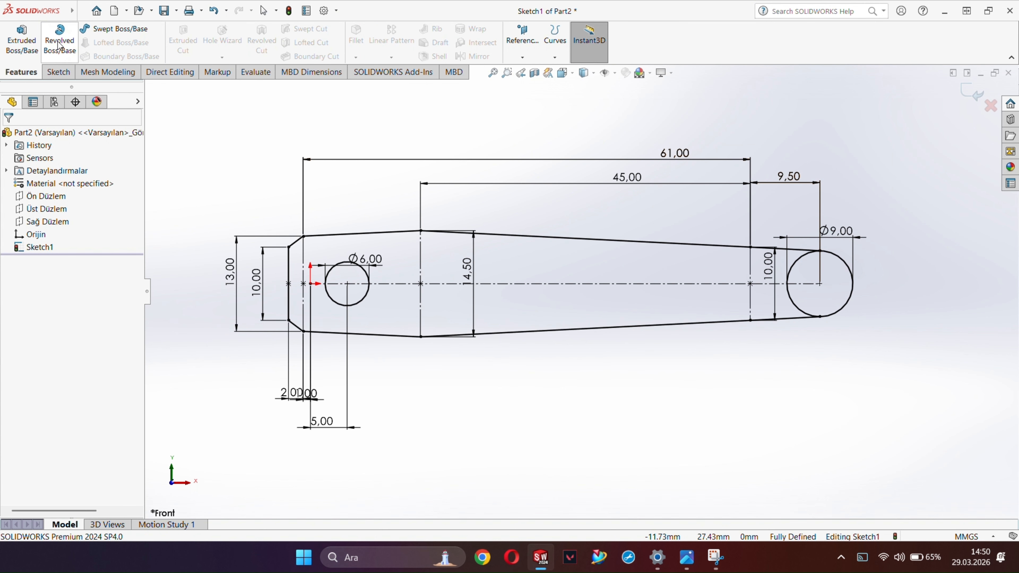
click(26, 49)
click(631, 285)
click(778, 335)
mouse_move(502, 383)
middle_down()
mouse_move(533, 364)
mouse_move(509, 361)
middle_up()
middle_drag(290, 264, 291, 430)
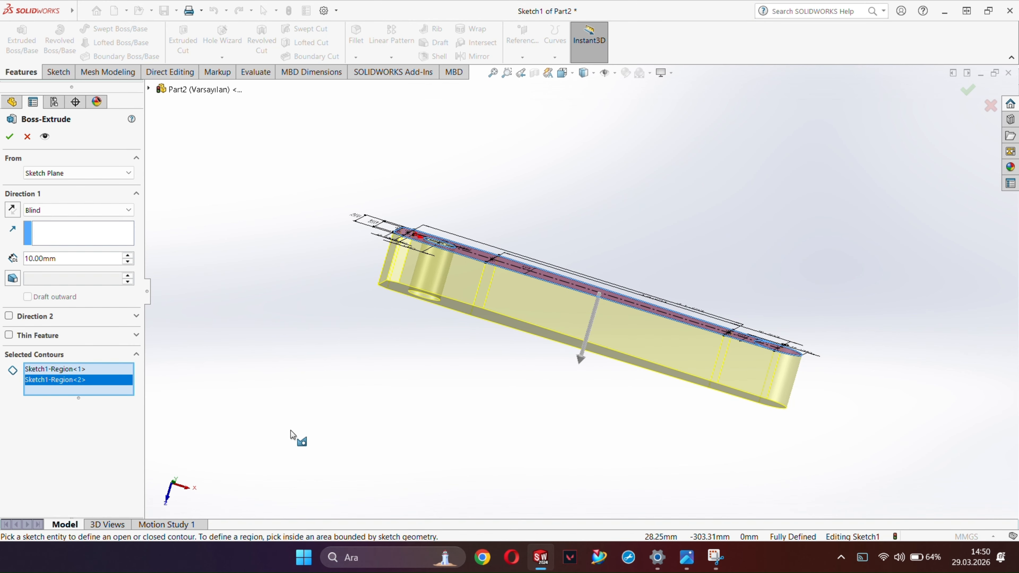
click(12, 317)
click(9, 136)
Start a new sketch on the top plane (Üst Düzlem), viewed normal to the plane.
middle_drag(224, 245, 54, 248)
right_click(46, 222)
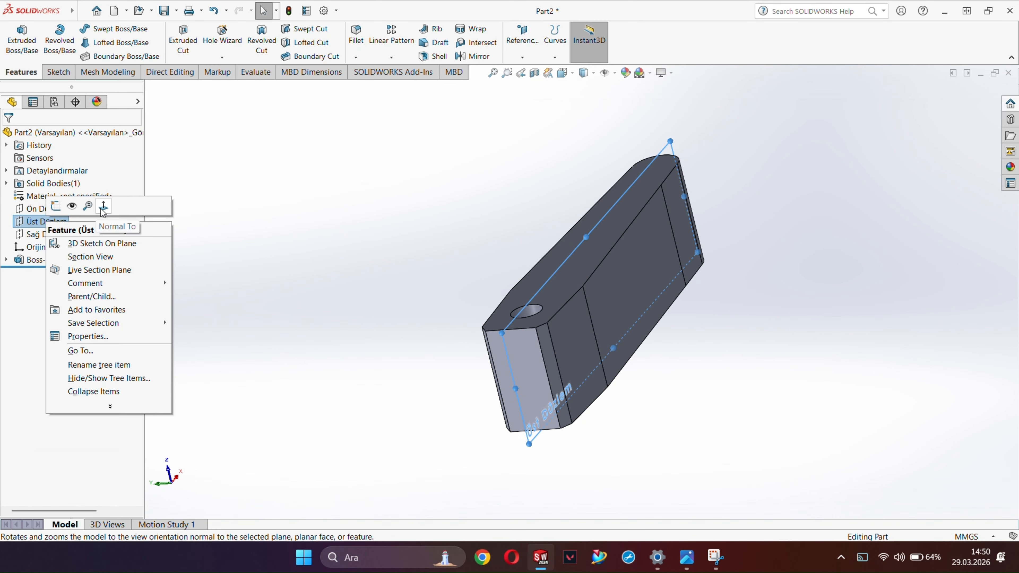
click(103, 206)
right_click(42, 222)
click(56, 205)
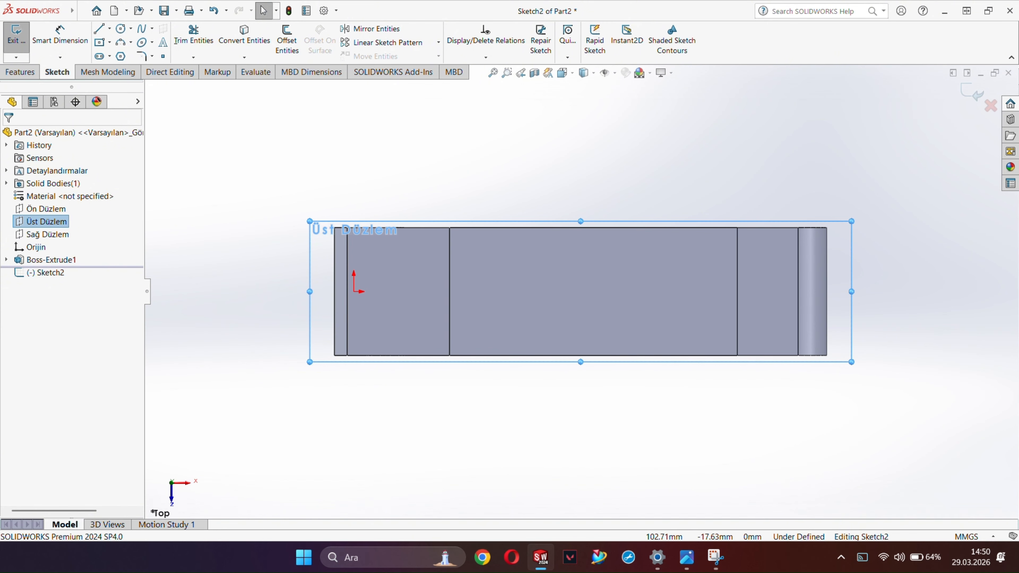
Draw a horizontal centerline through the origin, extending beyond both ends of the body.
click(110, 29)
click(109, 56)
click(245, 292)
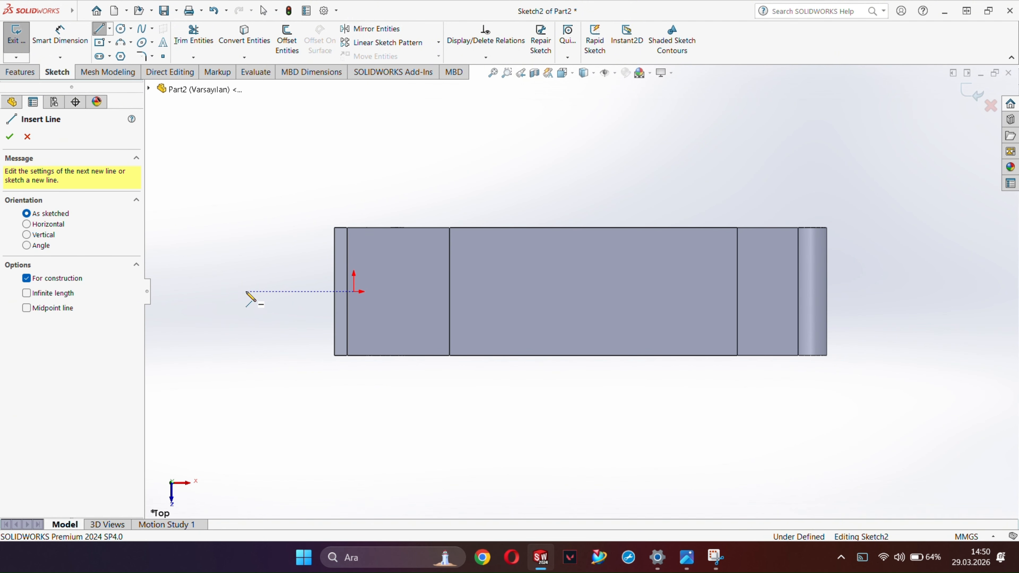
click(894, 292)
key(Escape)
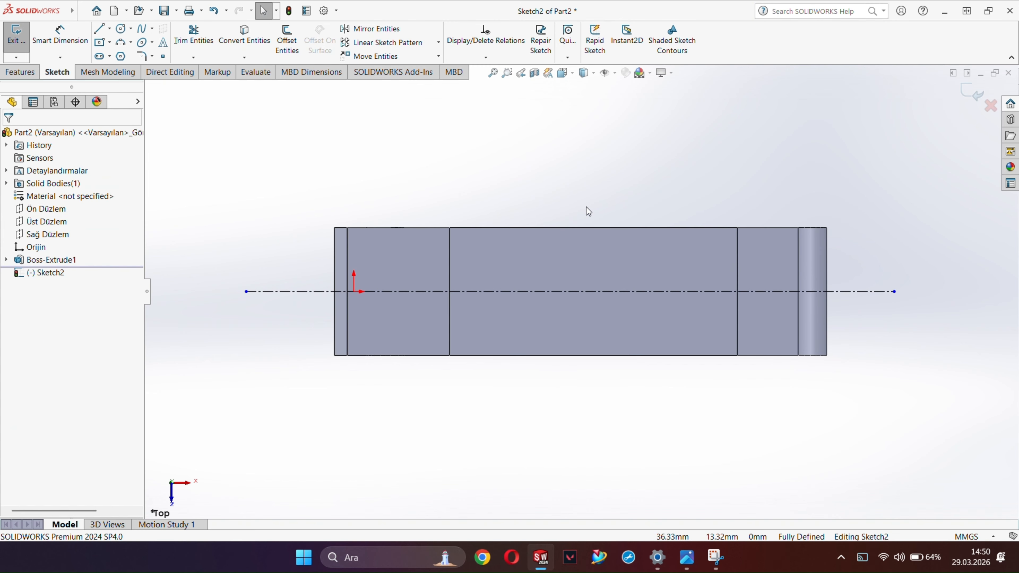
Draw connected lines from the centerline at the rounded end: about 2.5 mm up, horizontally to the taper edge, and sloping outward to the opposite end.
key(l)
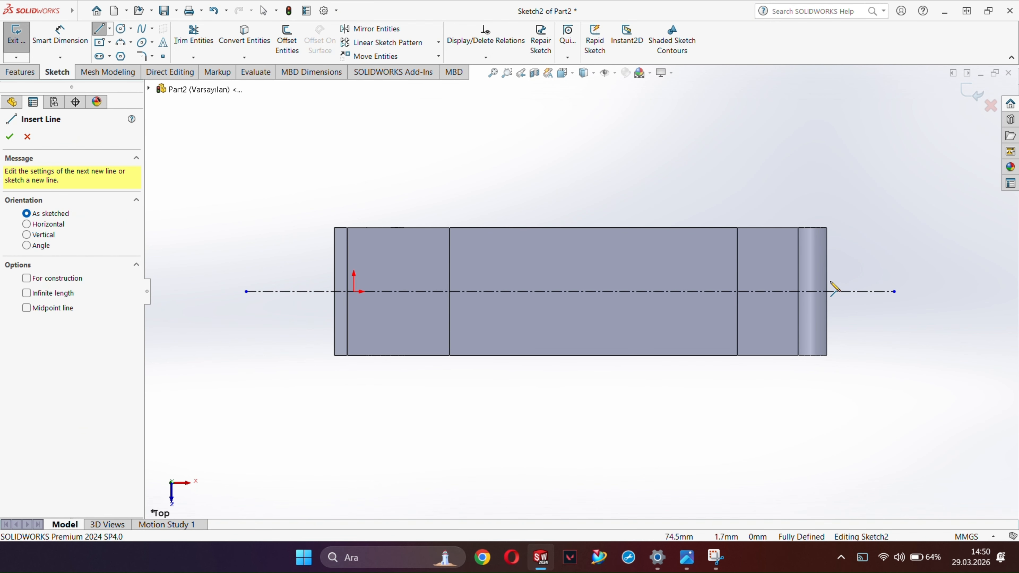
click(826, 291)
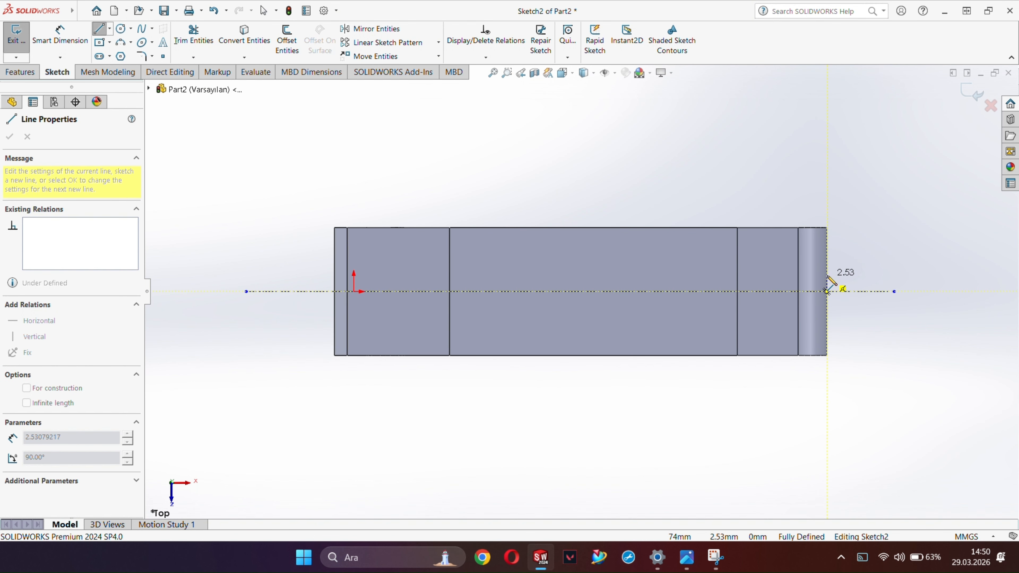
click(826, 276)
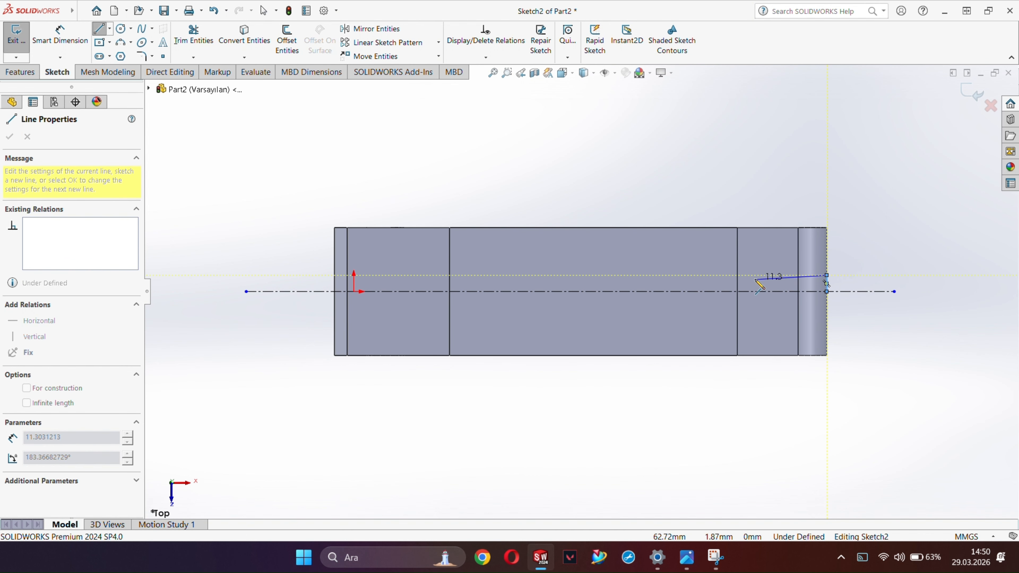
click(737, 275)
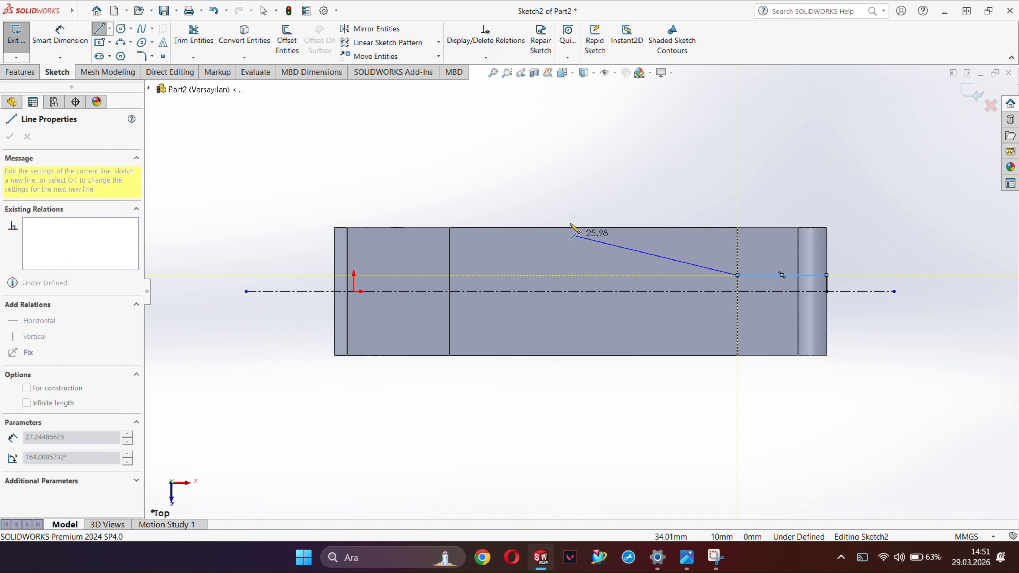
click(334, 261)
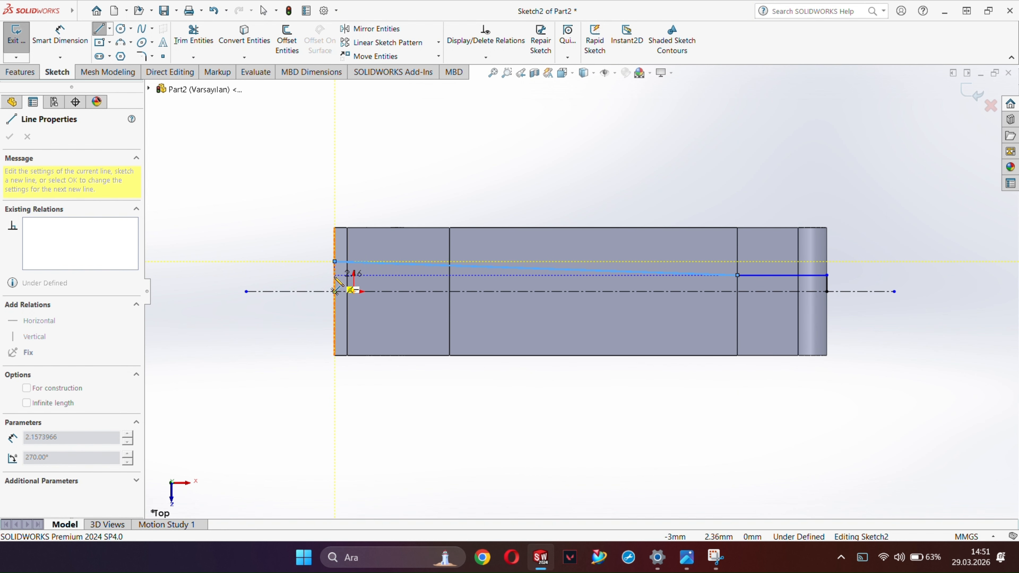
scroll(336, 285, down, 5)
key(Escape)
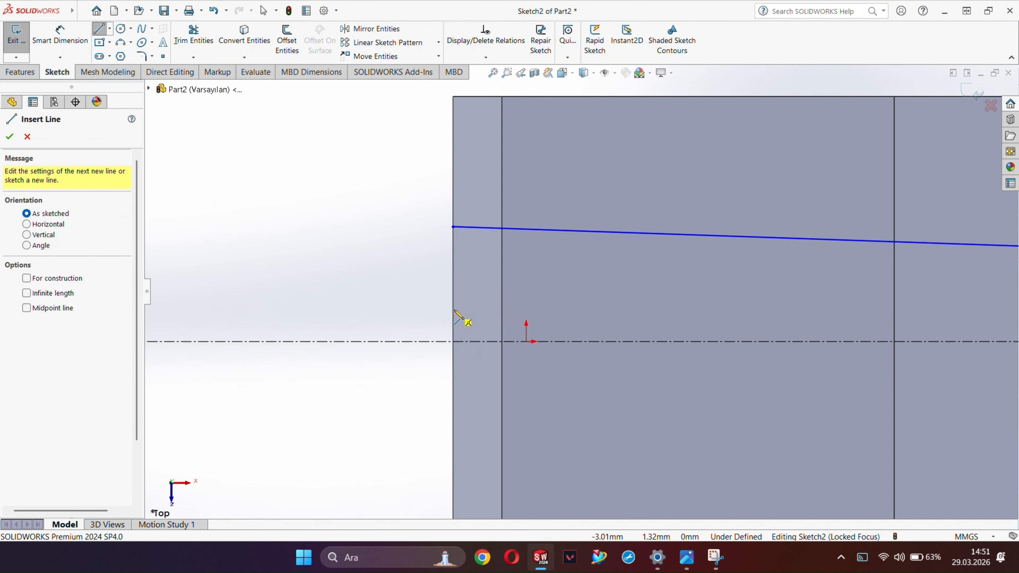
Draw two connected vertical line segments down the body's wide end, starting at the end of the sloping line.
click(452, 227)
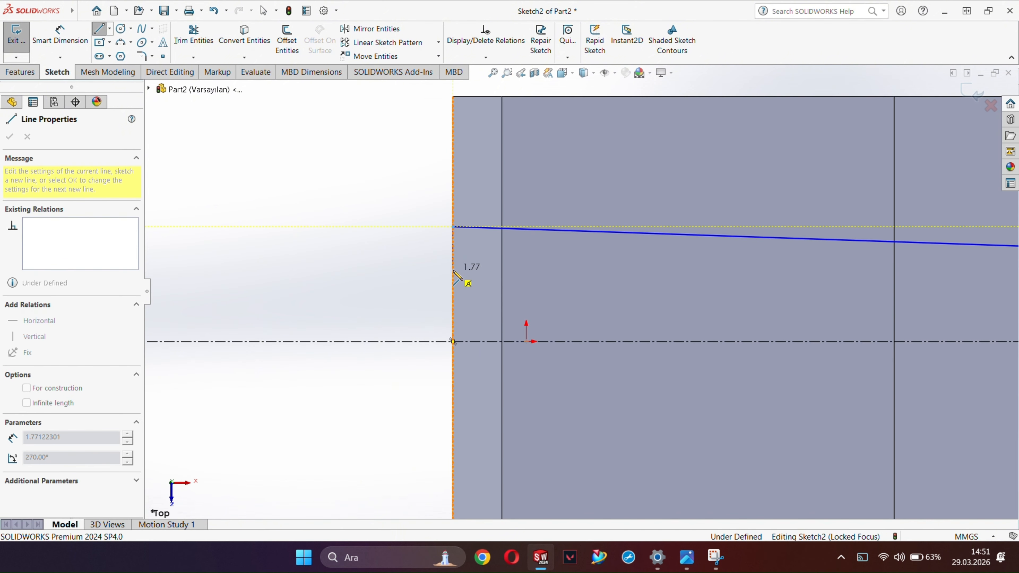
click(452, 309)
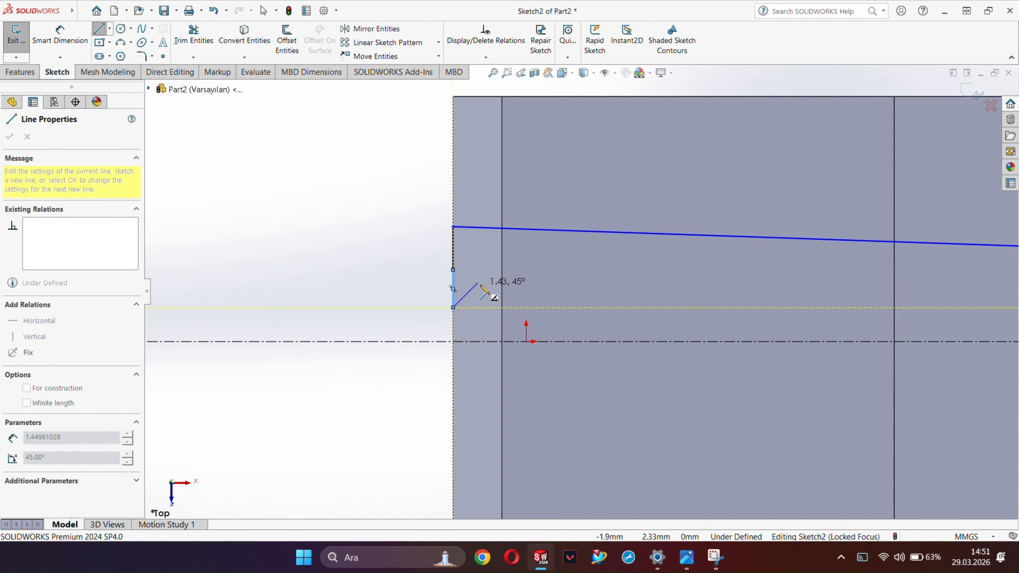
key(Escape)
key(Escape)
scroll(754, 301, up, 8)
scroll(754, 301, down, 8)
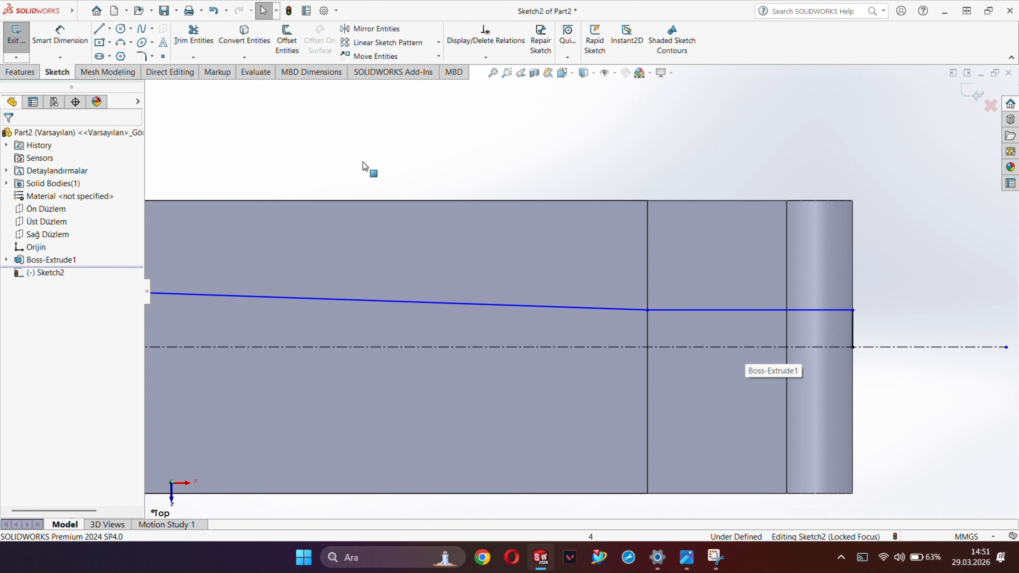
Dimension the angle between the sloping line and the horizontal line as 178 degrees.
click(60, 37)
click(622, 309)
click(678, 311)
click(666, 298)
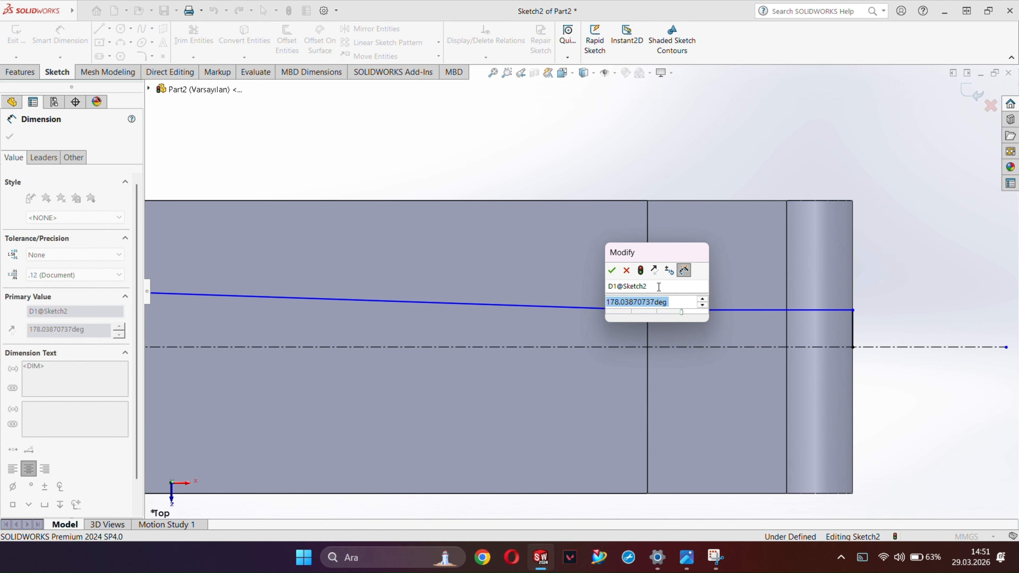
text(178)
key(Return)
Dimension the short vertical line at the rounded end as 1.4 mm.
click(854, 328)
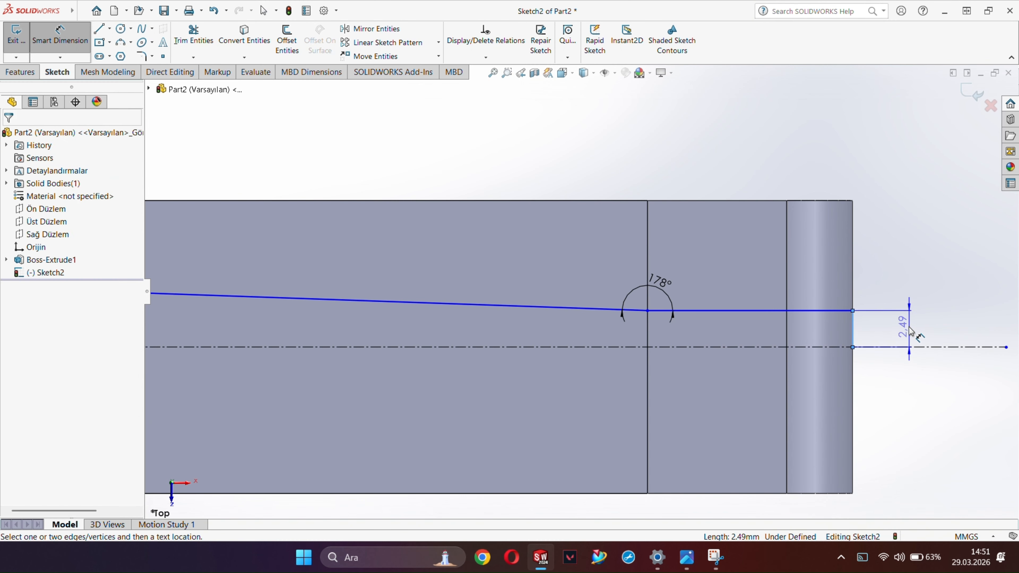
click(908, 337)
text(1.4)
key(Return)
scroll(615, 259, up, 6)
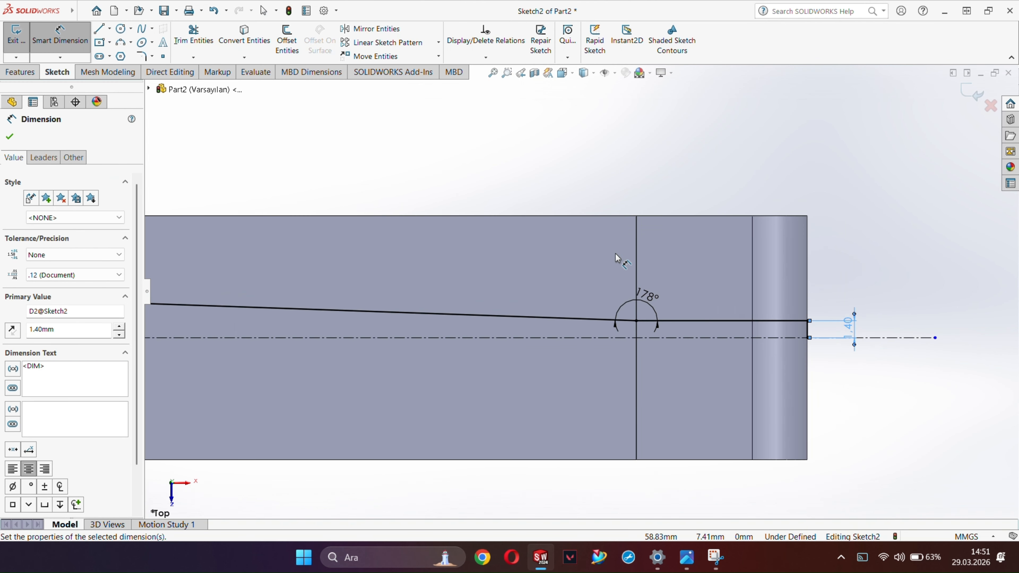
Dimension the two vertical segments at the wide end as 1.4 mm for the upper one and 1 mm for the lower one.
scroll(293, 285, down, 10)
click(412, 266)
click(384, 265)
text(1.4)
key(Return)
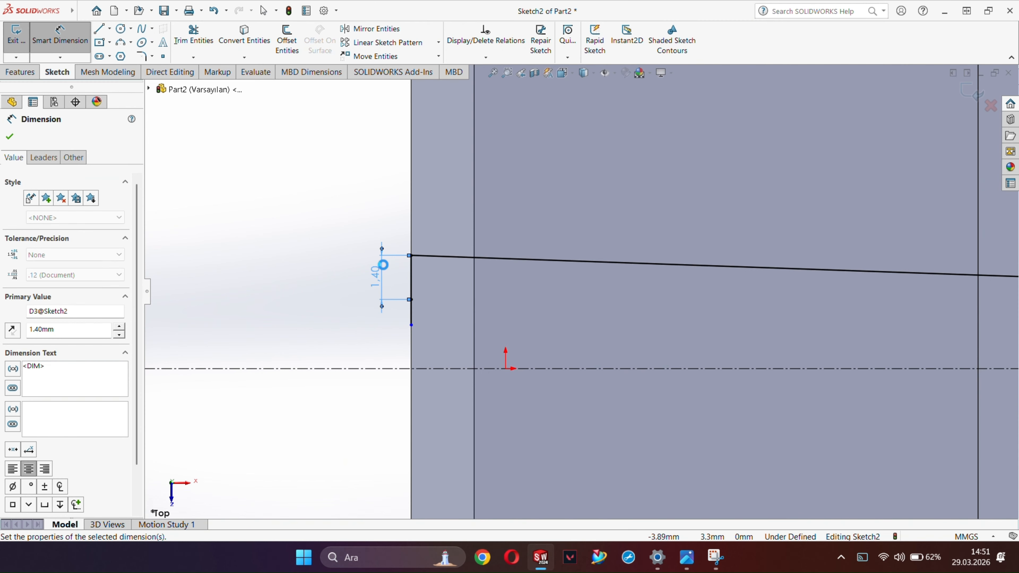
click(412, 313)
click(371, 317)
text(1988219)
key(Return)
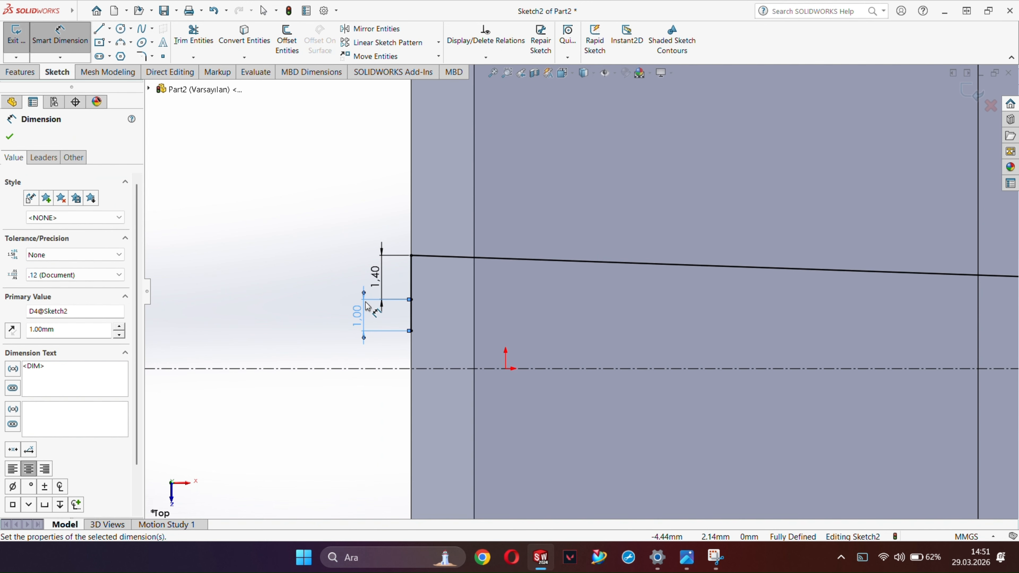
Offset the profile chain 1.4 mm inward by reversing the direction, with line cap ends and no added dimensions.
scroll(588, 313, up, 8)
scroll(911, 290, down, 4)
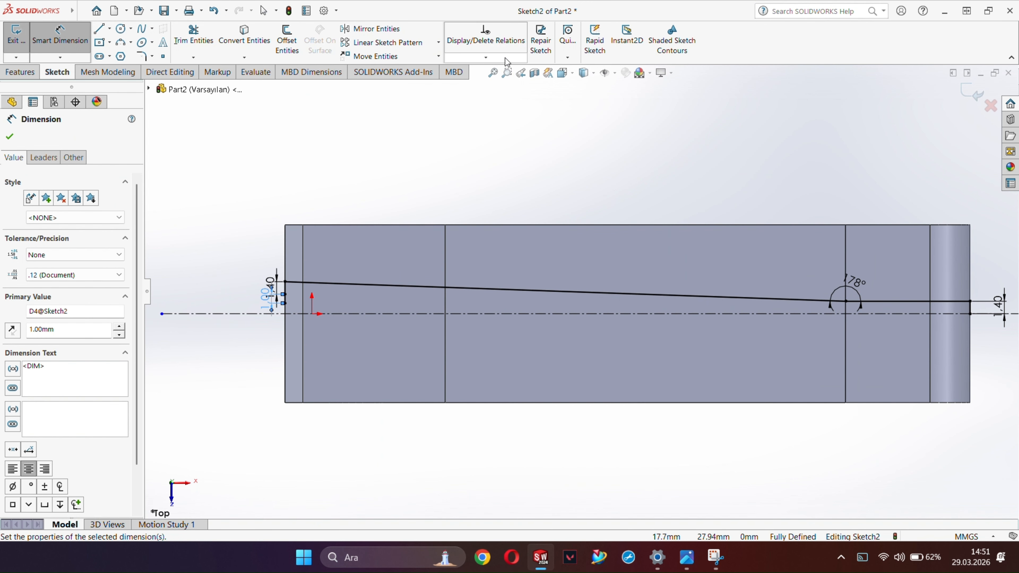
click(293, 48)
click(300, 283)
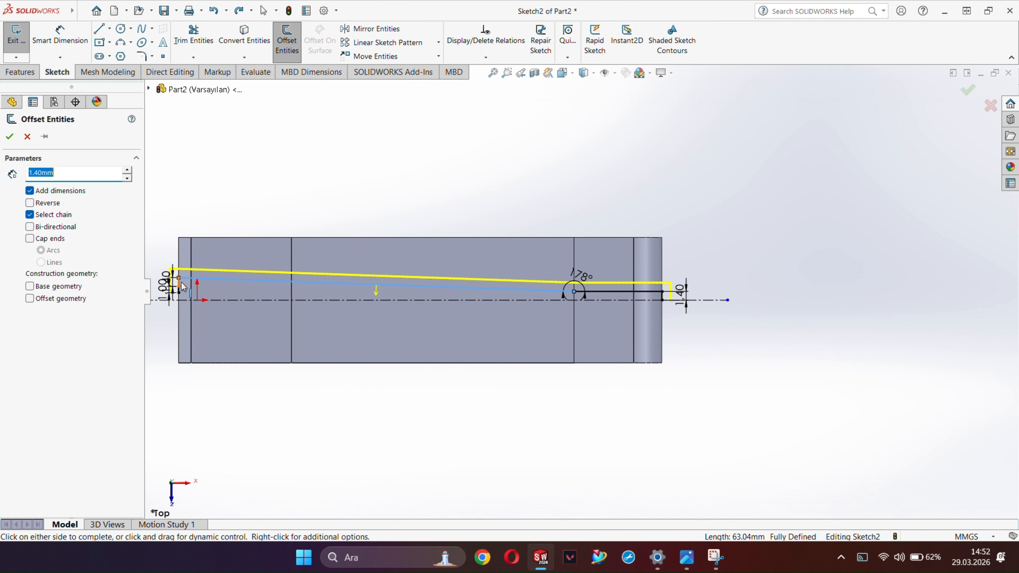
click(44, 204)
scroll(225, 309, down, 6)
click(246, 214)
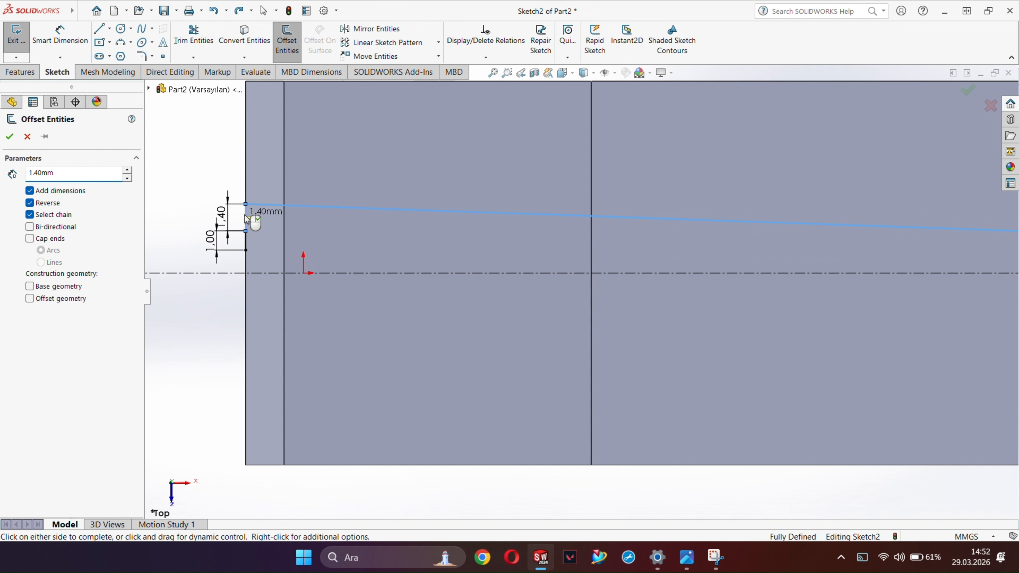
scroll(373, 261, up, 6)
scroll(814, 280, down, 5)
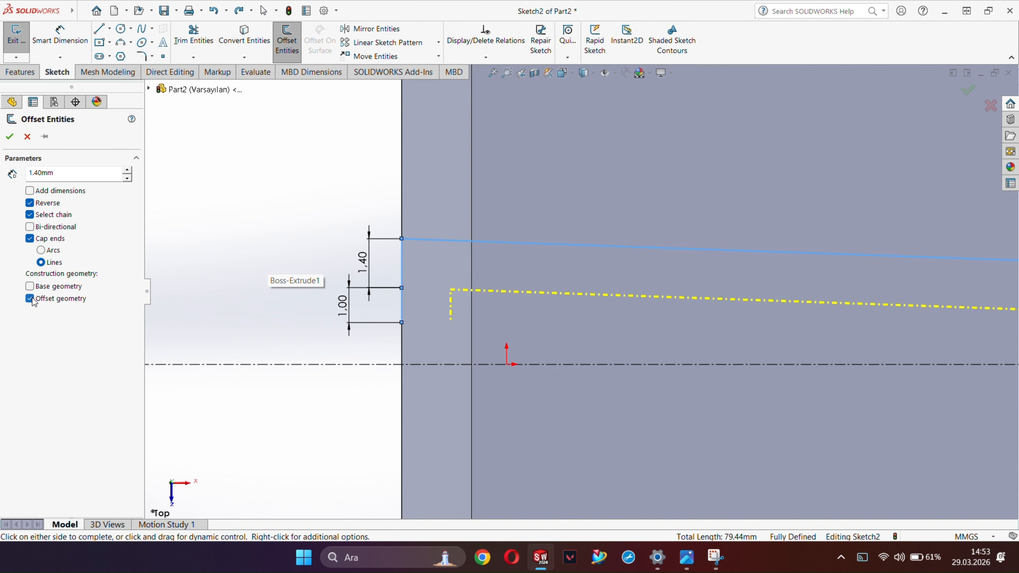
click(9, 136)
Convert the two offset lines lying on the centerline at the rounded end to construction geometry.
scroll(552, 353, up, 5)
scroll(711, 307, down, 6)
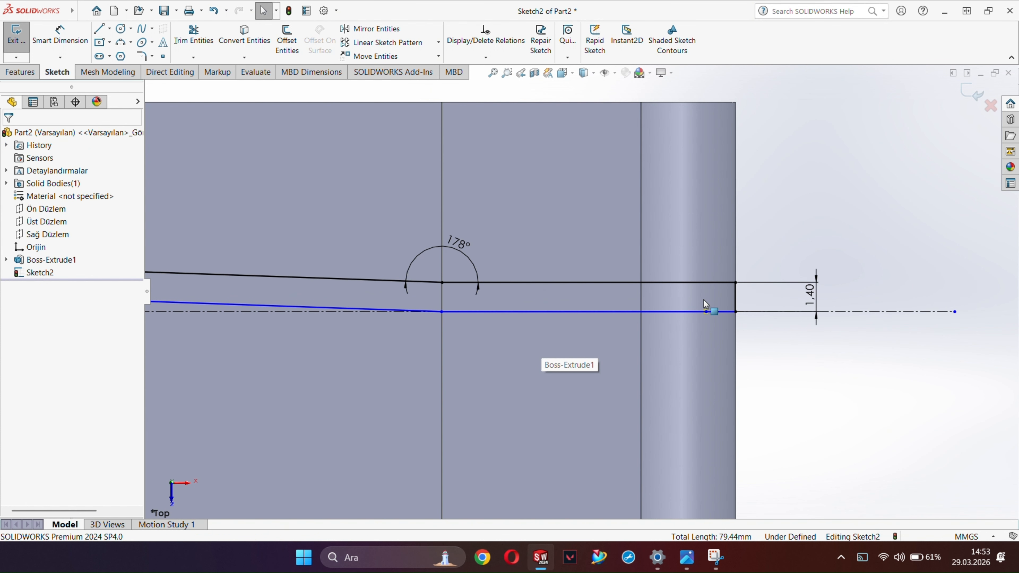
scroll(738, 296, down, 2)
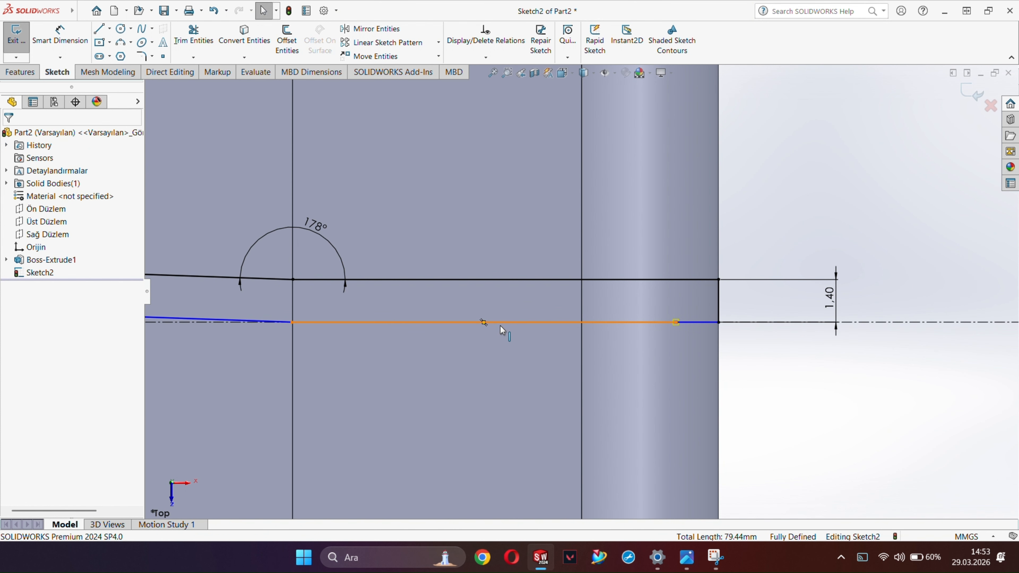
right_click(500, 325)
click(534, 311)
right_click(696, 321)
click(721, 307)
scroll(471, 309, up, 6)
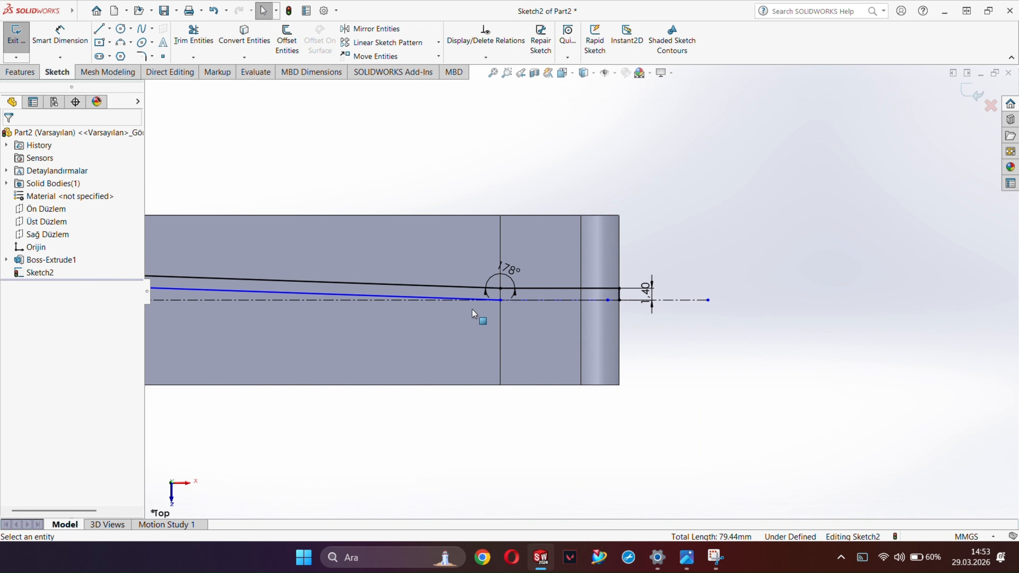
Delete the short horizontal cap line and the adjoining vertical offset line at the wide end.
scroll(472, 309, up, 5)
scroll(461, 309, down, 6)
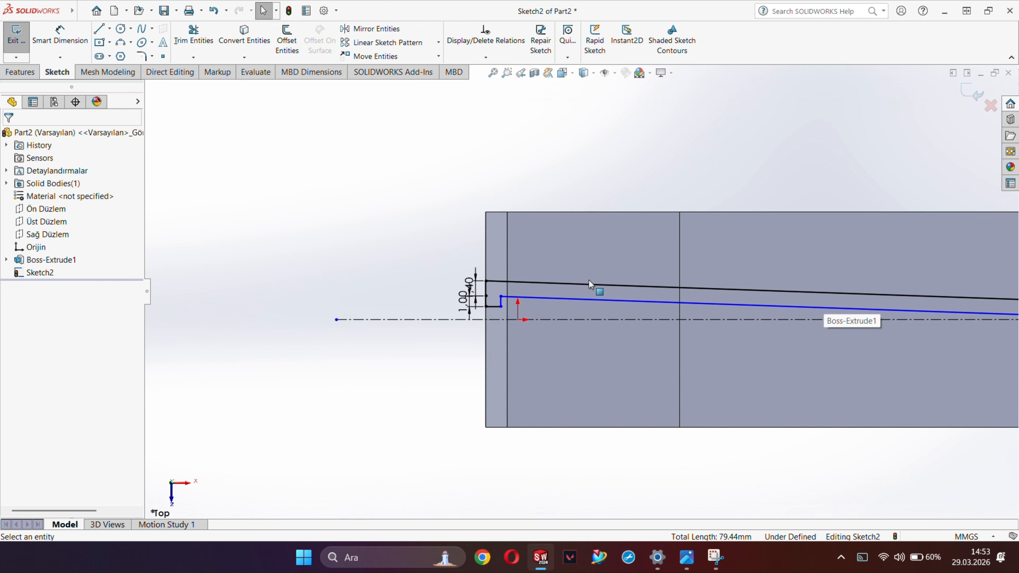
scroll(537, 284, down, 2)
click(523, 347)
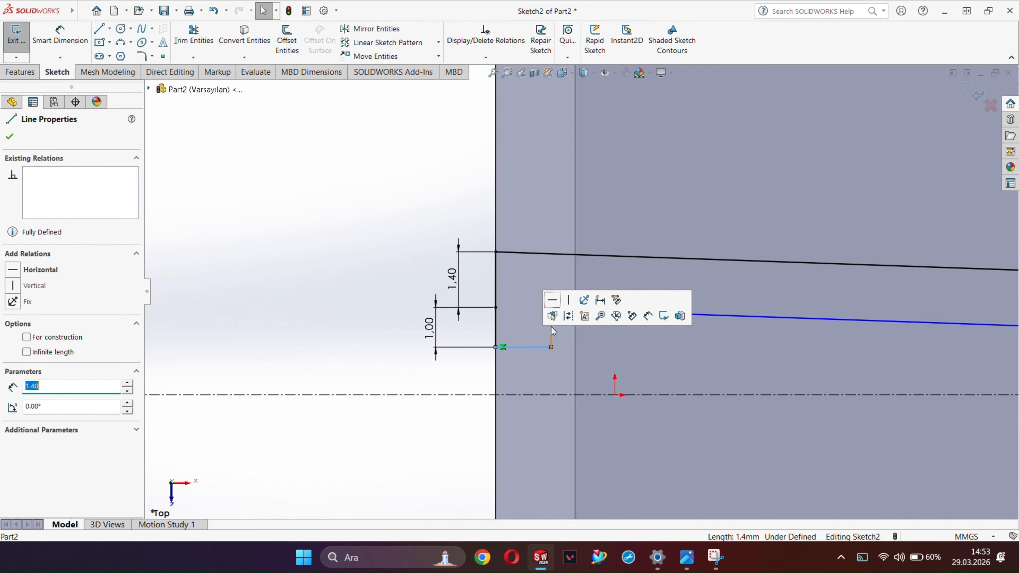
key(Delete)
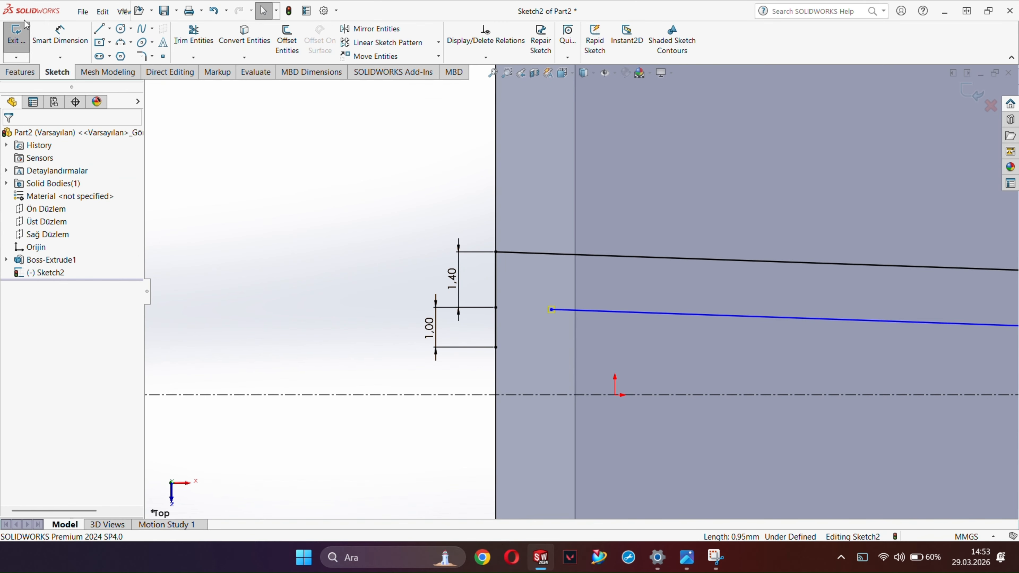
Draw a diagonal line from the lower end of the 1 mm segment to the open end of the sloping offset line.
click(98, 29)
drag(496, 347, 551, 310)
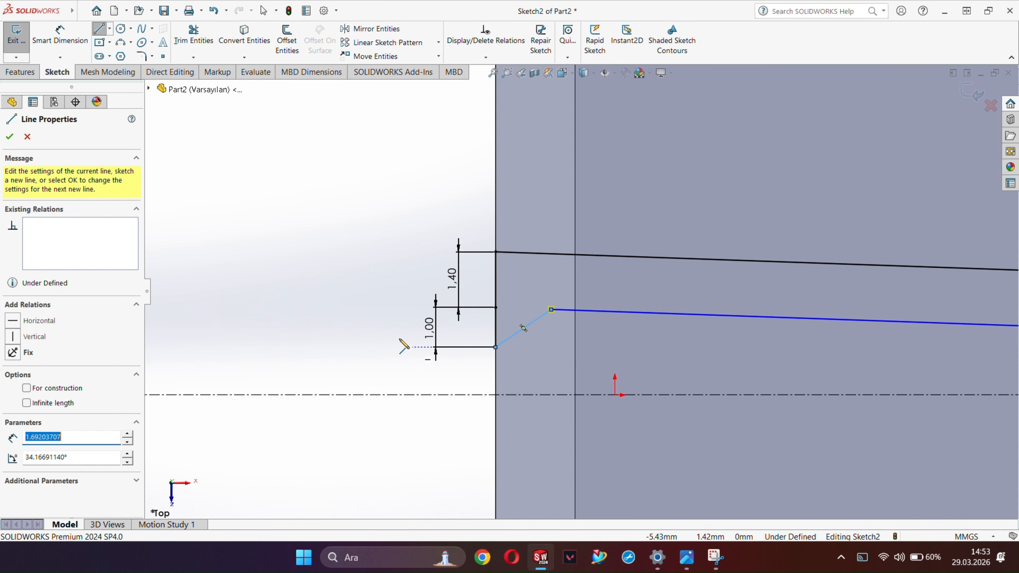
click(64, 43)
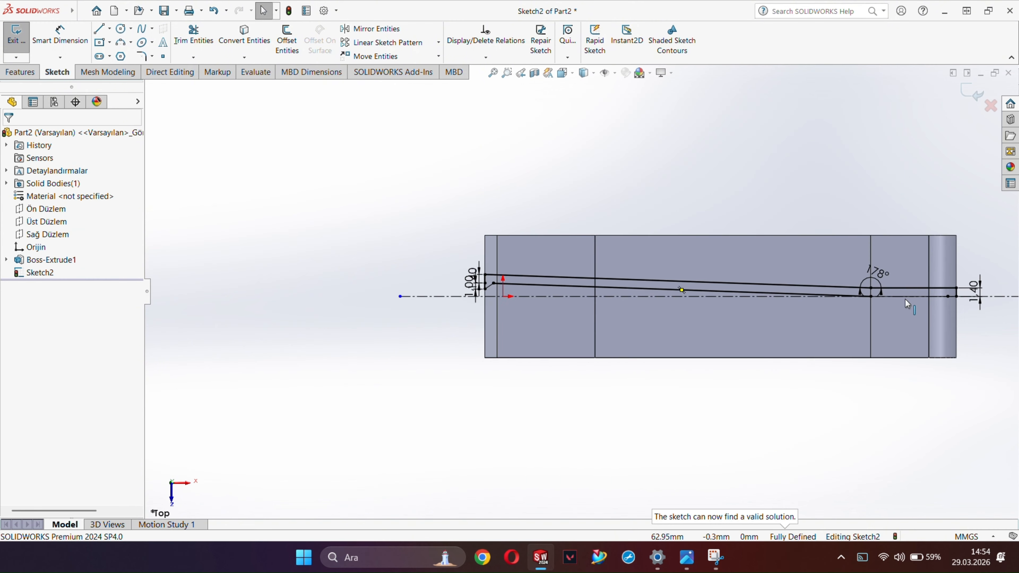
scroll(890, 297, down, 11)
scroll(708, 297, up, 13)
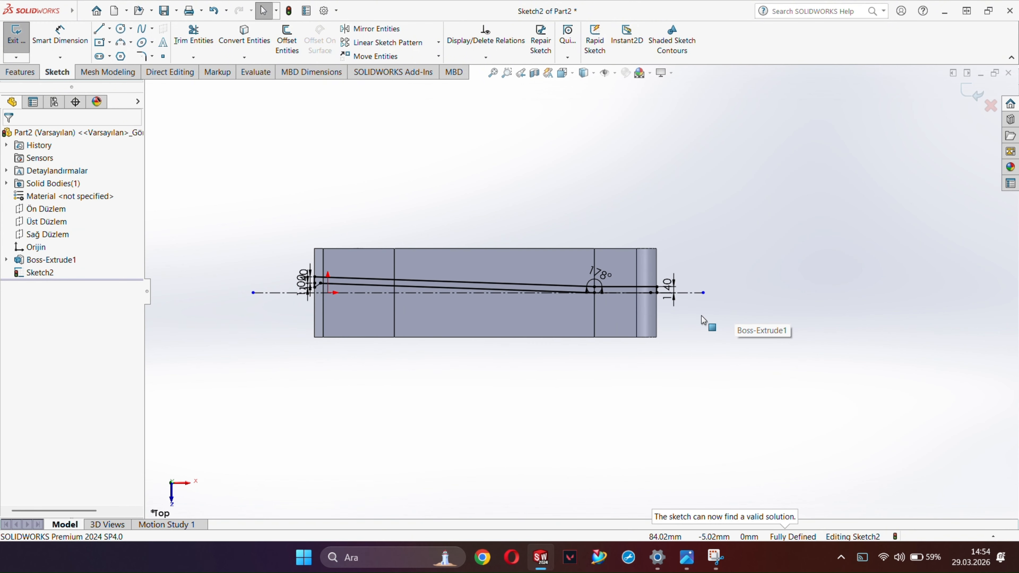
scroll(315, 283, down, 11)
scroll(456, 291, down, 5)
click(60, 37)
click(225, 302)
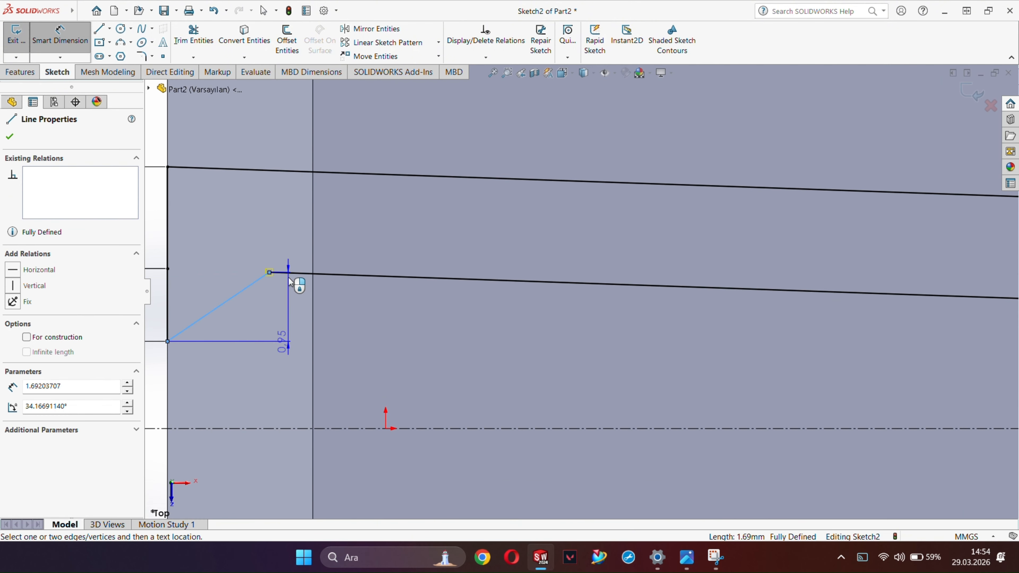
click(295, 273)
click(280, 298)
key(Escape)
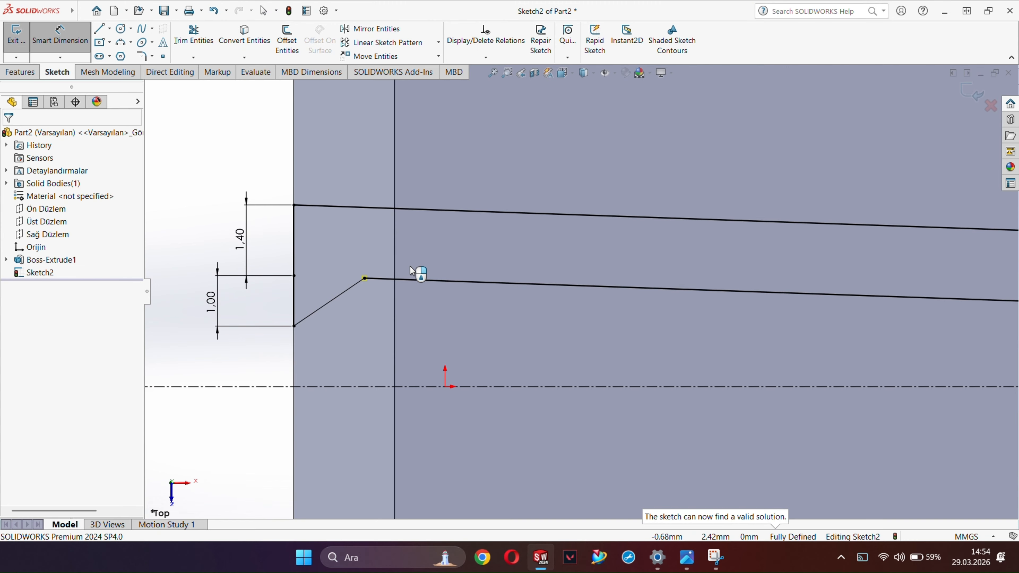
Mirror the outer profile lines, sloping offset line, diagonal and end segments about the horizontal centerline.
scroll(557, 275, up, 8)
scroll(845, 289, down, 10)
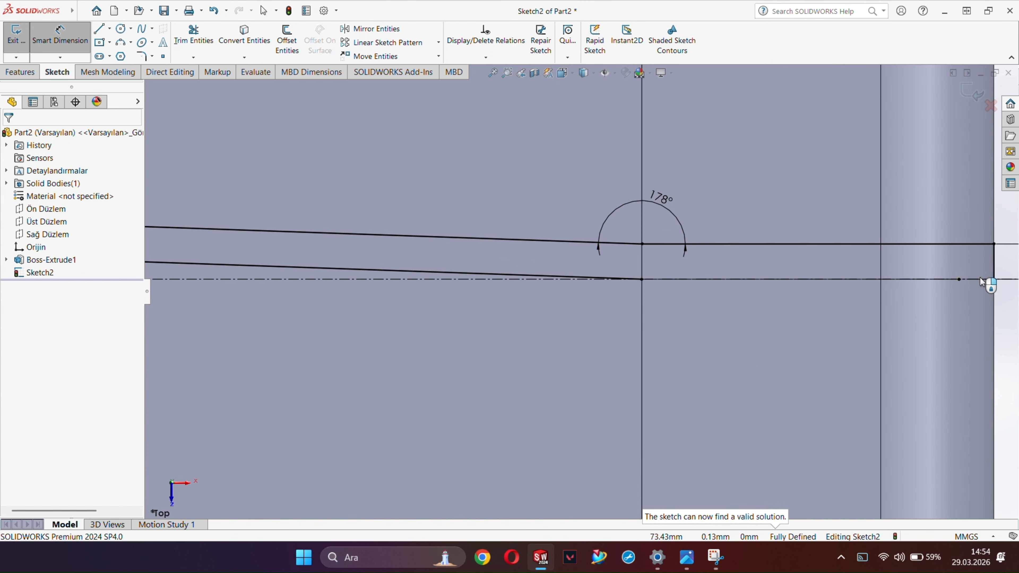
scroll(980, 281, down, 3)
scroll(791, 316, up, 8)
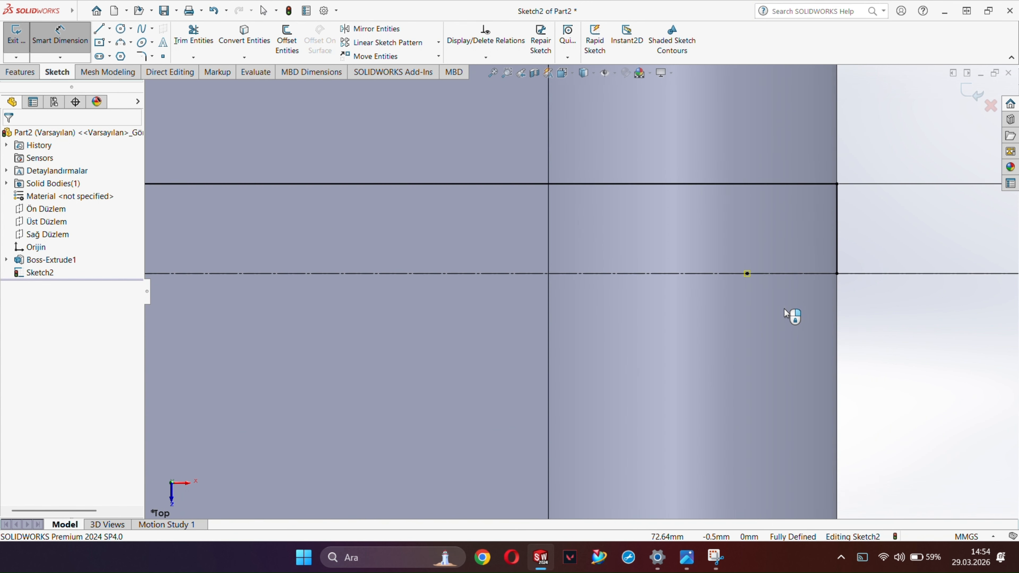
click(370, 30)
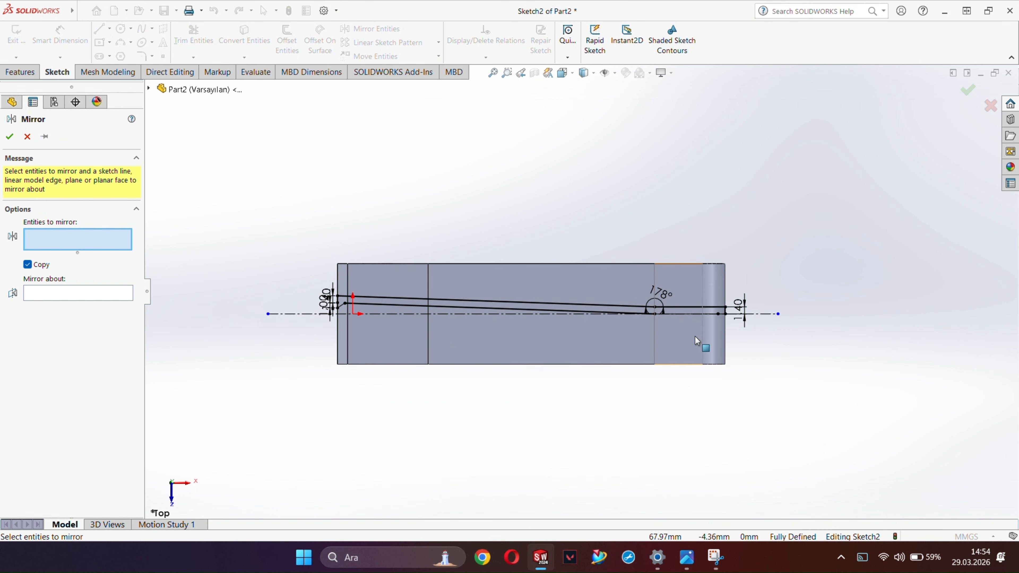
click(689, 312)
click(649, 308)
click(535, 310)
scroll(315, 308, up, 5)
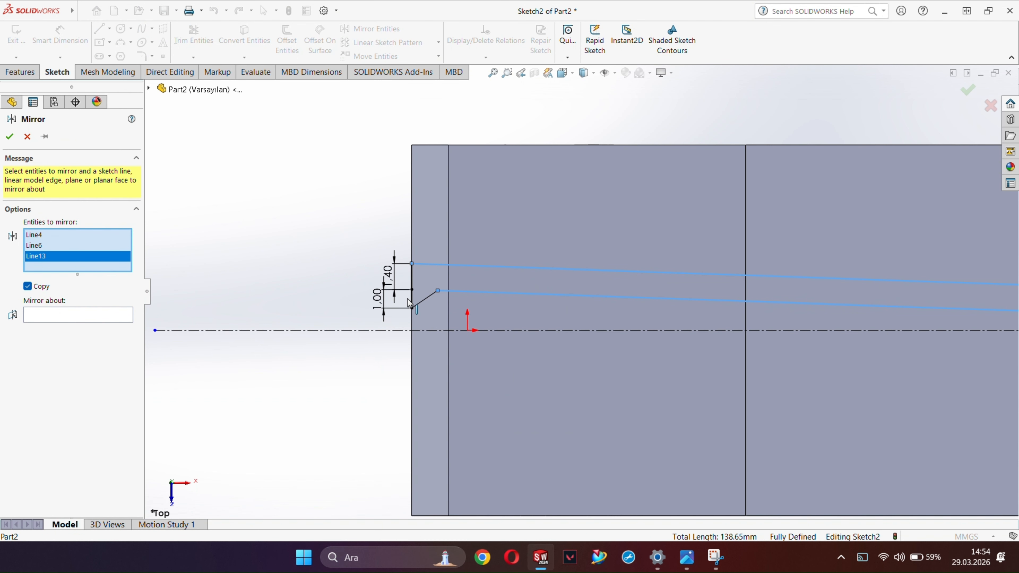
click(416, 303)
click(412, 298)
click(412, 279)
scroll(521, 313, up, 7)
scroll(770, 302, down, 5)
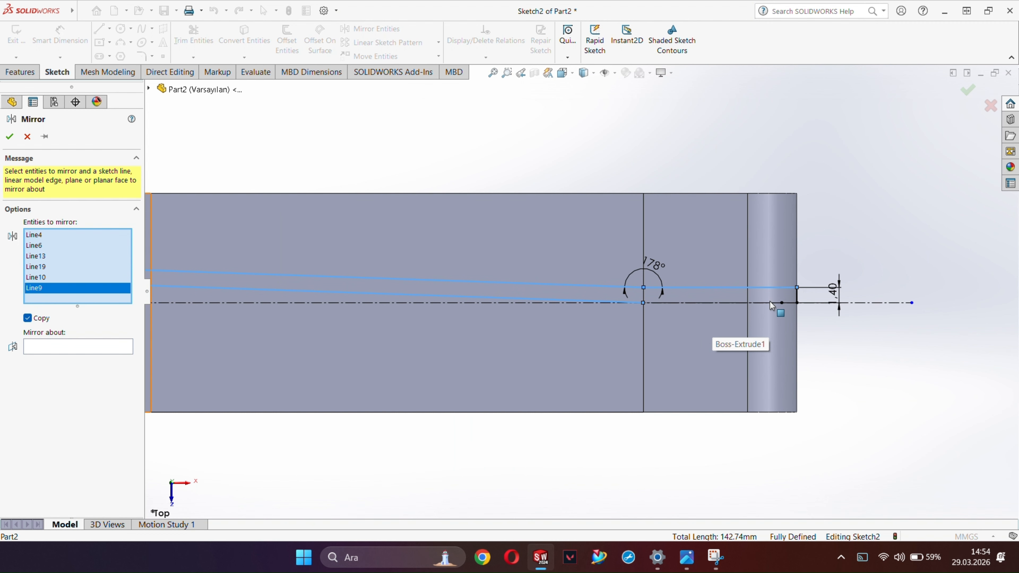
click(109, 348)
click(241, 302)
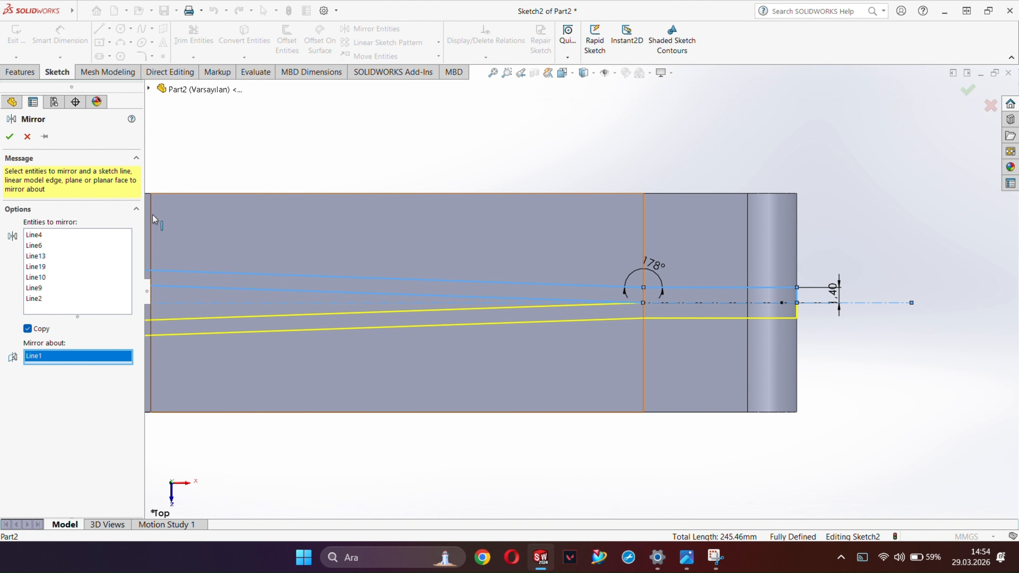
key(Return)
Cut-extrude the mirrored profile contour 10 mm blind with Flip side to cut and Direction 2 enabled, keeping only the two arms.
scroll(401, 225, up, 4)
scroll(417, 297, down, 5)
scroll(697, 228, up, 5)
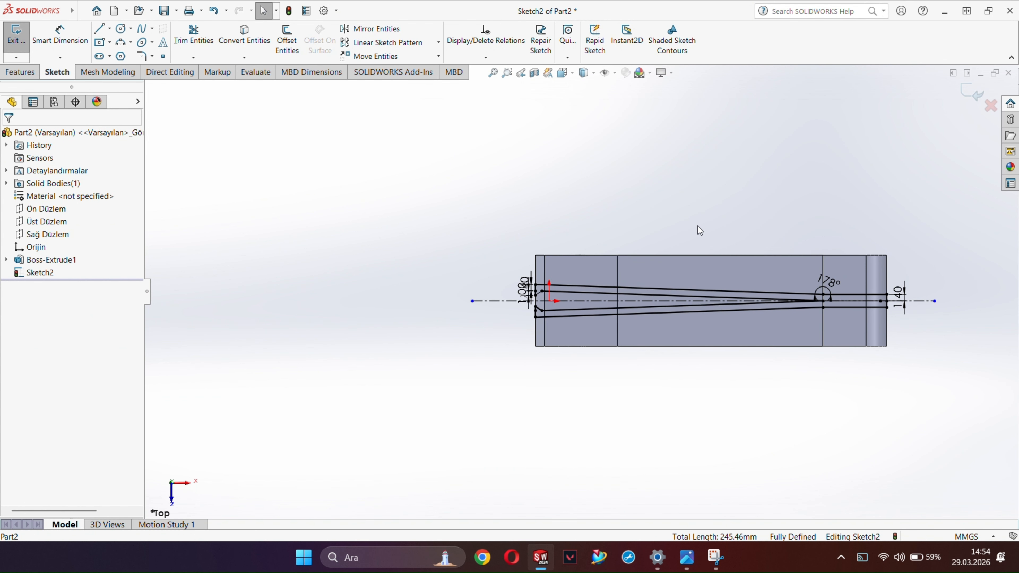
scroll(850, 257, down, 3)
click(20, 71)
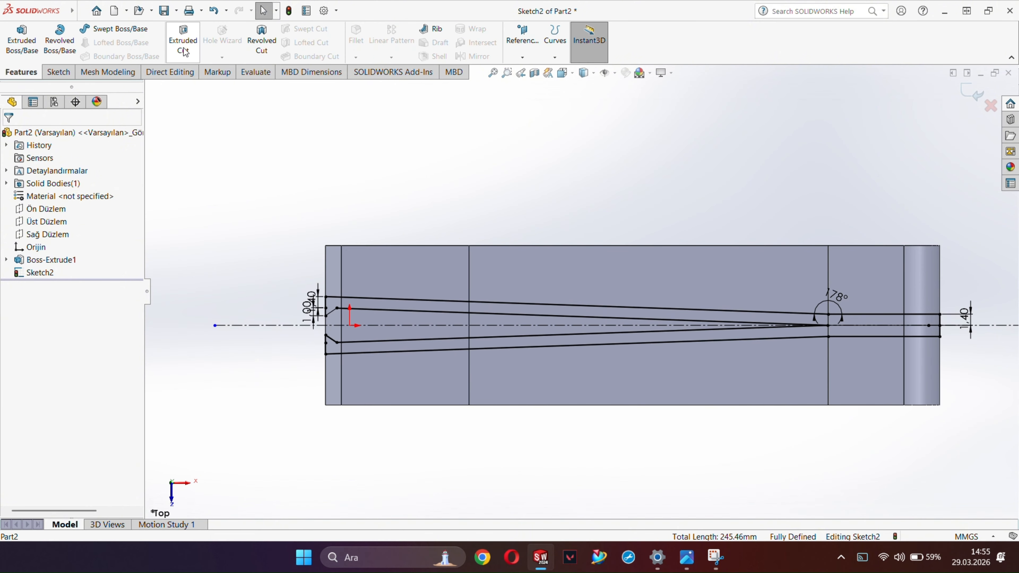
click(183, 40)
click(48, 277)
click(496, 261)
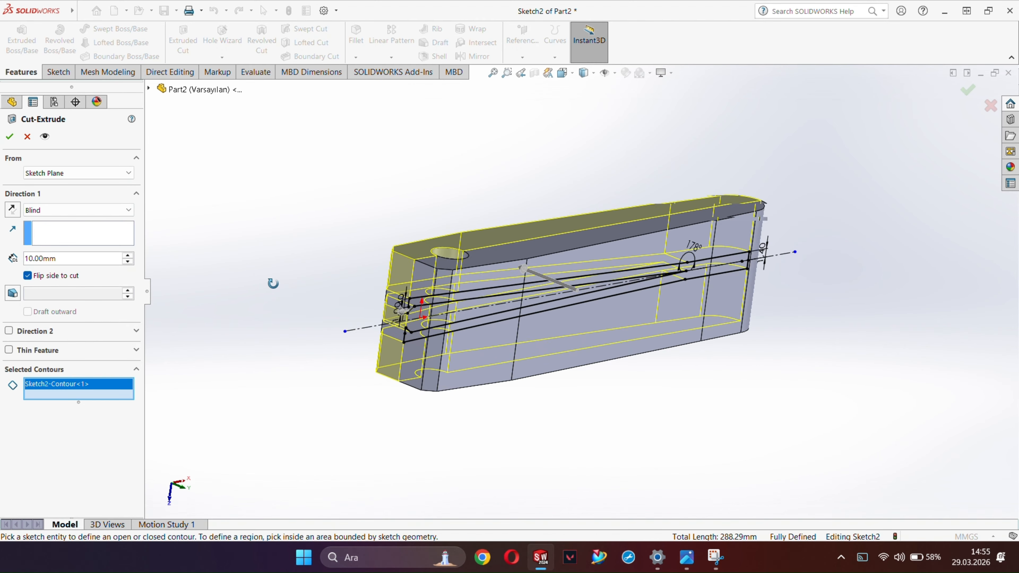
click(8, 330)
key(Return)
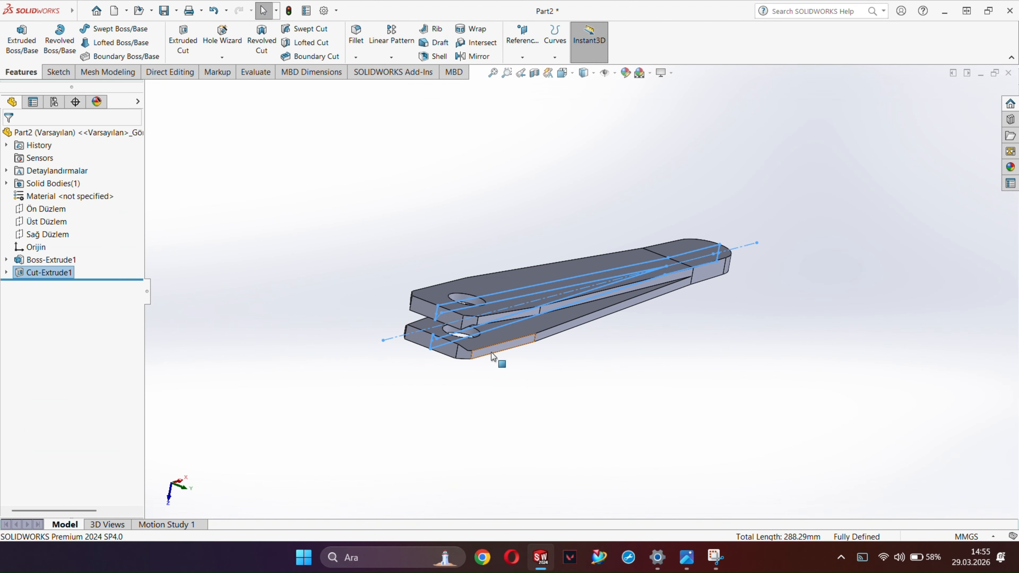
Sketch a circle of about 35 mm radius outside the open end of the arms, passing through the upper arm's tip.
middle_drag(496, 357, 684, 429)
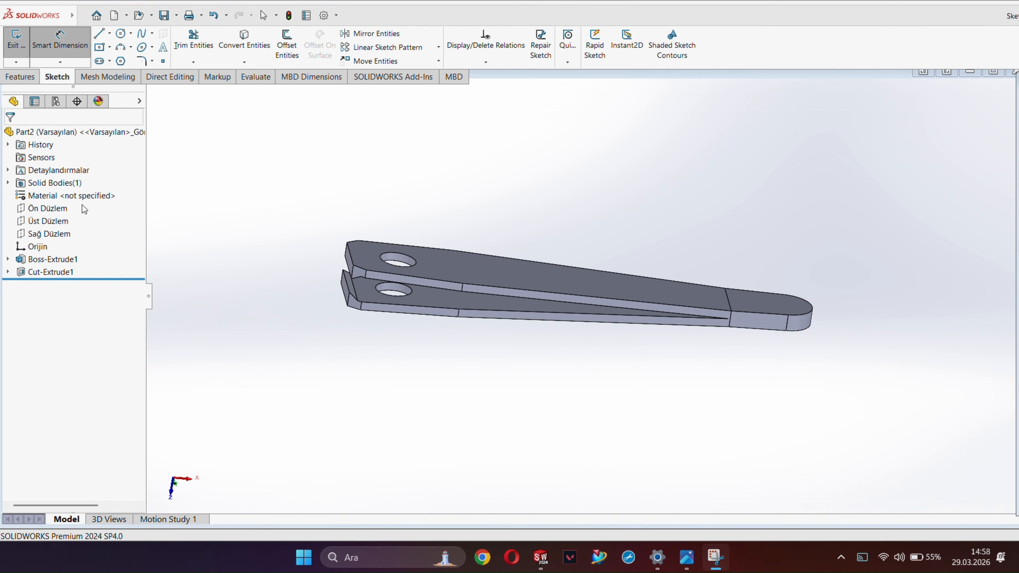
click(121, 33)
click(177, 162)
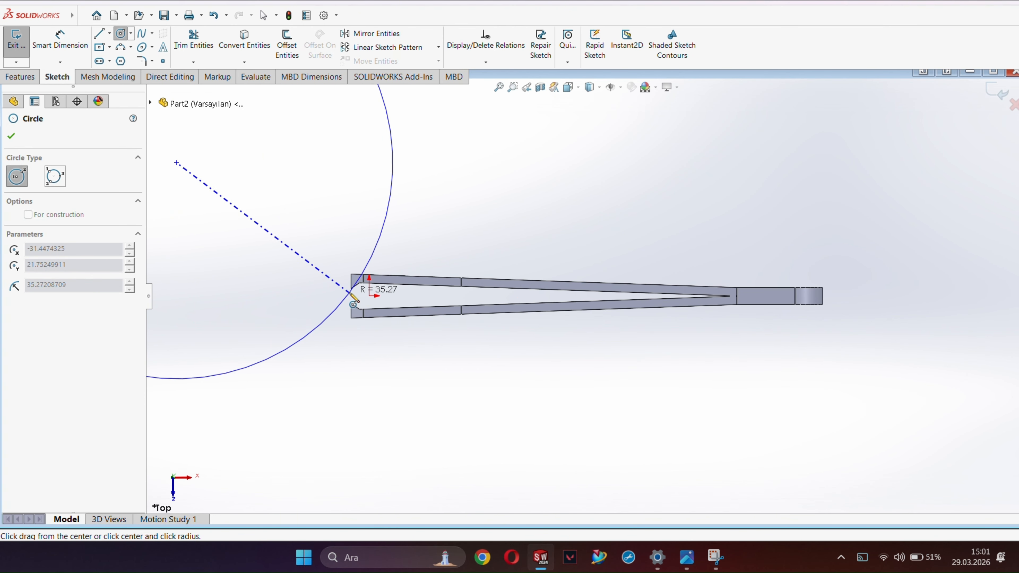
click(351, 288)
key(z)
right_drag(349, 281, 348, 227)
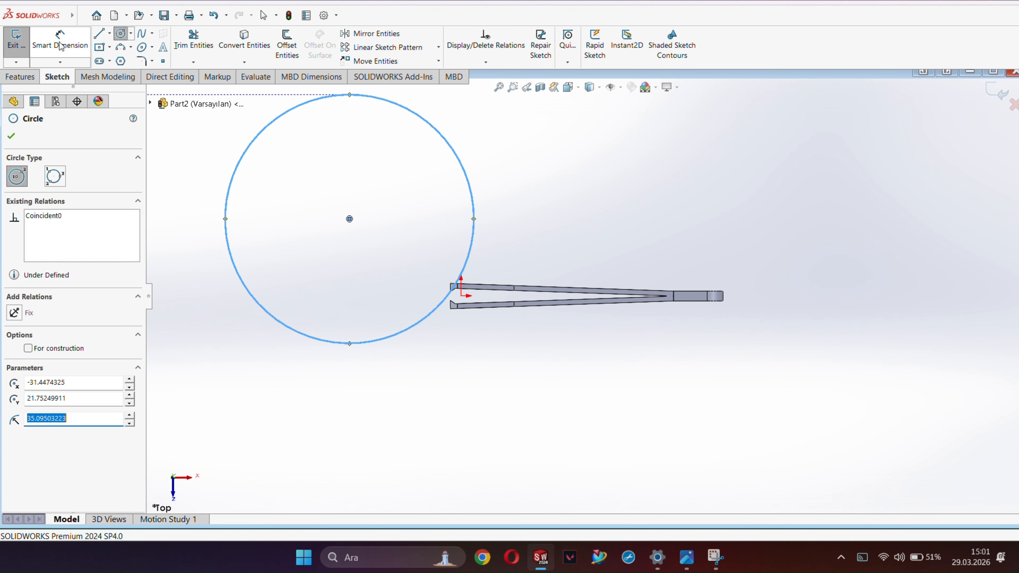
Dimension the circle's diameter as 200 mm.
click(474, 206)
click(506, 201)
text(1)
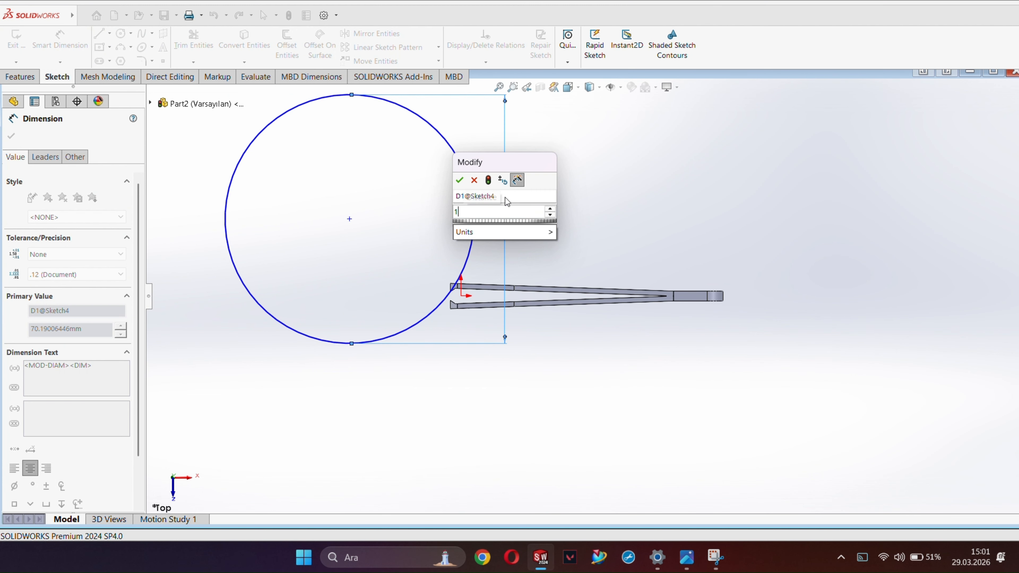
key(BackSpace)
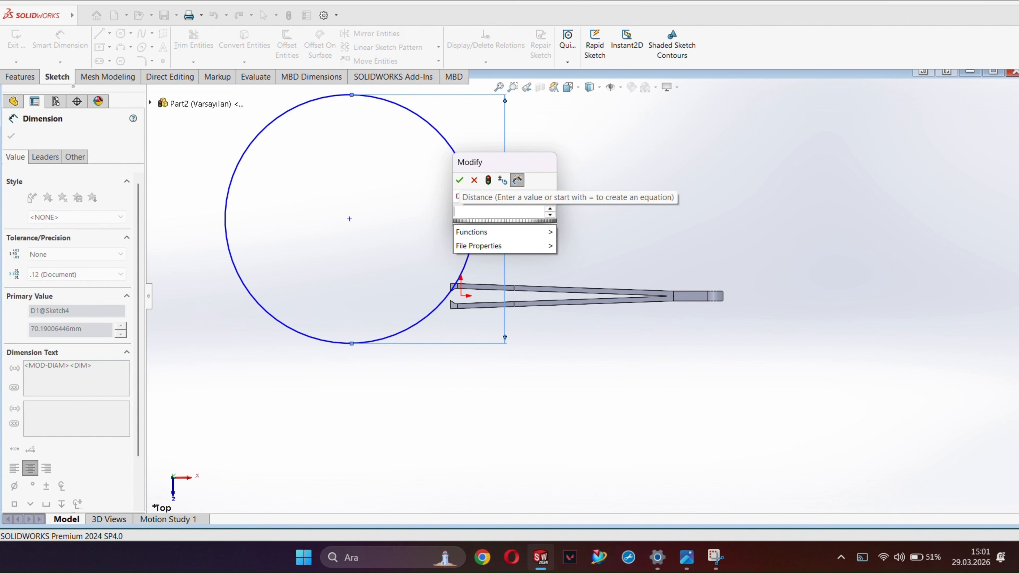
text(200)
key(Return)
key(z)
key(z)
scroll(545, 214, down, 4)
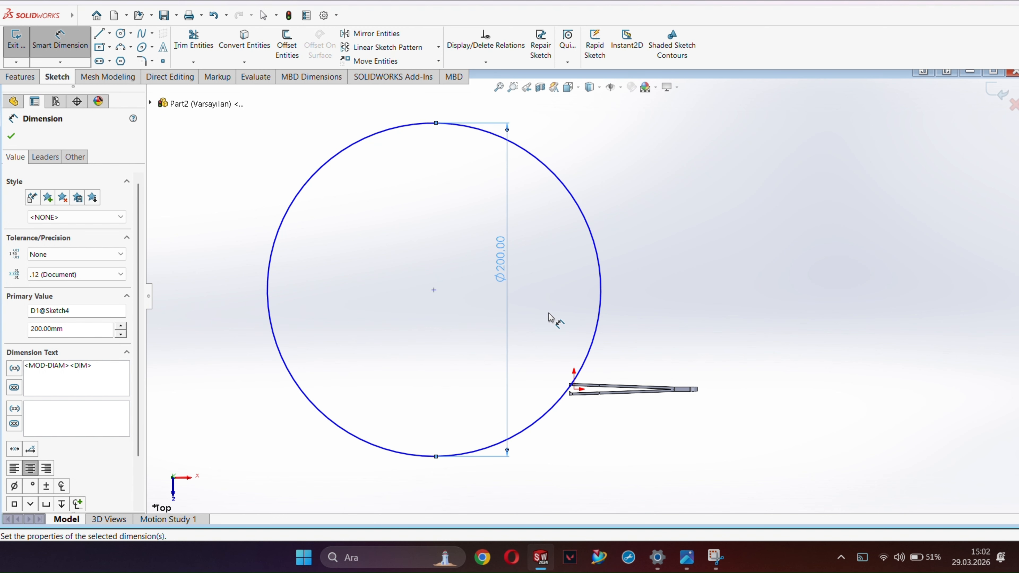
Draw vertical and horizontal radius lines from the circle's centre and trim the circle to the quarter sector touching the upper arm.
click(100, 37)
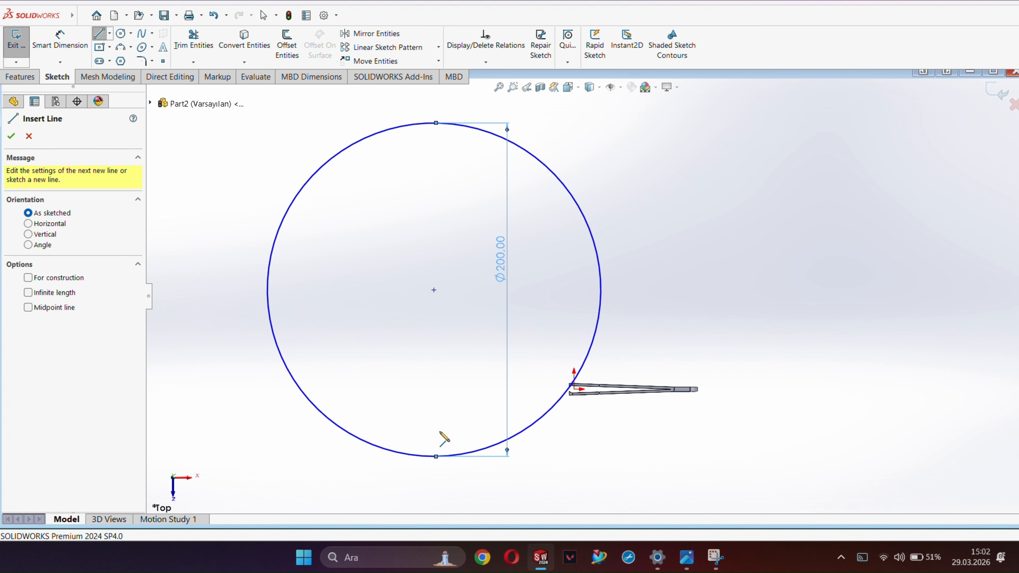
click(436, 456)
click(434, 290)
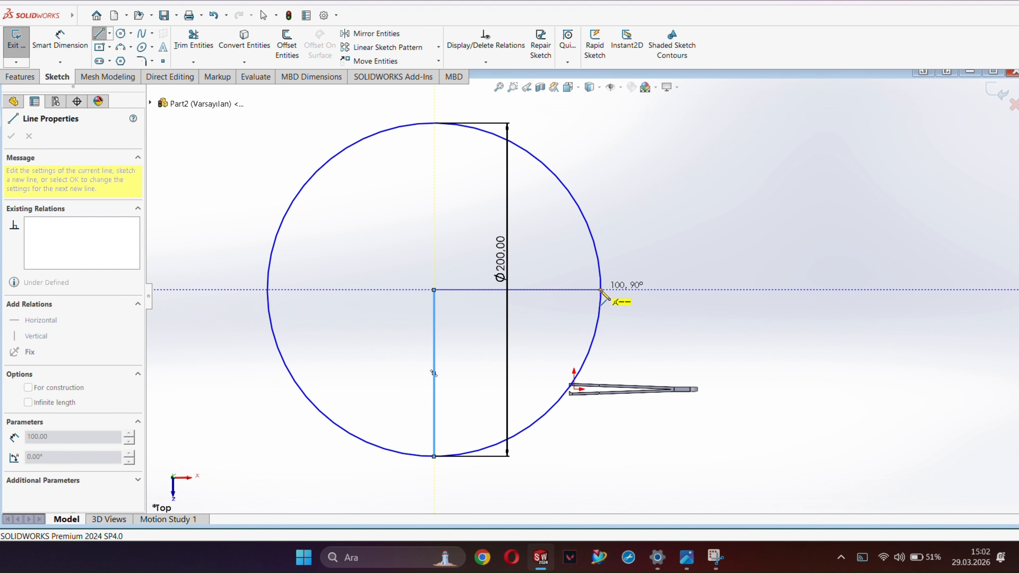
click(601, 289)
click(193, 40)
drag(623, 170, 269, 283)
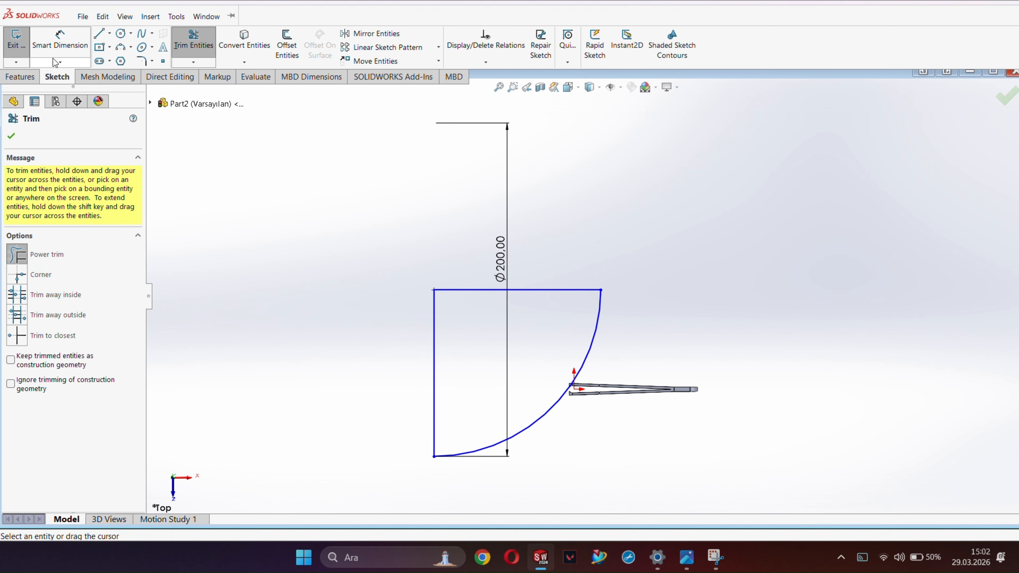
Cut-revolve the quarter sector 360 degrees about its vertical line to shape the upper arm's tip.
click(19, 77)
click(263, 50)
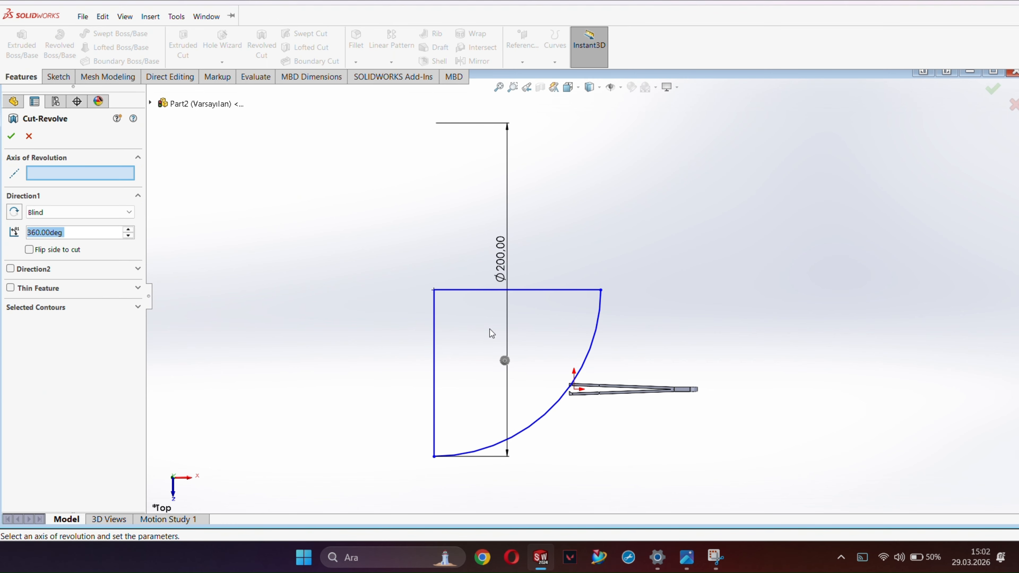
click(434, 350)
middle_drag(566, 326, 577, 289)
scroll(578, 389, down, 6)
middle_drag(577, 388, 580, 365)
click(11, 136)
Open the revolved cut's sketch and examine how the quarter profile and cut volume meet the arm tips.
scroll(590, 341, down, 4)
scroll(580, 365, up, 6)
click(66, 287)
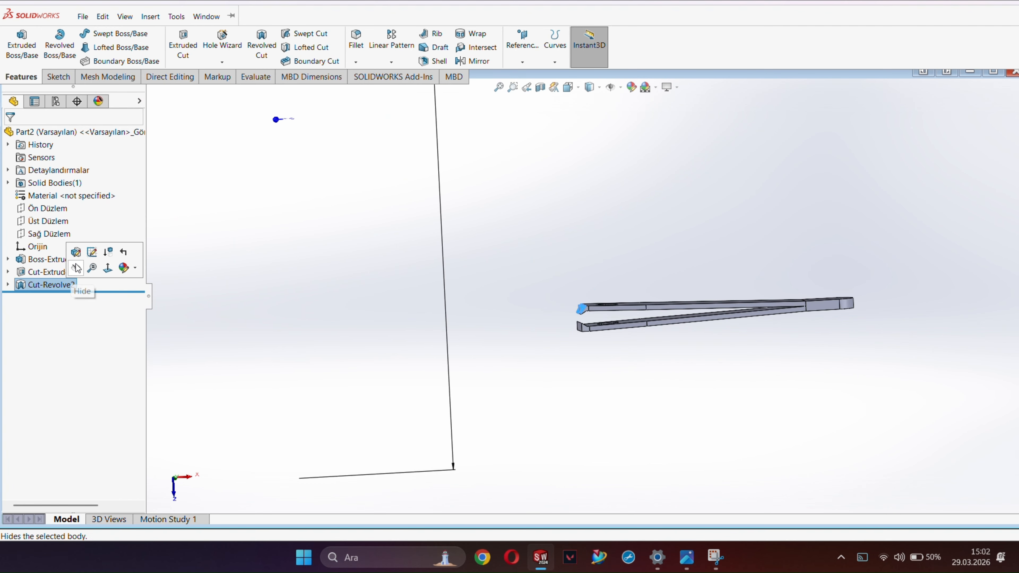
click(60, 260)
click(521, 342)
double_click(50, 285)
click(58, 298)
click(67, 260)
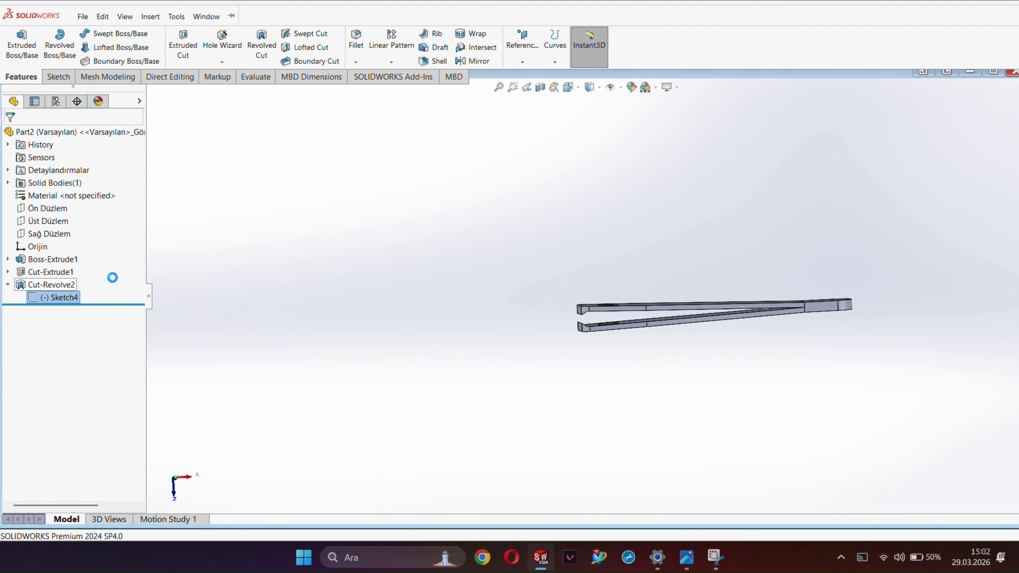
scroll(591, 337, down, 8)
middle_drag(611, 319, 704, 346)
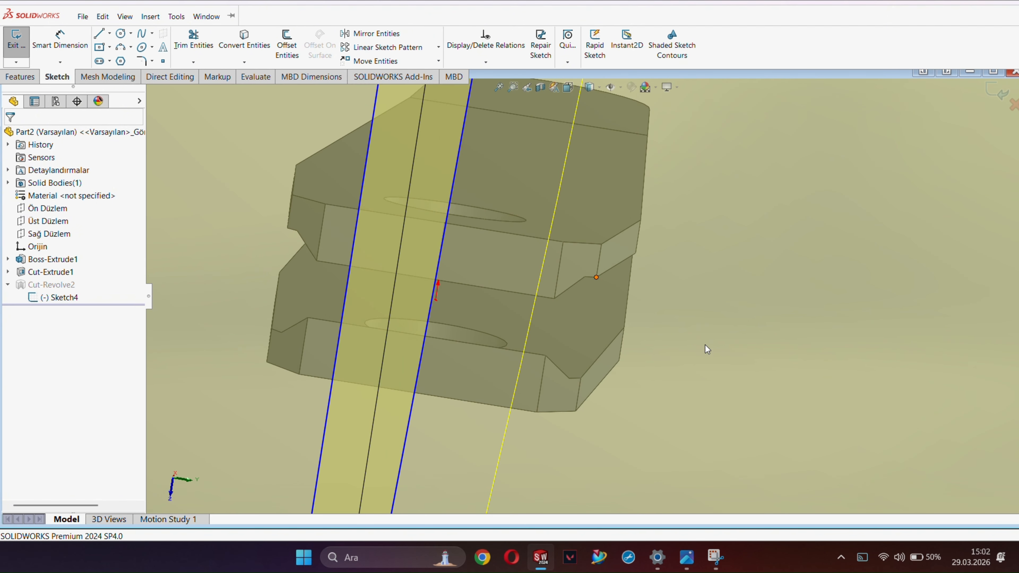
scroll(723, 366, up, 9)
middle_drag(597, 161, 546, 337)
scroll(546, 337, down, 6)
click(59, 287)
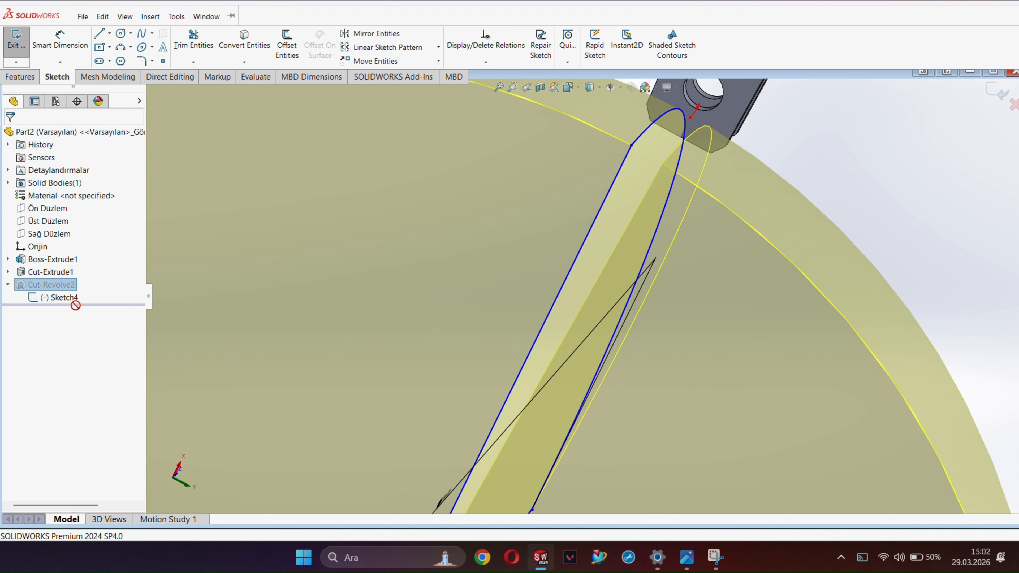
click(995, 90)
Edit the revolved cut and set its Direction 1 angle to 360 degrees.
click(51, 284)
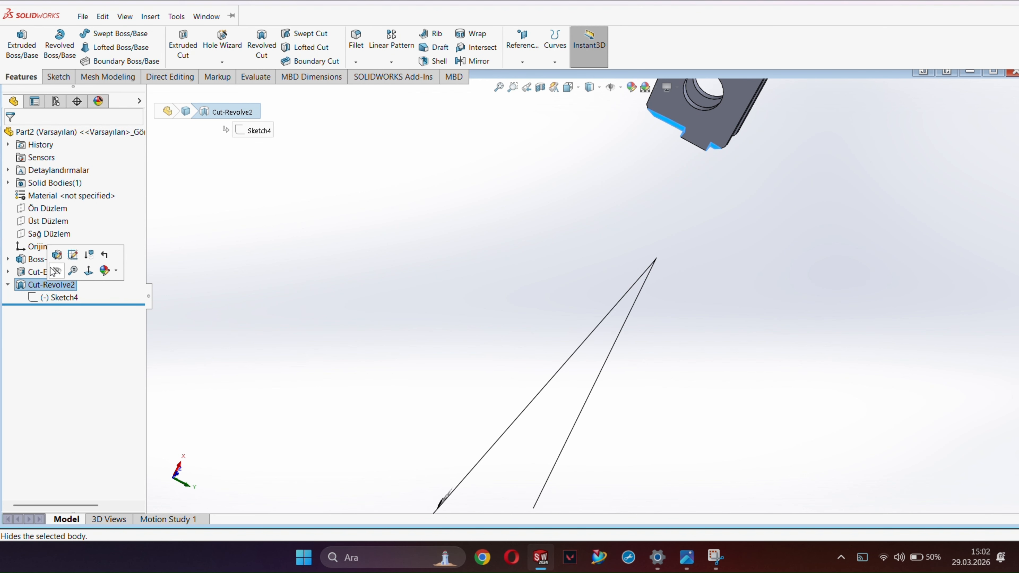
click(59, 261)
text(360)
key(Return)
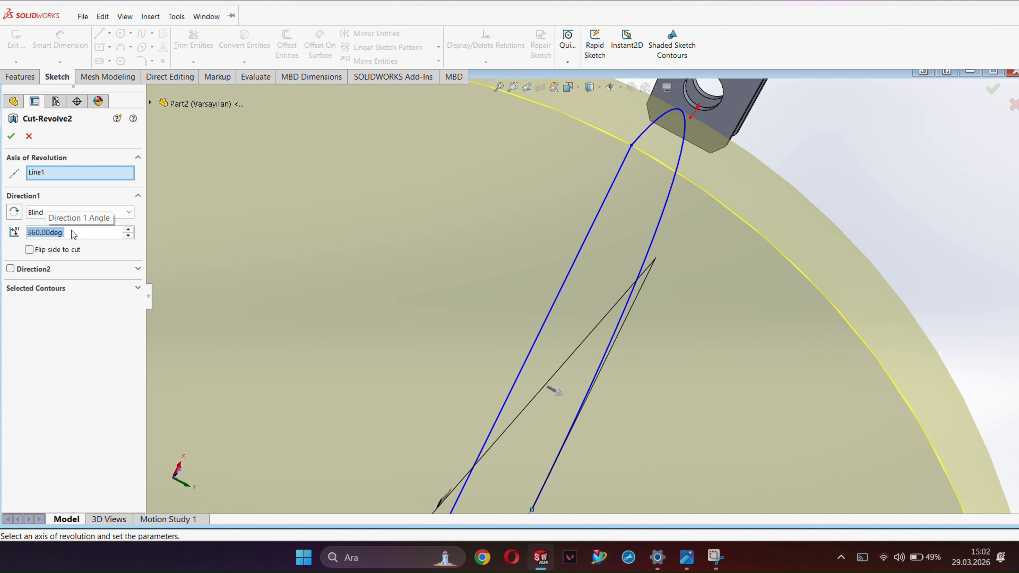
click(11, 136)
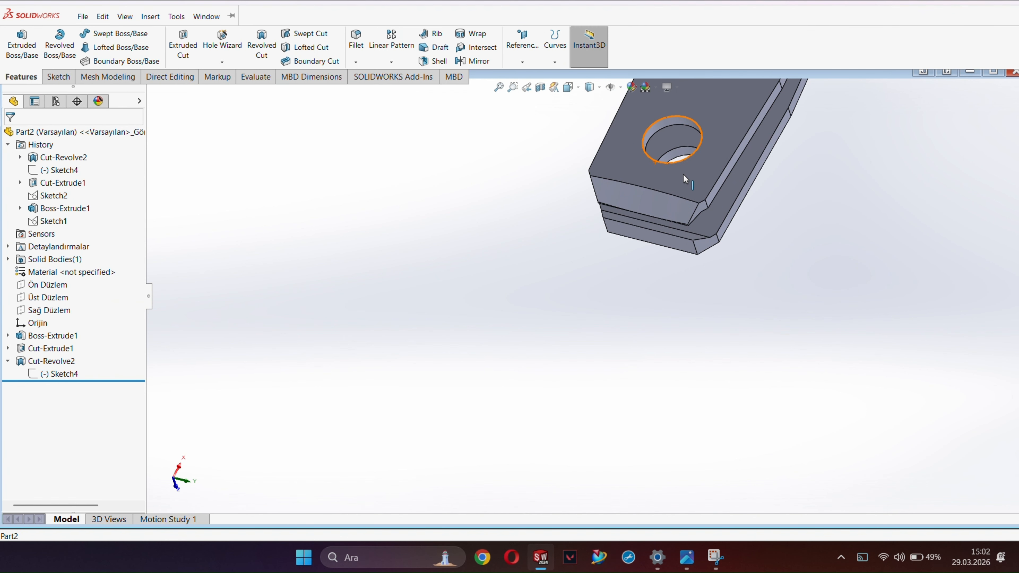
Inspect the shaped arm tips and show the revolved cut's quarter-circle sketch in the model.
middle_drag(652, 207, 584, 224)
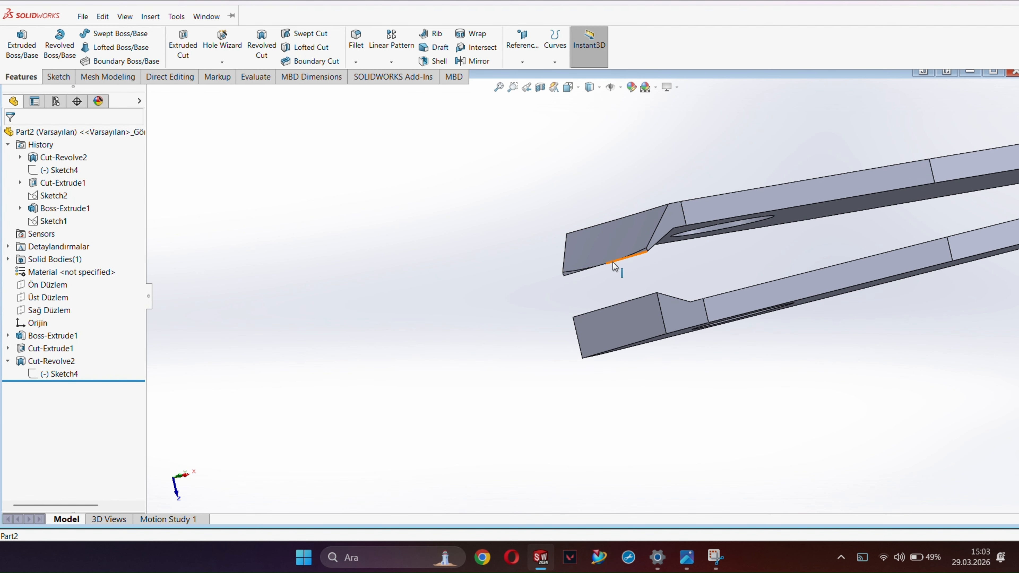
scroll(620, 261, down, 4)
middle_drag(620, 260, 584, 275)
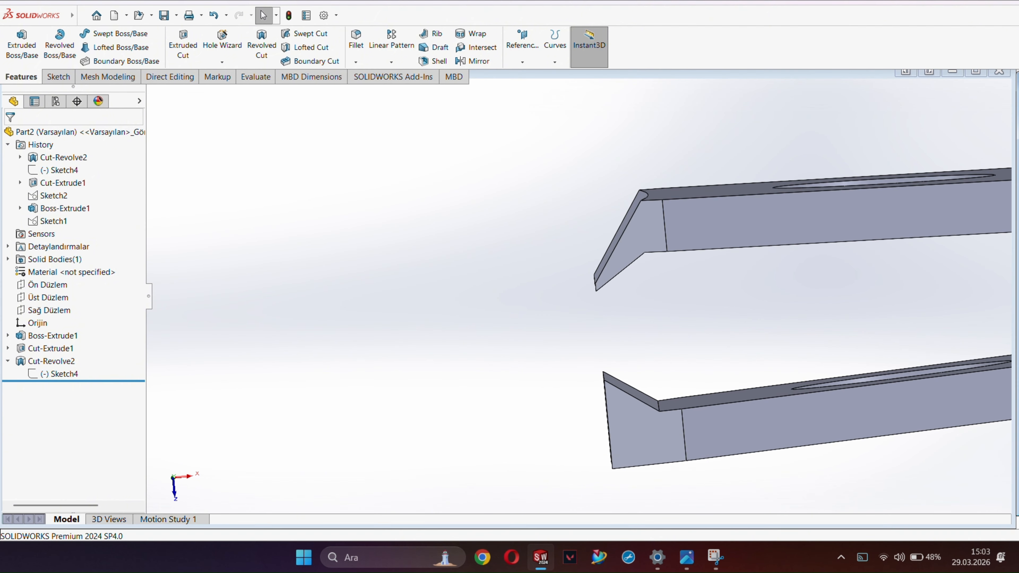
middle_drag(538, 316, 682, 325)
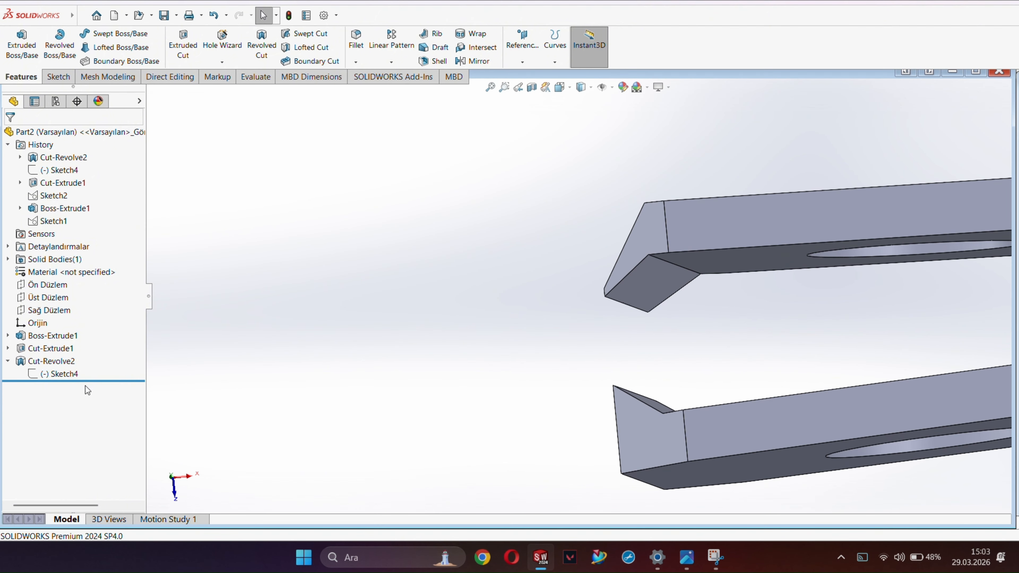
click(44, 373)
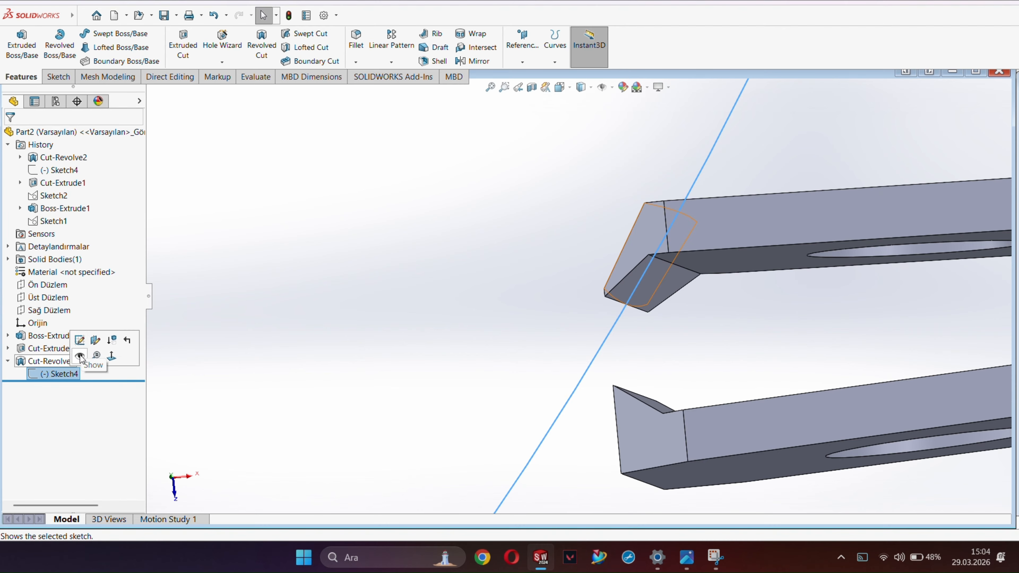
click(80, 356)
scroll(429, 326, up, 12)
click(534, 349)
mouse_move(538, 353)
middle_down()
mouse_move(540, 383)
mouse_move(529, 375)
middle_up()
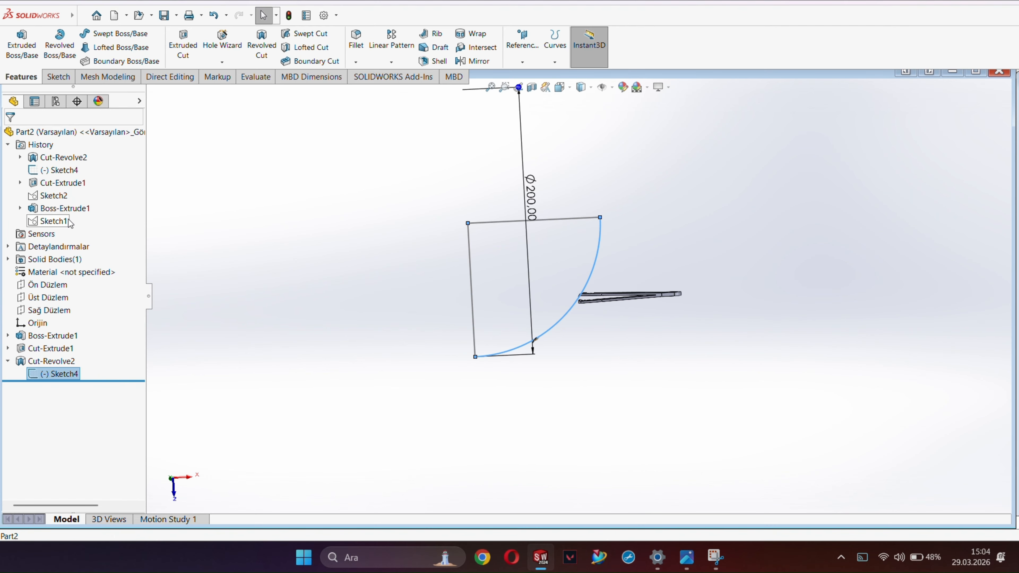
Start a sketch on Üst Düzlem and convert the quarter profile's two straight lines and arc into it.
right_click(41, 295)
click(51, 278)
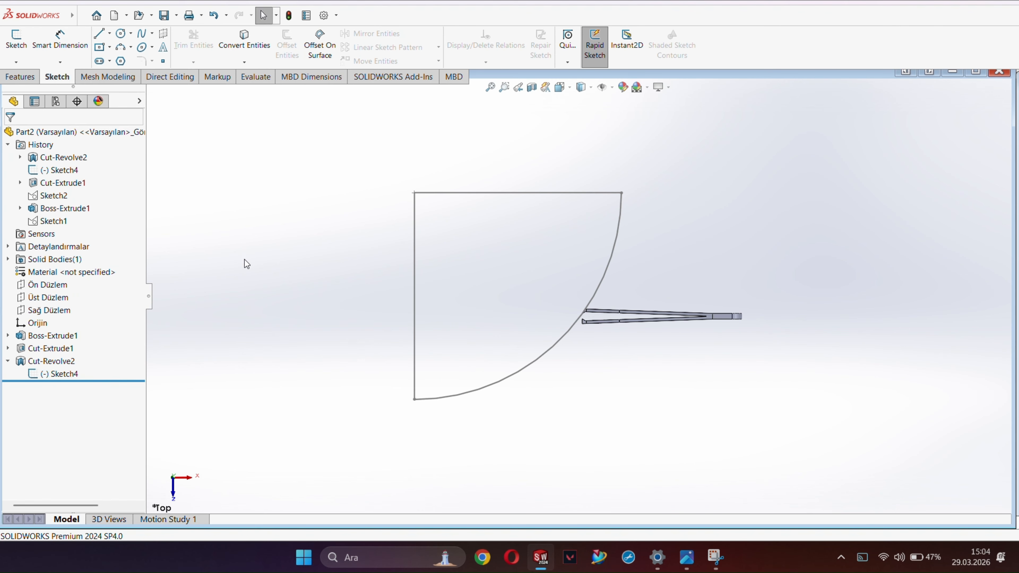
click(15, 41)
click(202, 193)
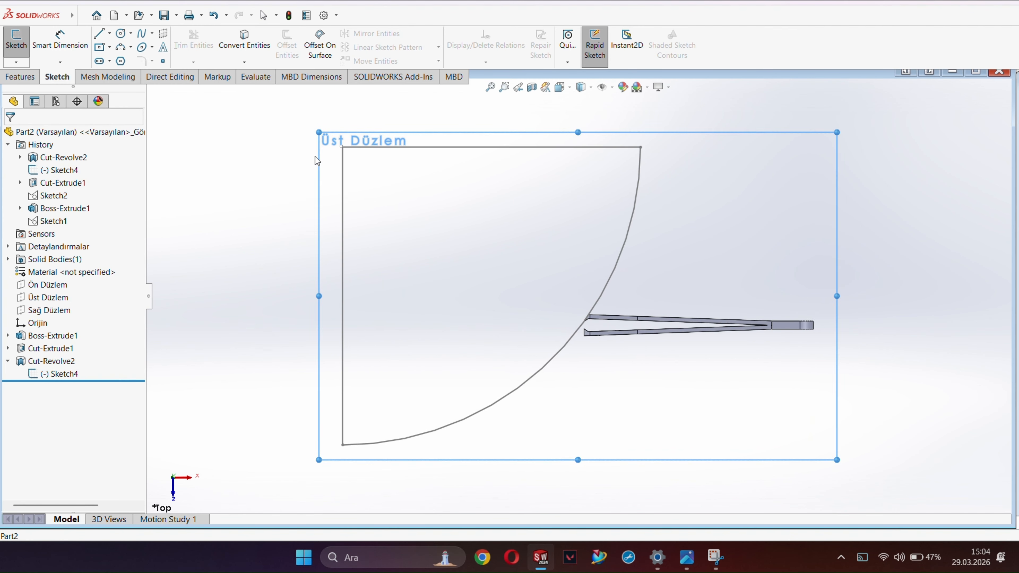
click(244, 40)
click(493, 192)
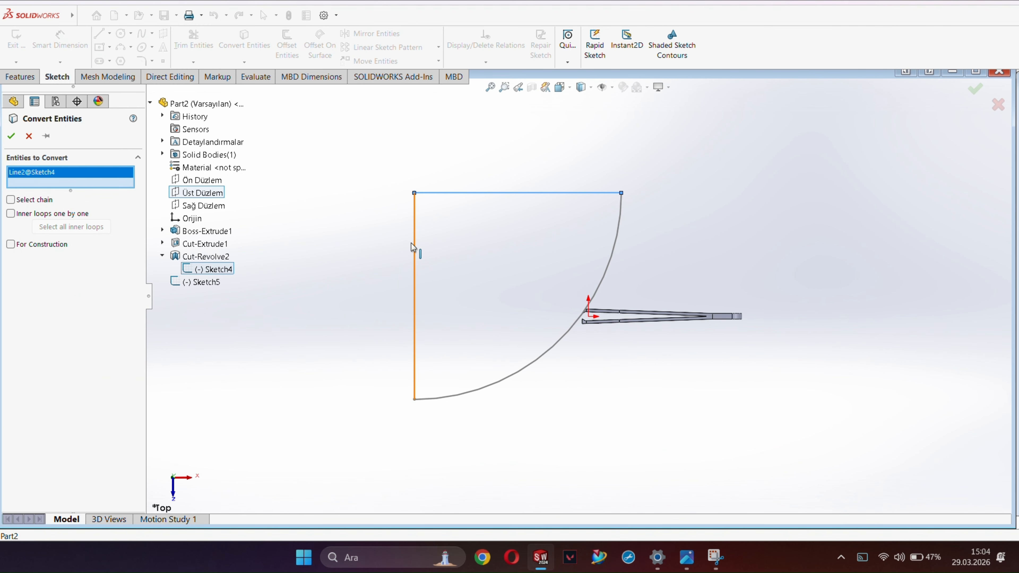
click(415, 246)
click(560, 336)
click(11, 136)
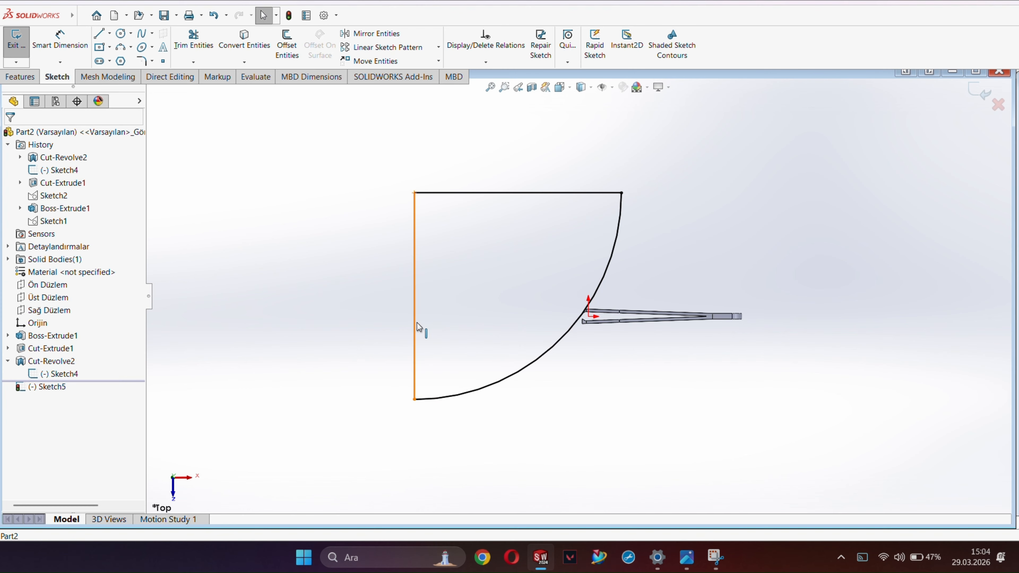
Mirror the converted lines and arc about Ön Düzlem as a copy.
click(376, 33)
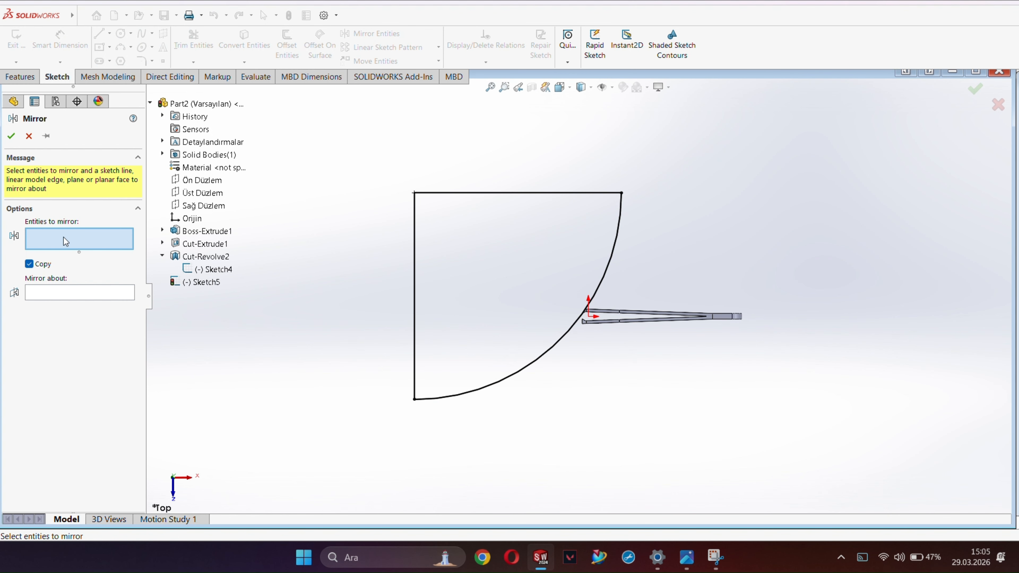
click(497, 193)
click(414, 291)
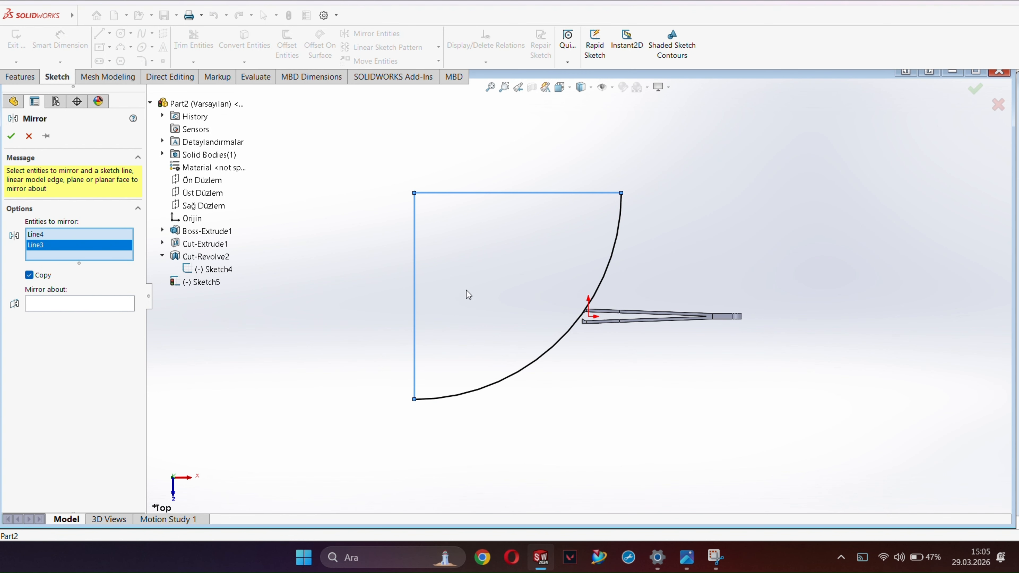
click(558, 347)
click(97, 314)
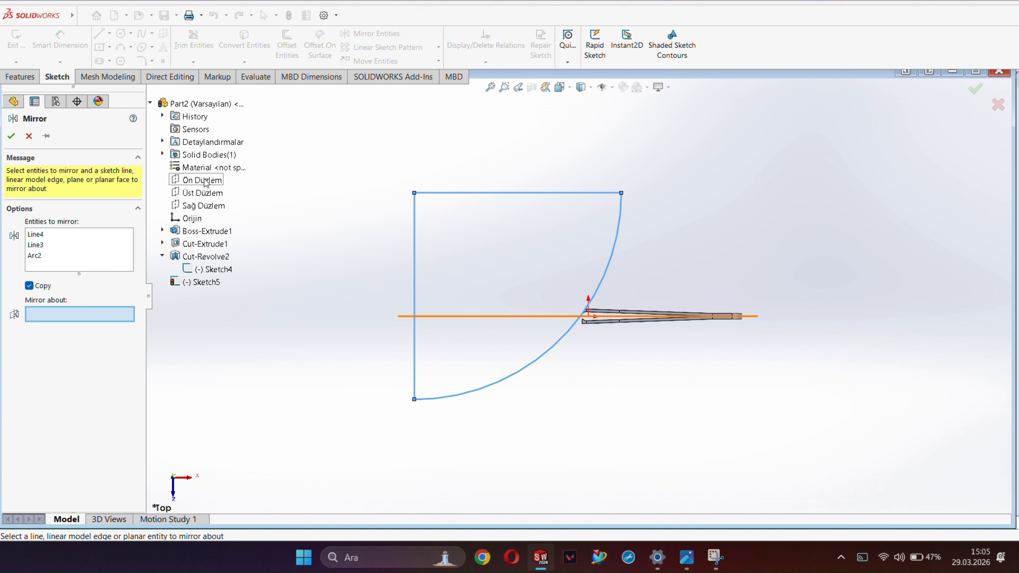
click(201, 180)
click(11, 136)
Trim away the original converted arc and horizontal line, leaving the mirrored quarter sector, and hide the first revolved cut's sketch.
click(193, 43)
drag(692, 258, 496, 180)
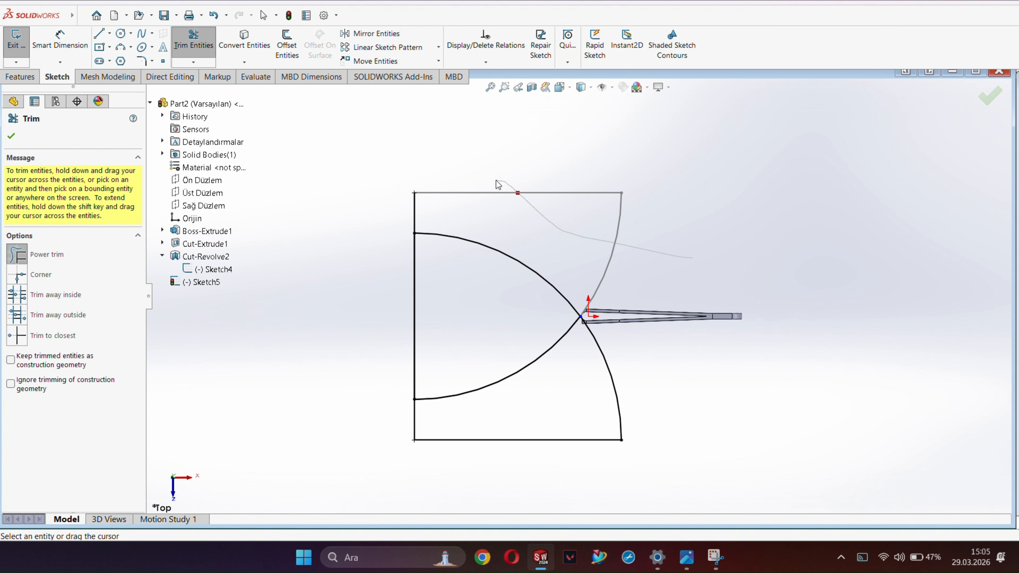
right_click(207, 270)
click(219, 288)
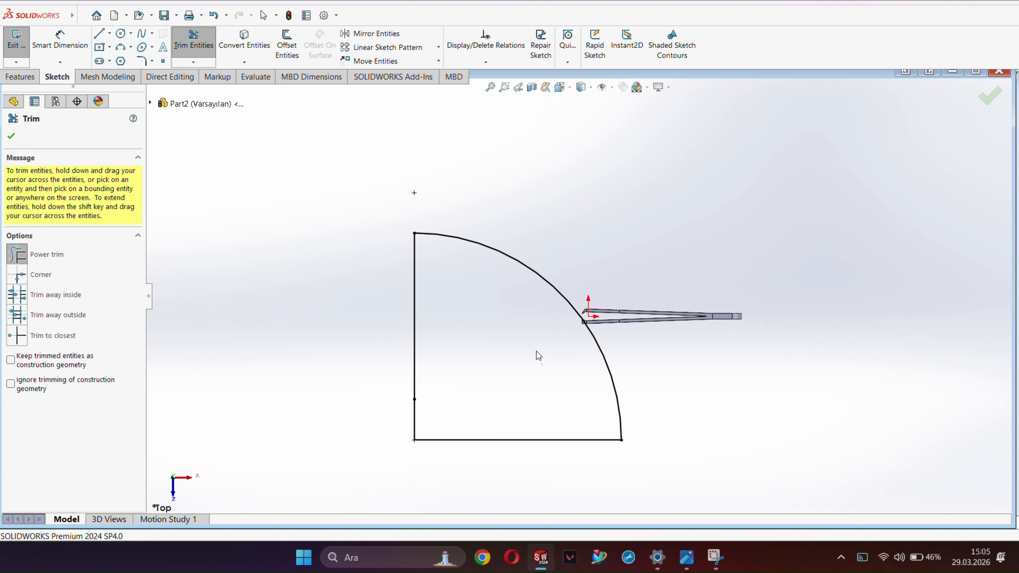
key(Escape)
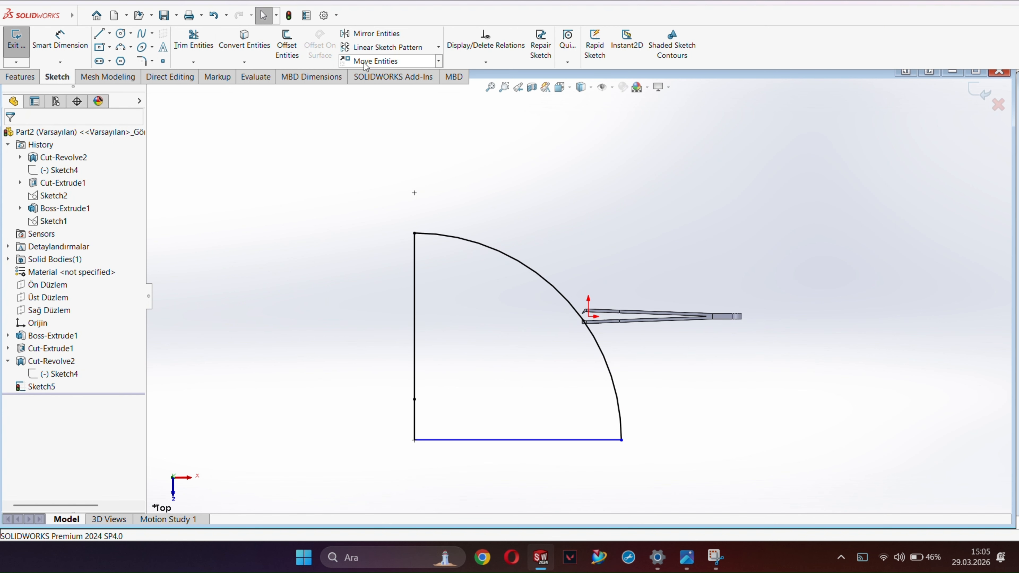
Draw a vertical centerline along the quarter sector's straight side, extending past both of its ends.
click(99, 33)
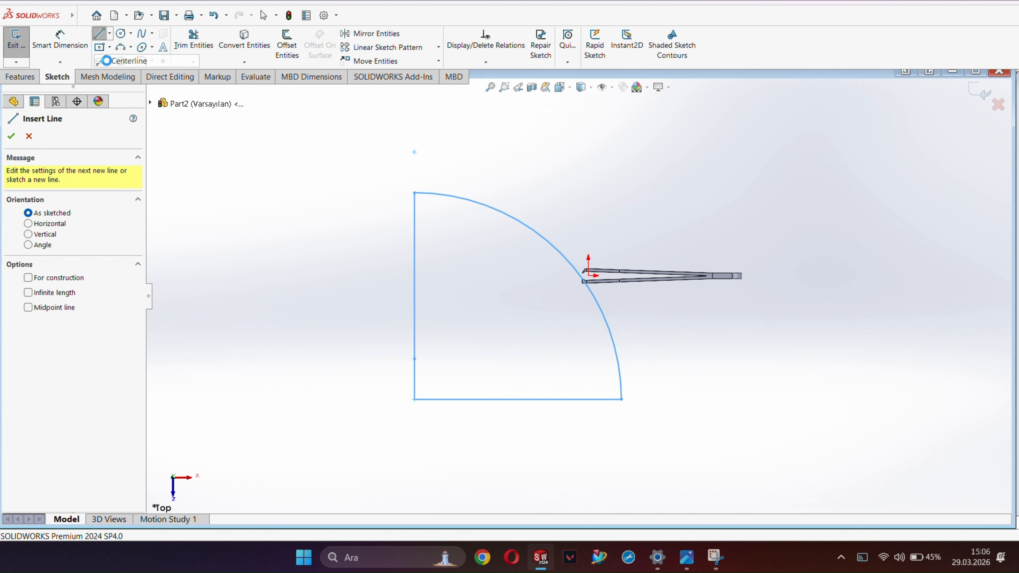
click(413, 422)
click(414, 140)
Revolve-cut the quarter sector 360° about the vertical centerline to shape the second arm's tip.
click(21, 76)
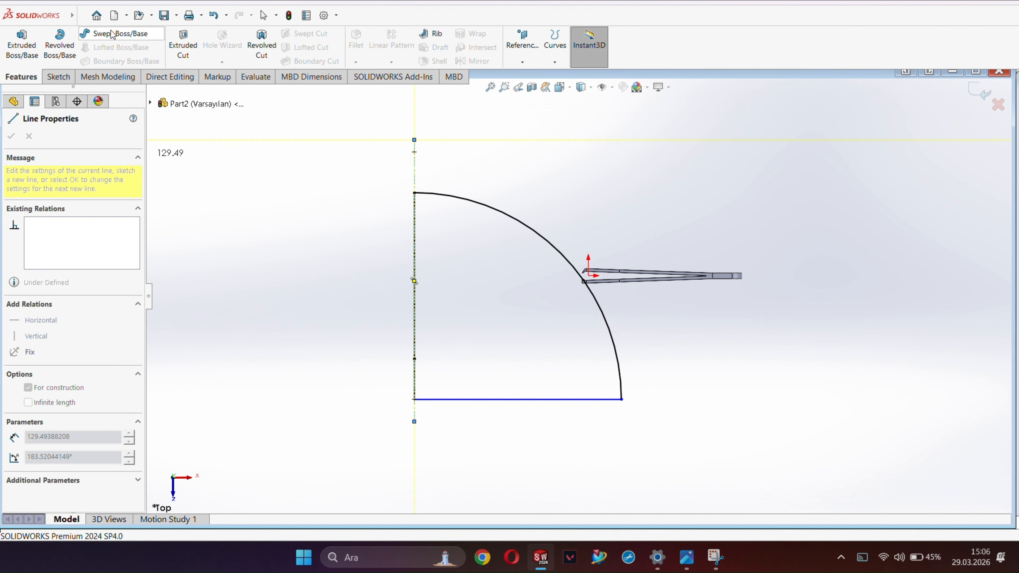
click(269, 44)
click(52, 330)
click(508, 275)
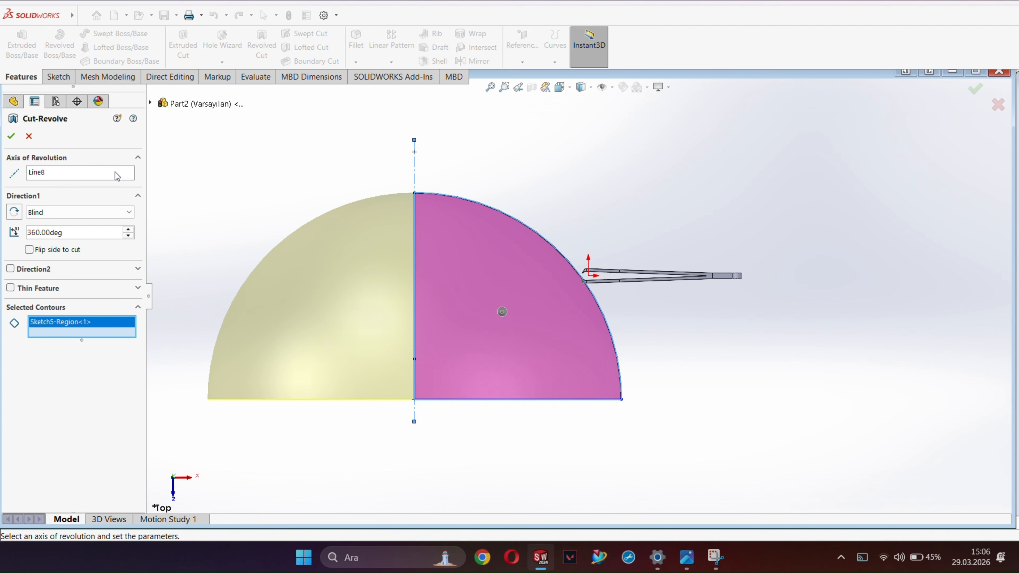
click(11, 136)
click(520, 177)
scroll(593, 283, down, 8)
mouse_move(596, 241)
middle_down()
mouse_move(602, 265)
mouse_move(588, 267)
middle_up()
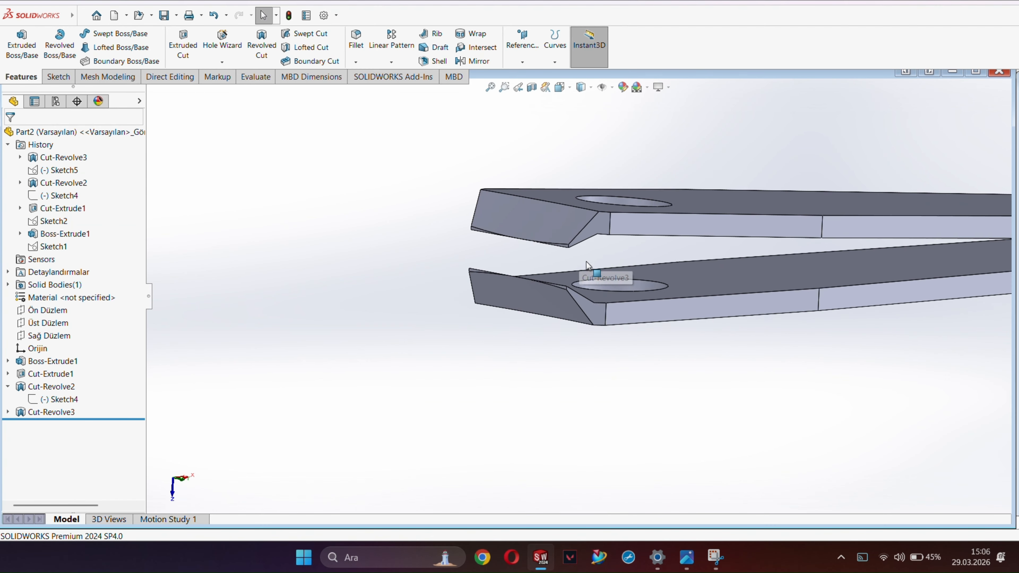
Start a new sketch on Ön Düzlem.
scroll(588, 267, up, 6)
right_click(59, 324)
click(120, 311)
right_click(46, 309)
click(90, 293)
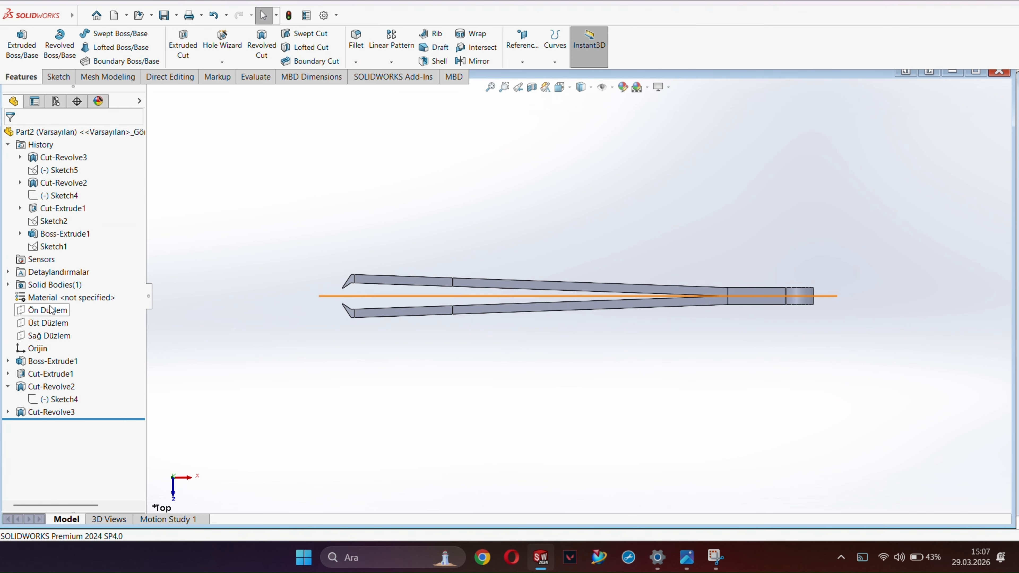
scroll(268, 286, down, 5)
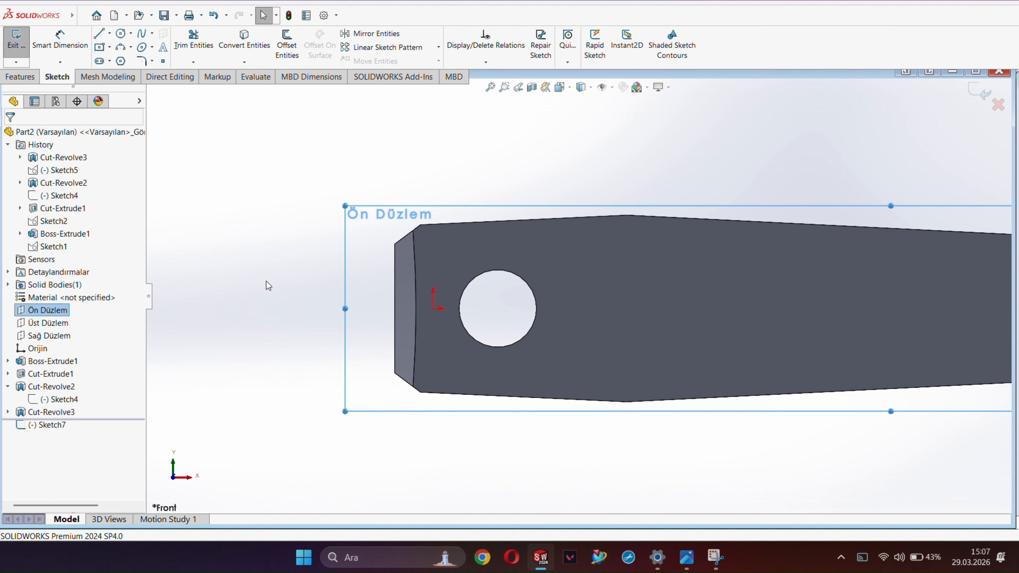
right_click(41, 314)
click(84, 296)
right_click(54, 309)
click(96, 292)
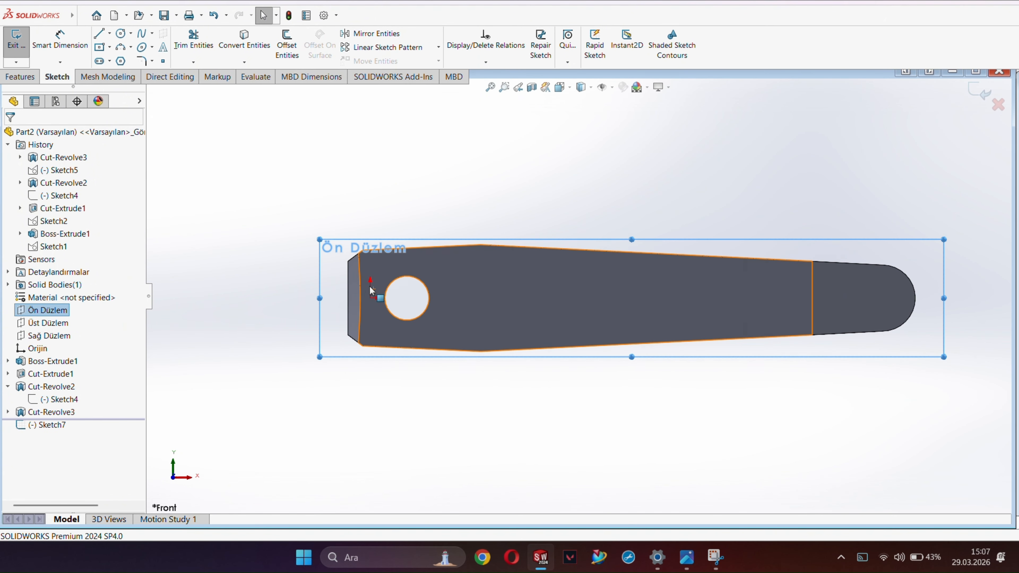
Show the base extrusion's Sketch1 in the model.
scroll(372, 291, down, 5)
click(8, 361)
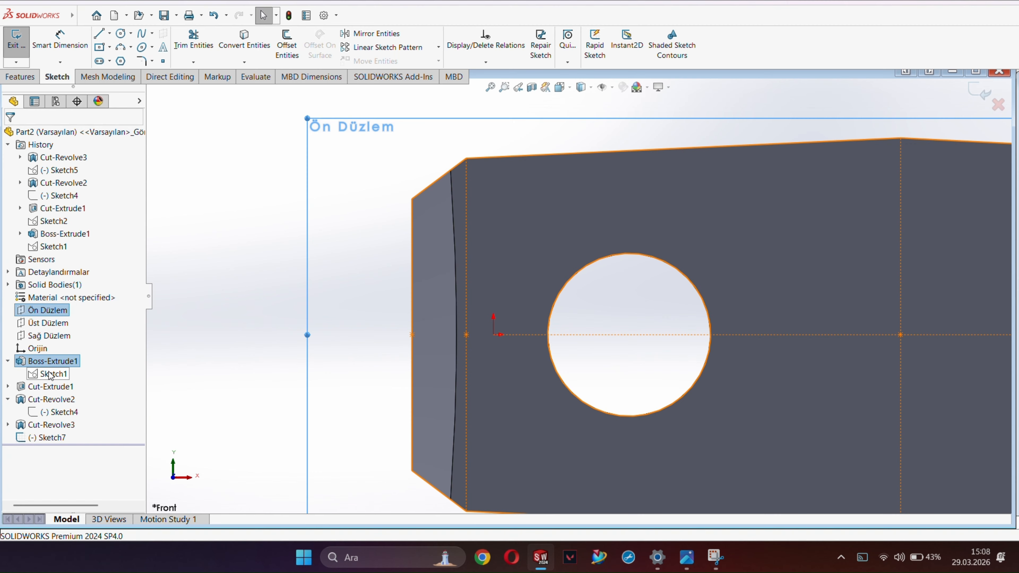
click(52, 374)
click(49, 360)
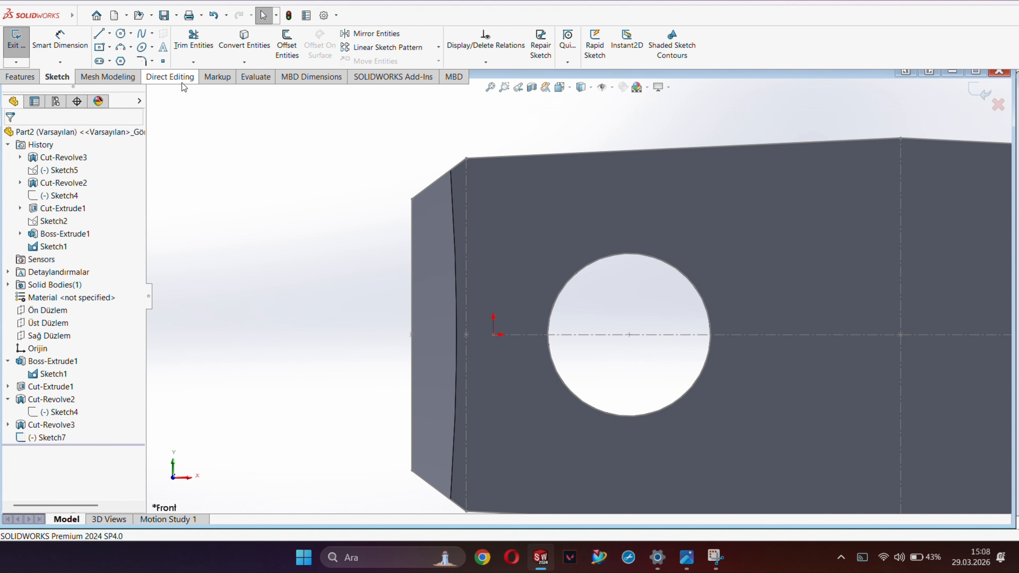
Offset the curved edge at the arm's tip by 1 mm, reversed toward the free end.
click(243, 44)
click(29, 136)
click(287, 48)
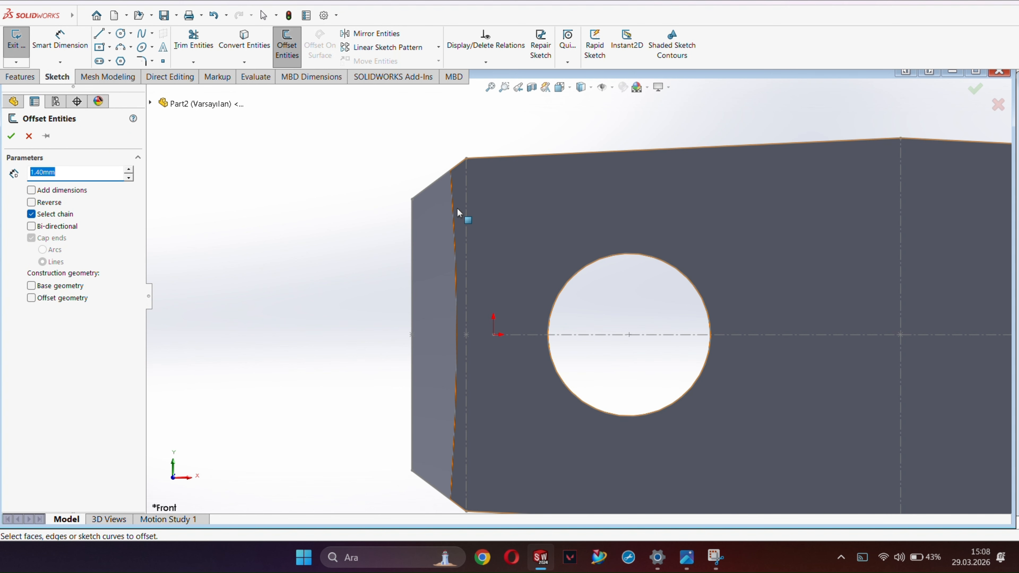
click(454, 220)
click(31, 203)
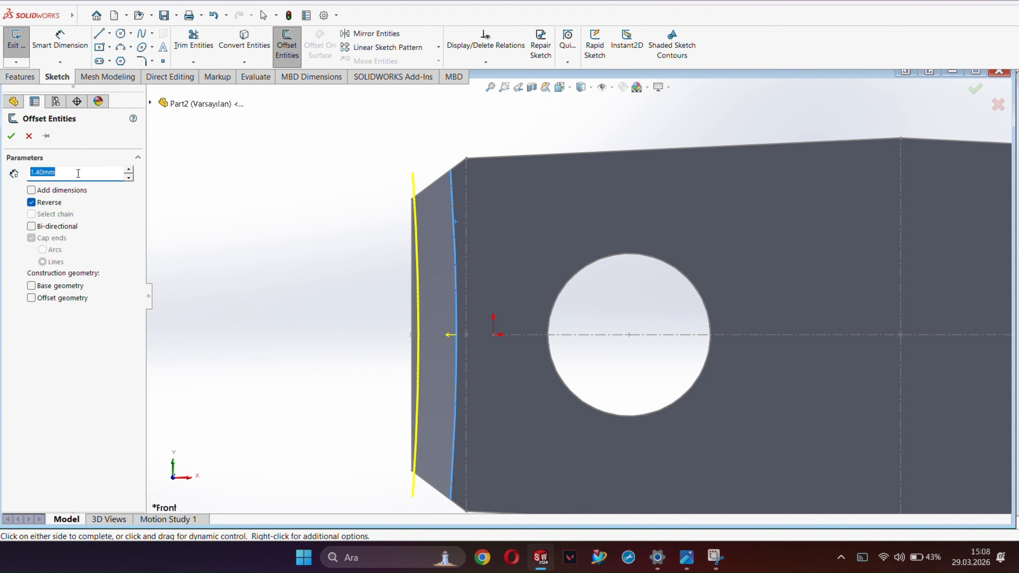
text(1)
key(Return)
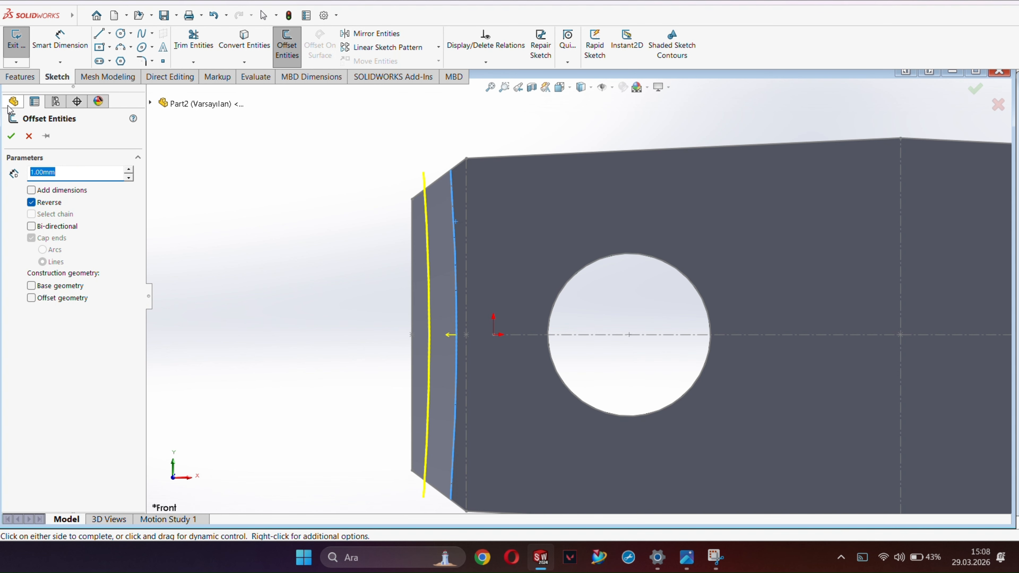
click(353, 263)
Close the offset arc with two lines from its ends that meet at a point beyond the tip.
key(l)
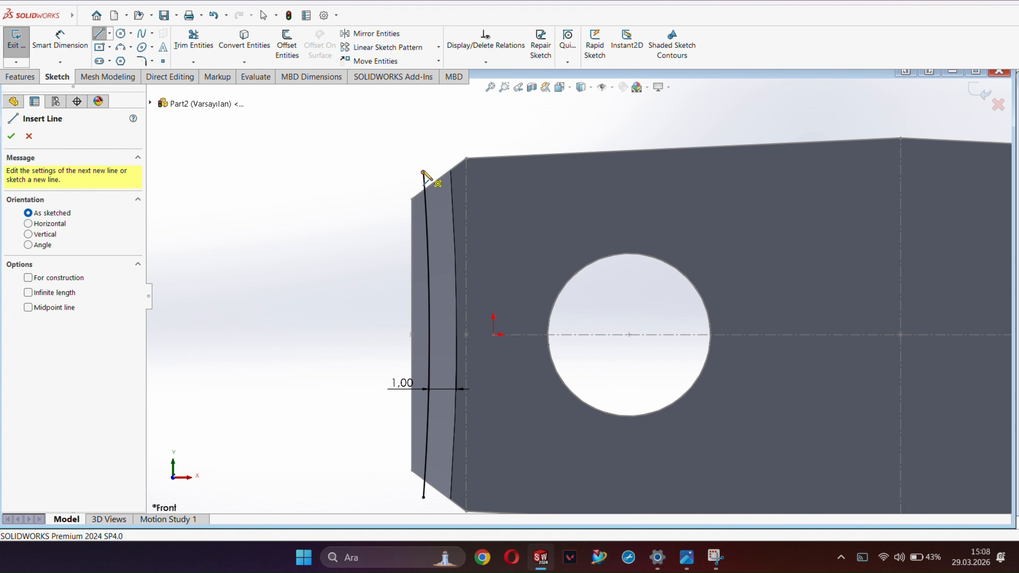
click(423, 172)
key(Escape)
click(424, 172)
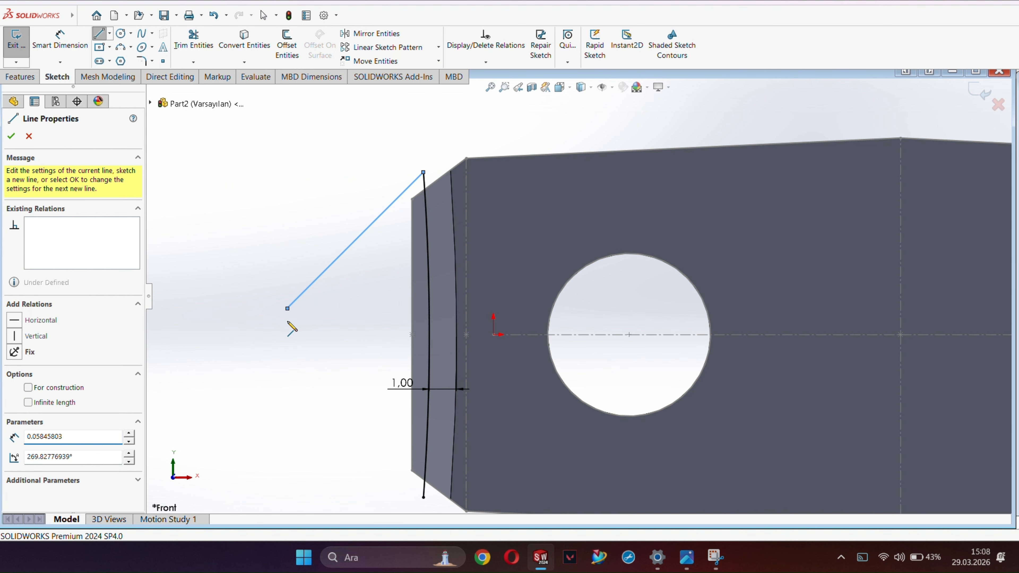
click(287, 309)
click(423, 498)
click(10, 136)
click(10, 136)
Cut-extrude the closed tip profile 10 mm in both directions through the two arms.
click(20, 76)
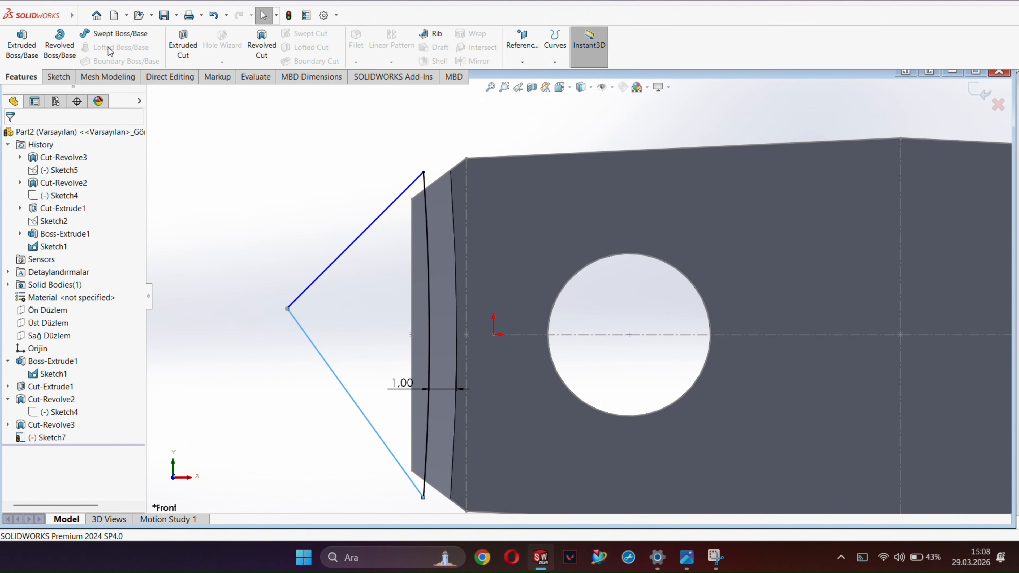
click(183, 45)
key(ctrl+5)
click(45, 332)
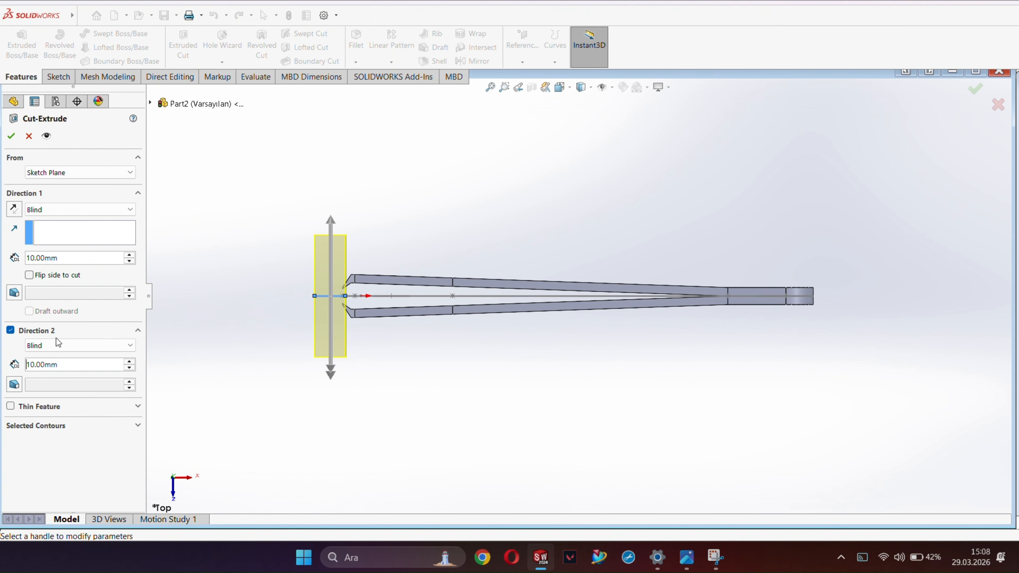
click(9, 136)
scroll(348, 281, down, 7)
middle_drag(449, 285, 380, 349)
scroll(585, 309, up, 3)
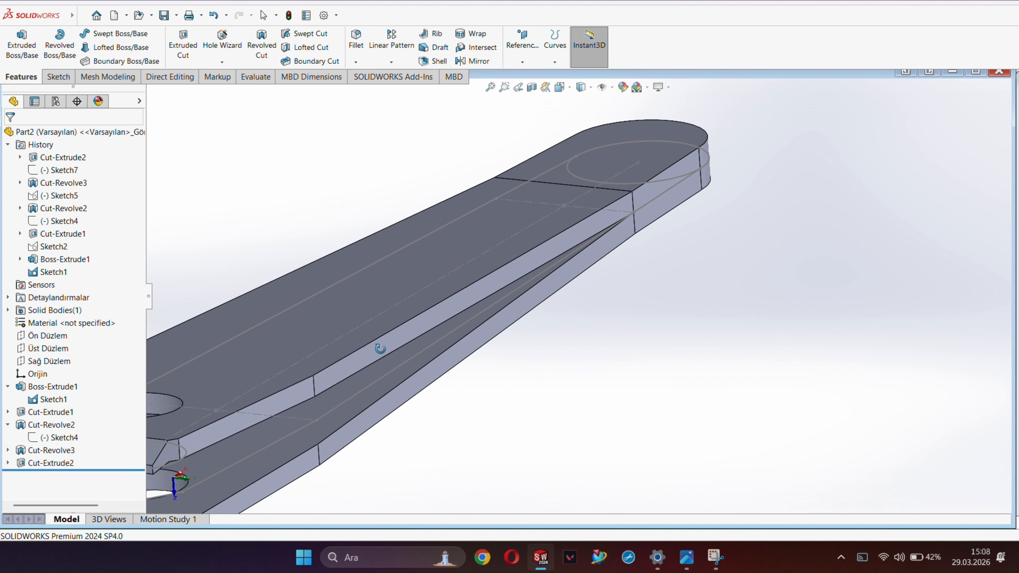
Hide the base extrusion's profile sketch and inspect the trimmed arm tips.
scroll(380, 349, up, 3)
middle_drag(369, 393, 308, 431)
scroll(316, 426, up, 3)
scroll(373, 395, down, 4)
right_click(399, 367)
click(425, 353)
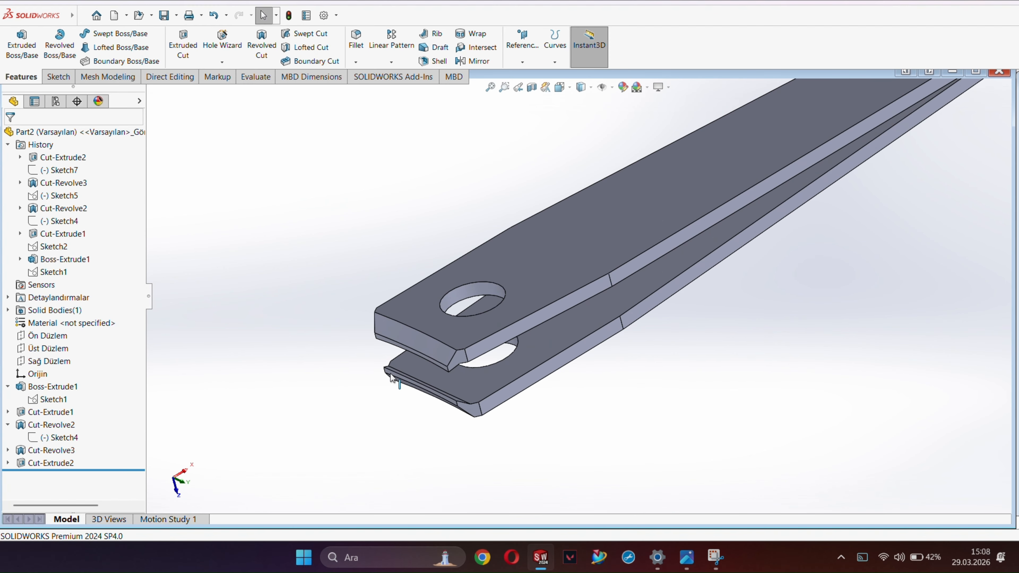
middle_drag(391, 378, 763, 334)
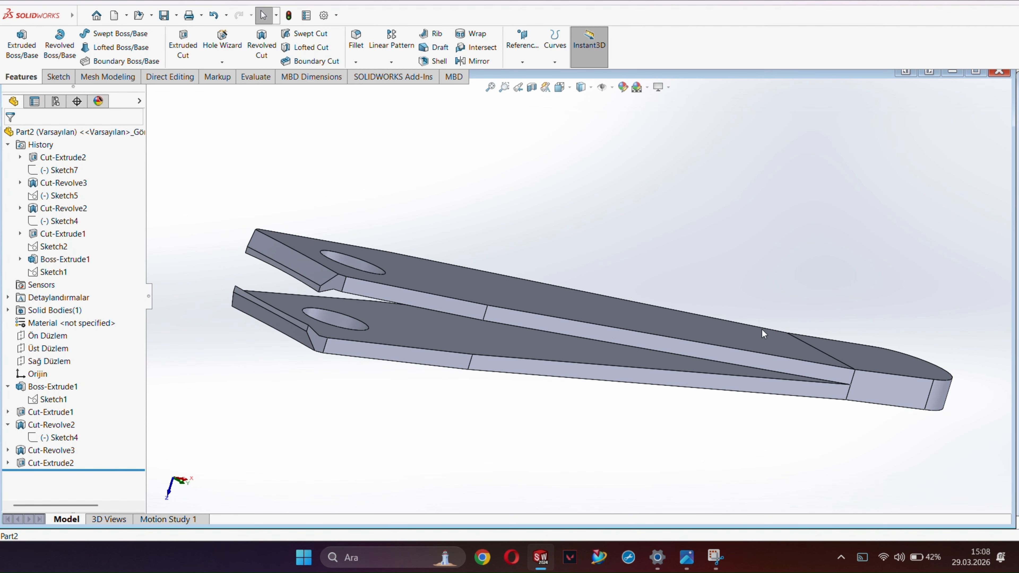
scroll(573, 297, up, 2)
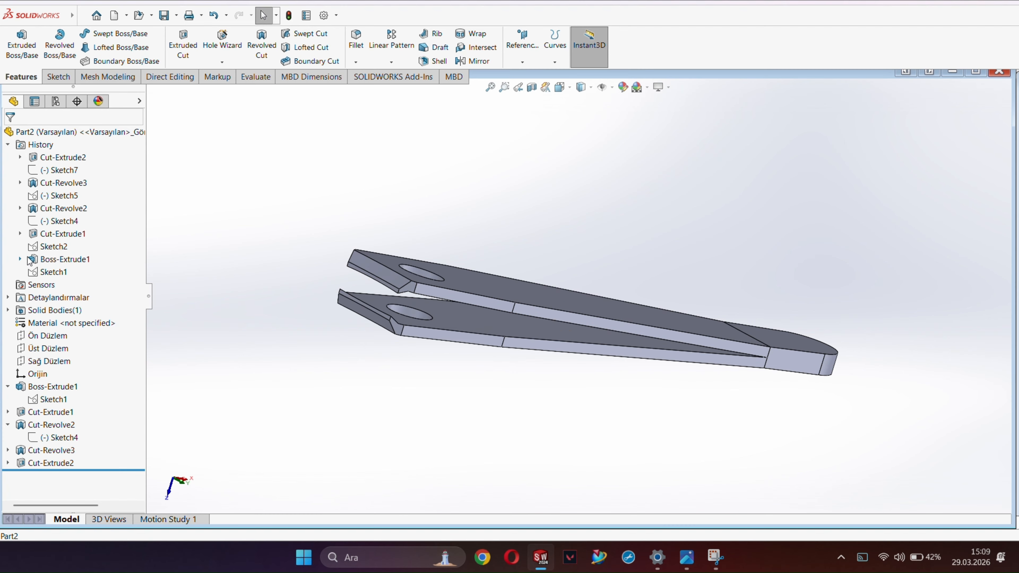
Sketch a 3 mm radius circle on Ön Düzlem, centred on the hole and matching its edge.
right_click(52, 359)
right_click(38, 337)
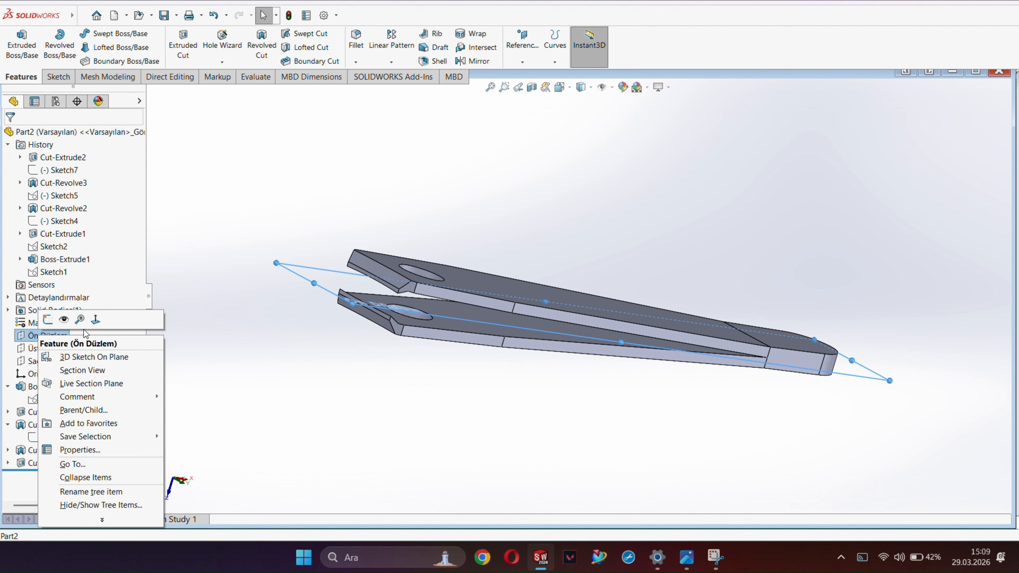
click(95, 319)
click(57, 77)
click(120, 33)
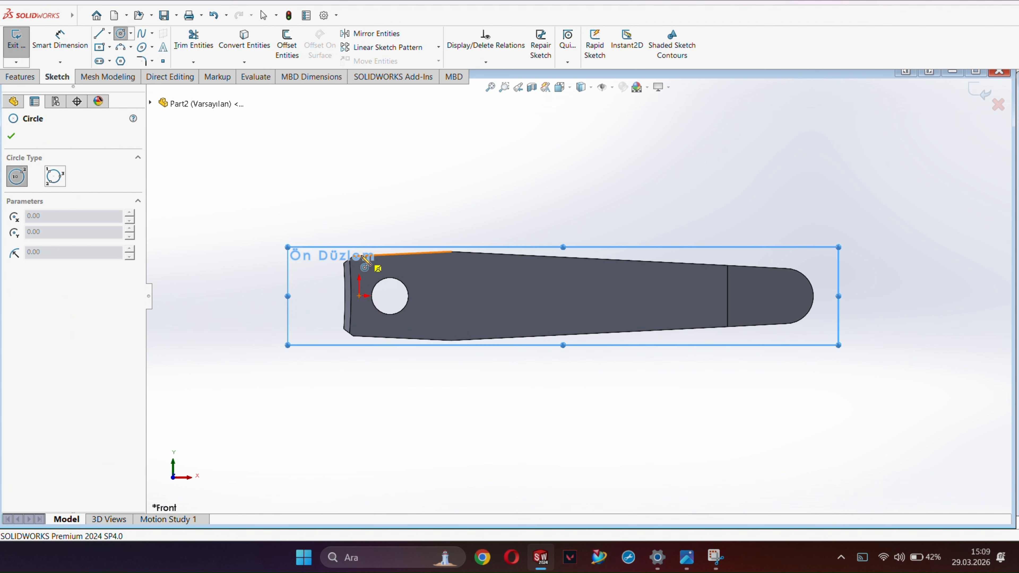
click(389, 296)
click(399, 312)
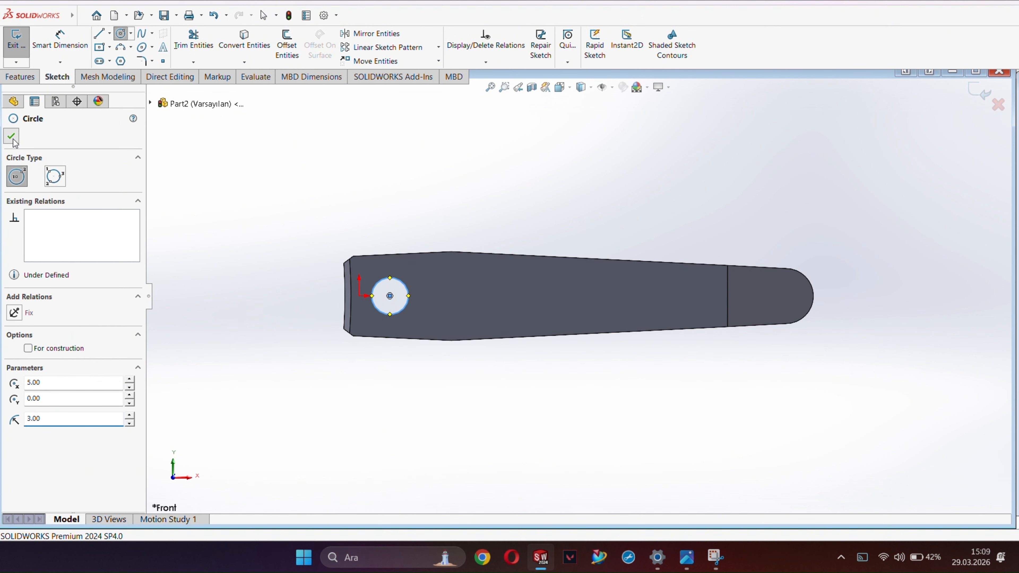
click(11, 137)
Set up a boss extrusion of the circle with a 10 mm blind depth in the first direction.
click(20, 77)
click(22, 47)
middle_drag(405, 237, 416, 132)
scroll(435, 276, down, 3)
middle_drag(489, 265, 485, 215)
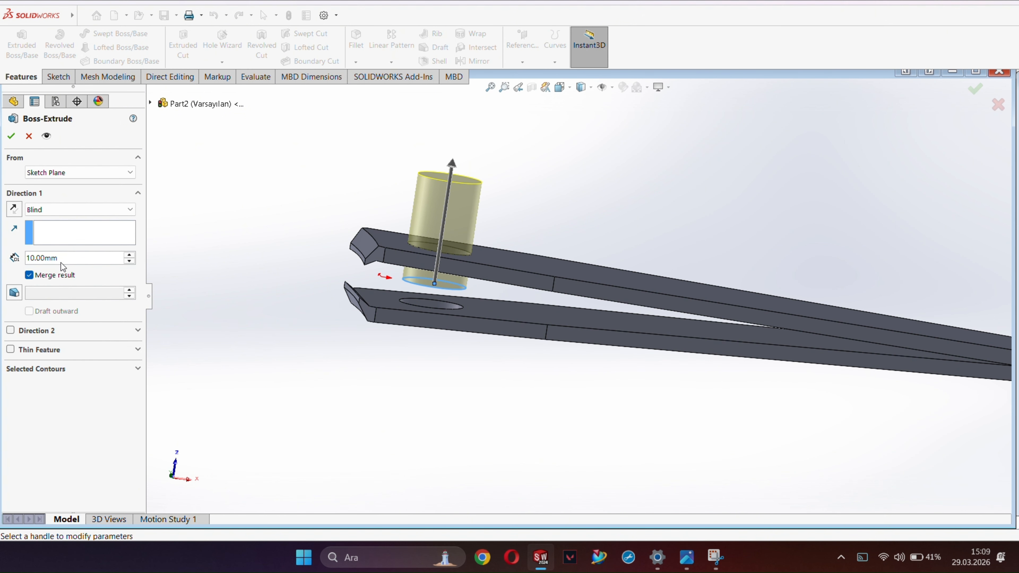
text(8)
key(Return)
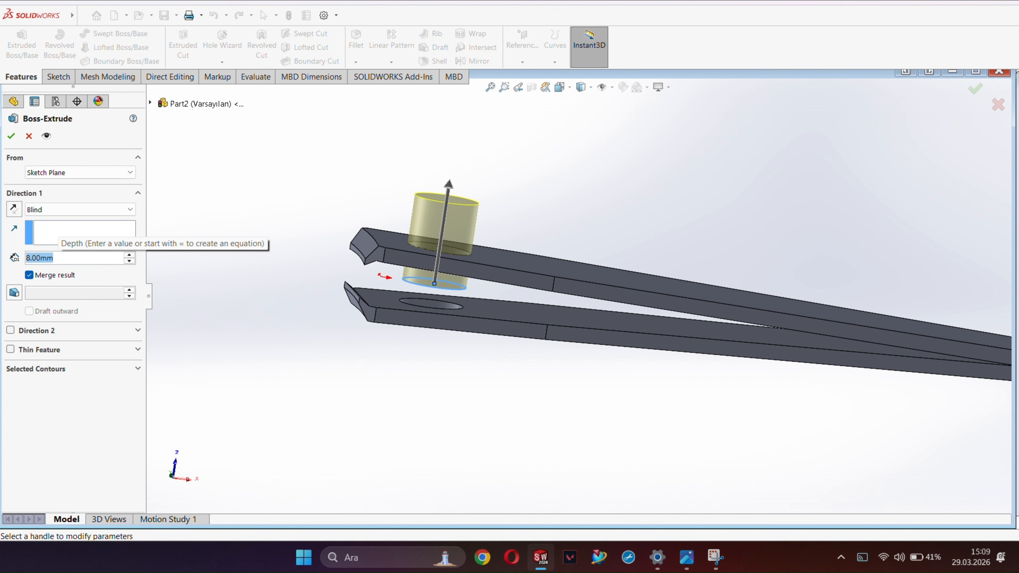
text(10)
key(Return)
Add a second direction of 5 mm to the pin extrusion and finish it.
click(10, 330)
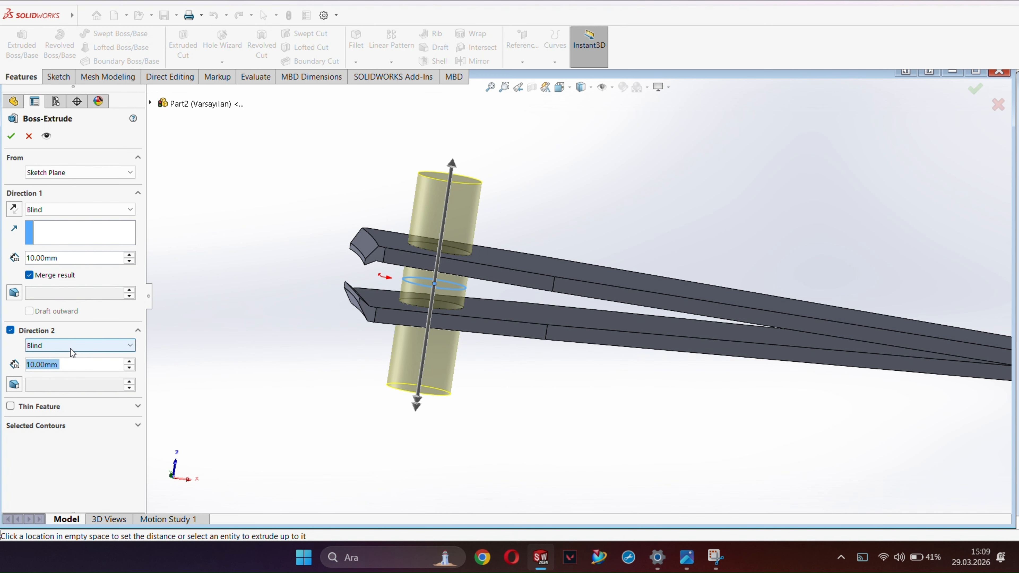
text(5)
key(Return)
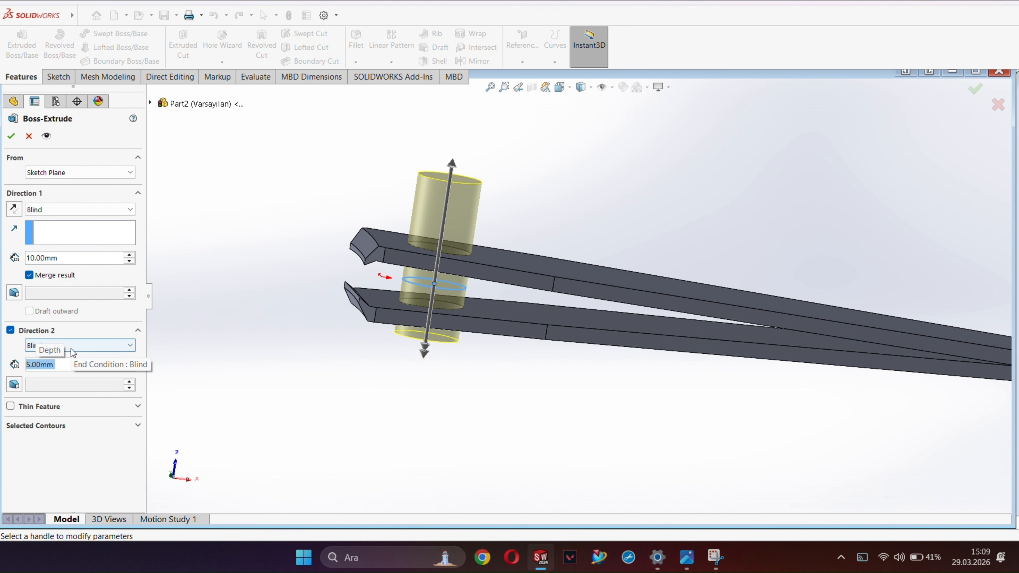
click(13, 141)
Start a sketch on the pin's shorter end face and draw a concentric circle with a radius of about 4.75 mm.
middle_drag(460, 372, 460, 307)
click(459, 303)
click(492, 278)
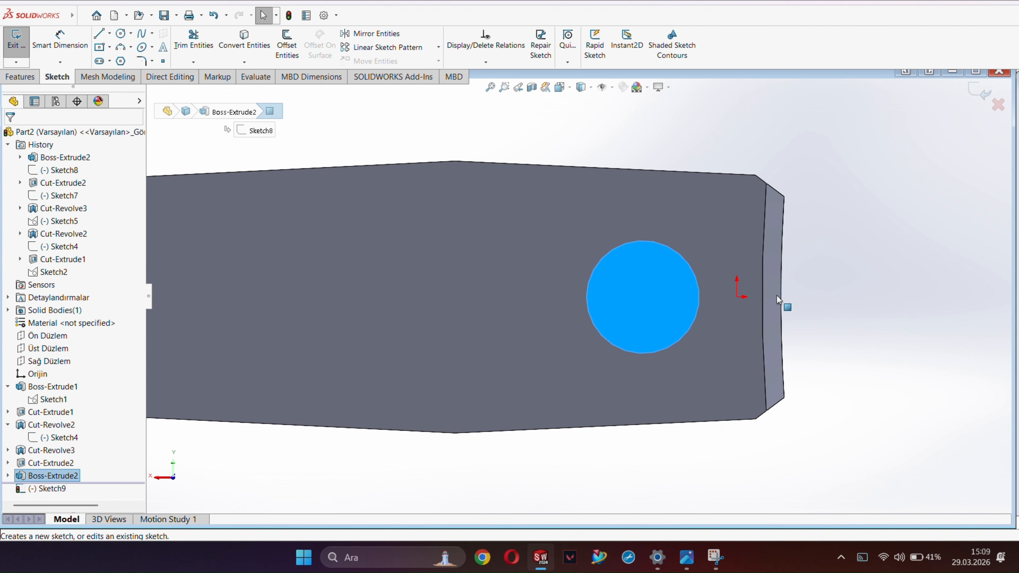
click(121, 34)
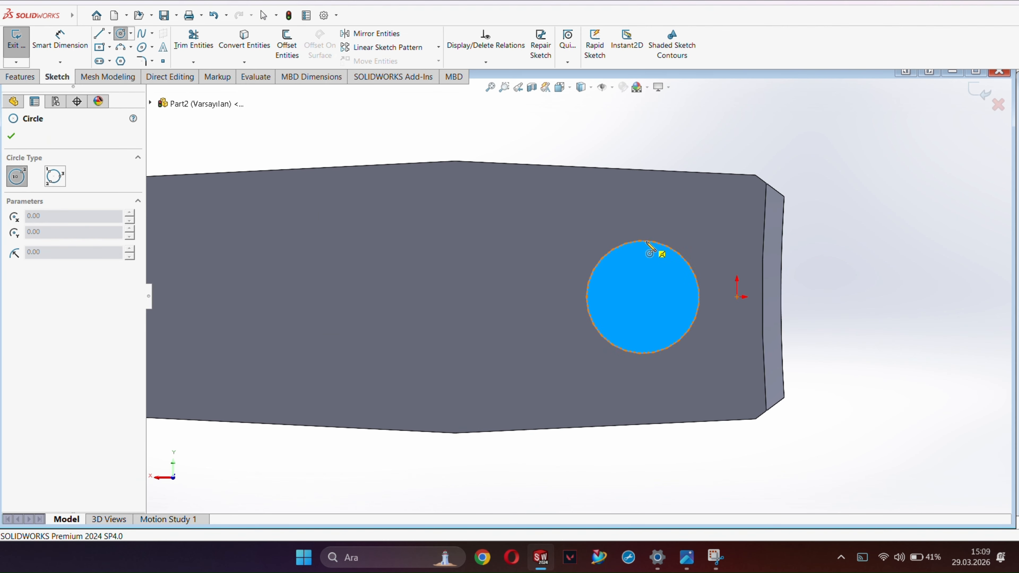
click(643, 296)
click(732, 296)
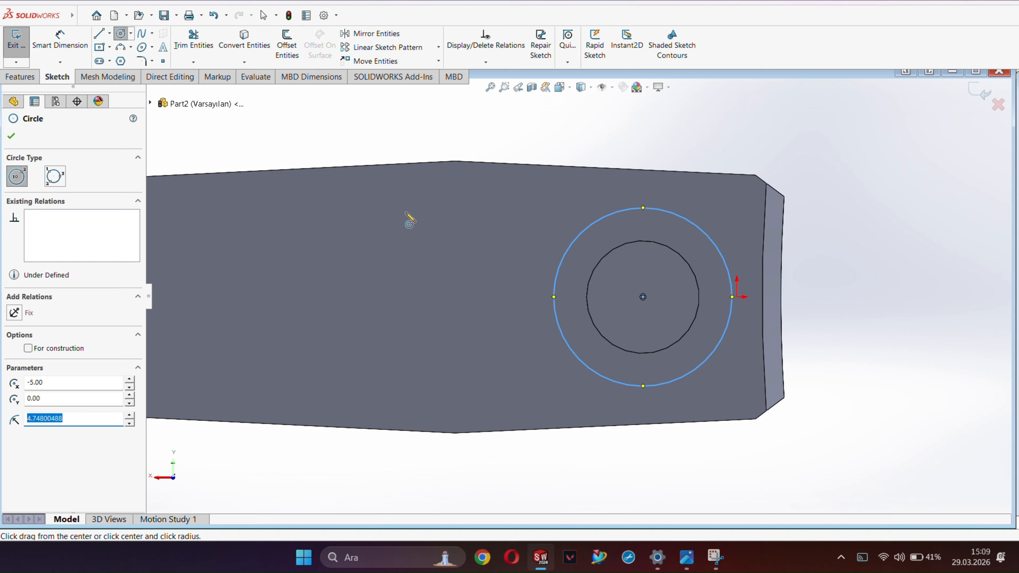
Dimension the concentric circle to a 10 mm diameter.
click(61, 36)
click(642, 208)
click(641, 190)
text(10)
key(Return)
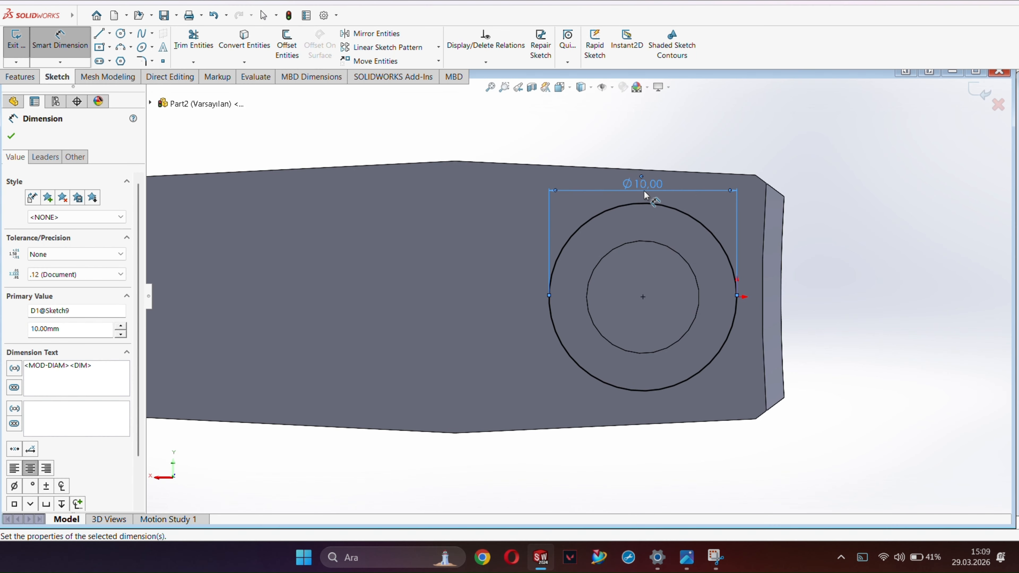
click(11, 136)
Extrude the 10 mm circle in the reversed direction up to the adjacent arm to form the pin's head.
click(20, 76)
click(21, 44)
middle_drag(584, 227, 742, 209)
click(13, 209)
click(80, 209)
click(66, 242)
click(13, 137)
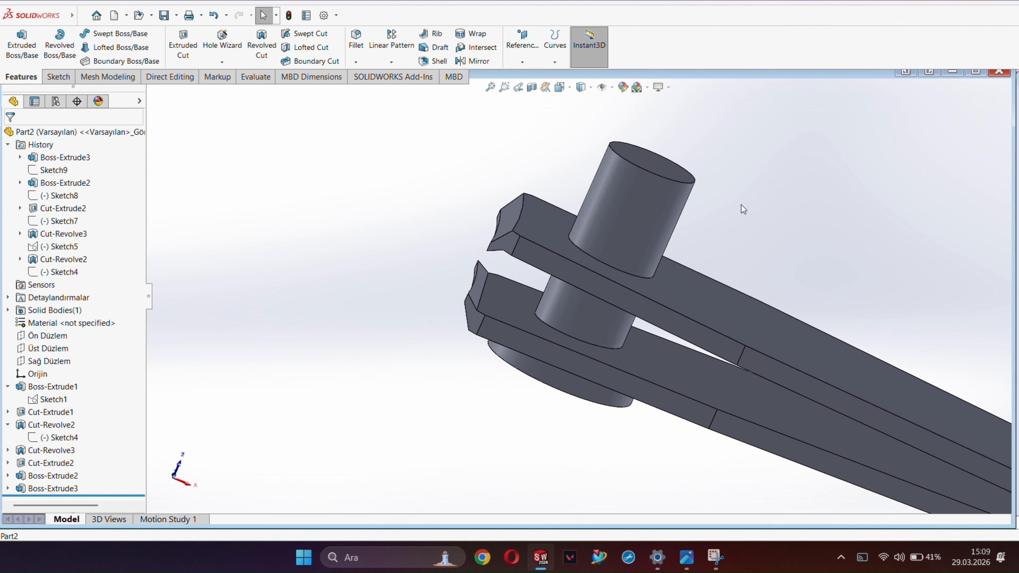
Start a sketch on Üst Düzlem and draw a circle of about 0.96 mm radius on the pin's longer protruding end.
right_click(45, 347)
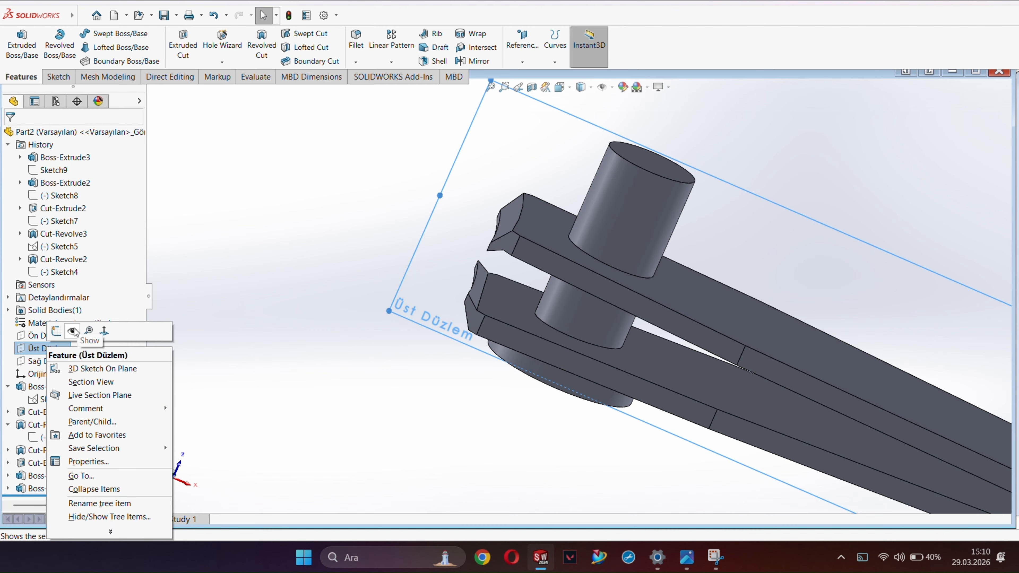
click(56, 330)
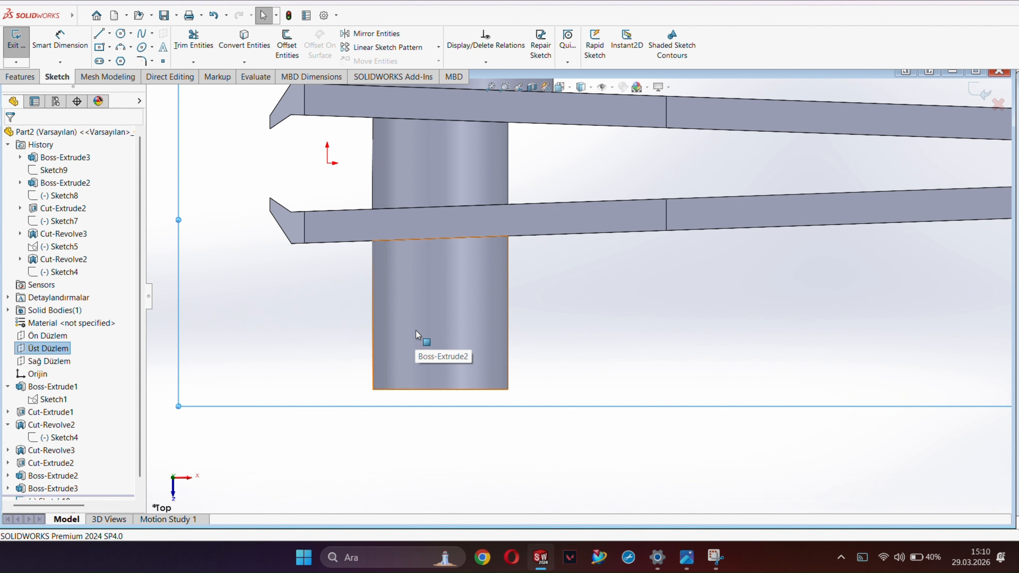
click(121, 36)
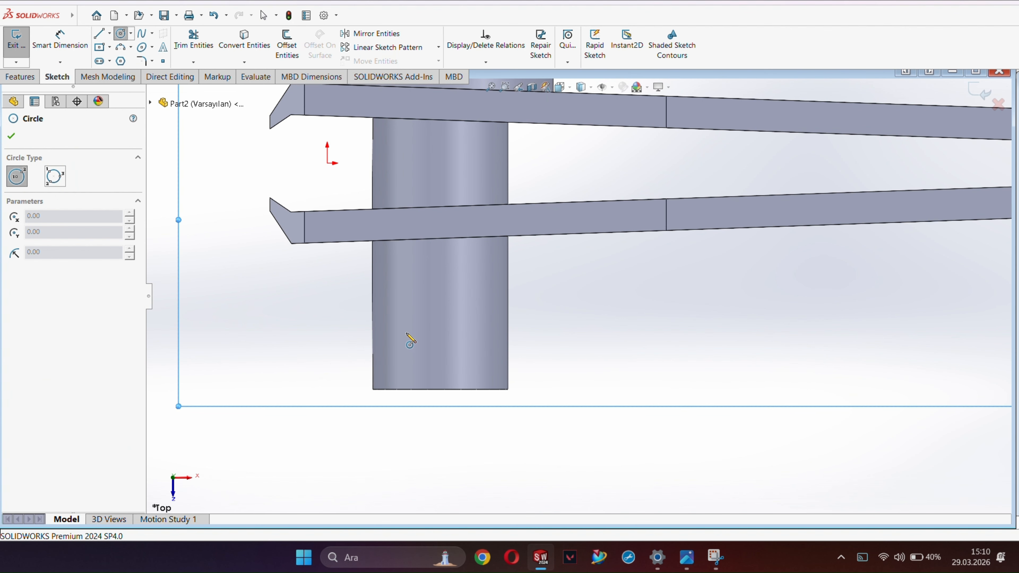
drag(409, 333, 419, 352)
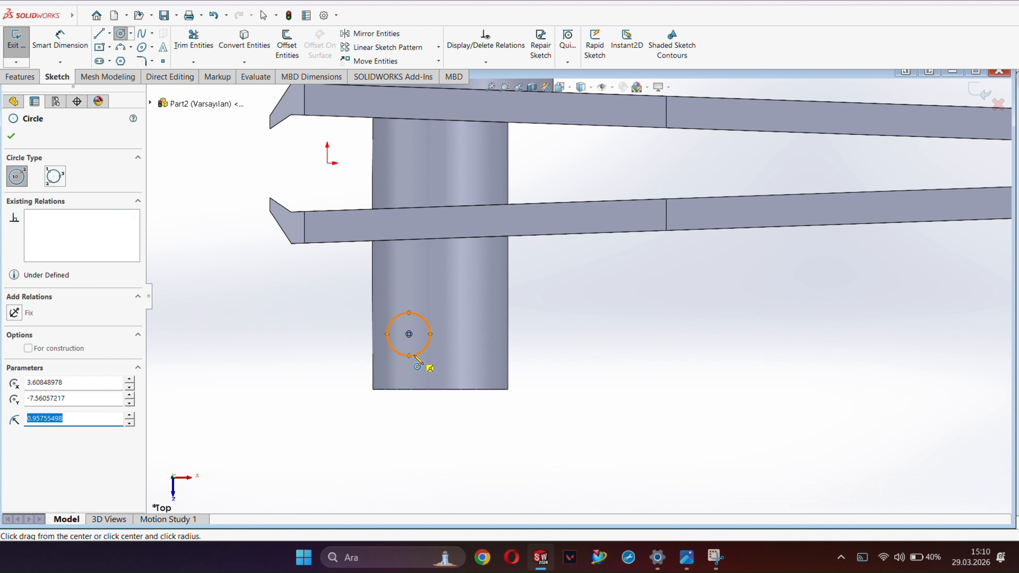
Dimension the circle to a 2 mm diameter, placing its centre 2 mm from the pin's side edge and 2.5 mm from its end.
click(69, 49)
click(423, 317)
click(430, 314)
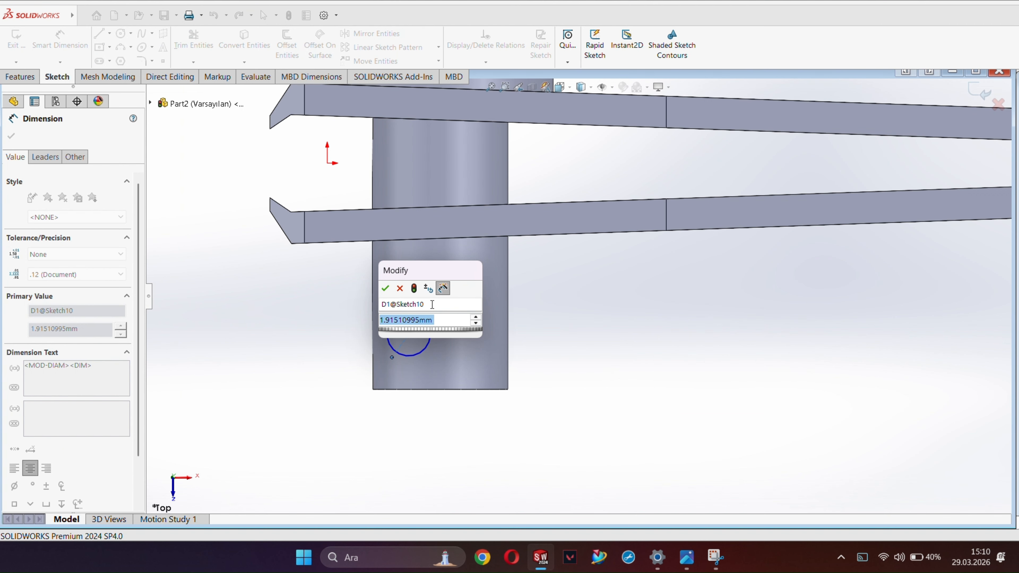
text(2)
key(Return)
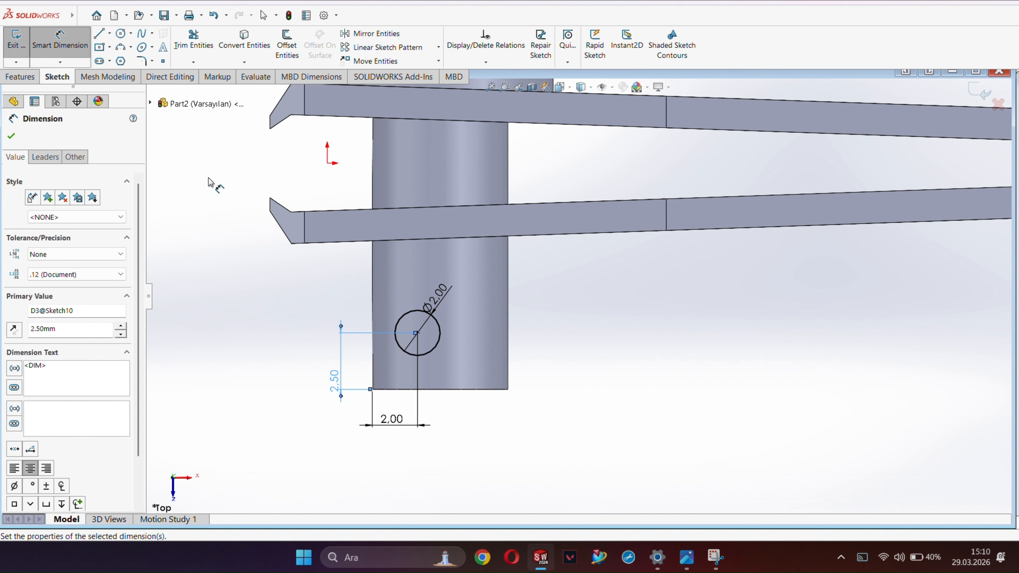
Draw two slanted lines tangent to opposite sides of the circle, both extending past the pin's side edge.
click(121, 34)
click(99, 33)
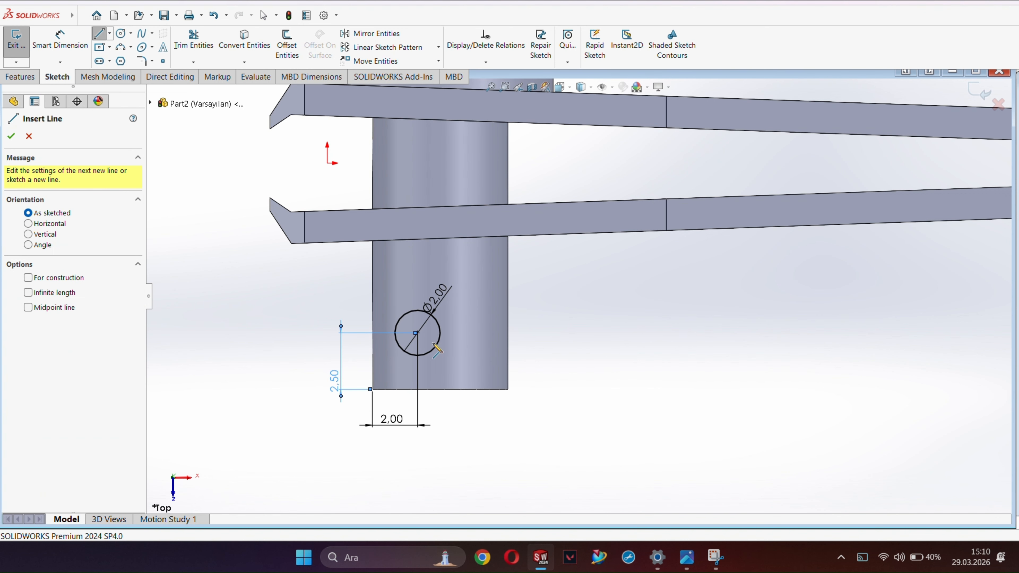
click(430, 353)
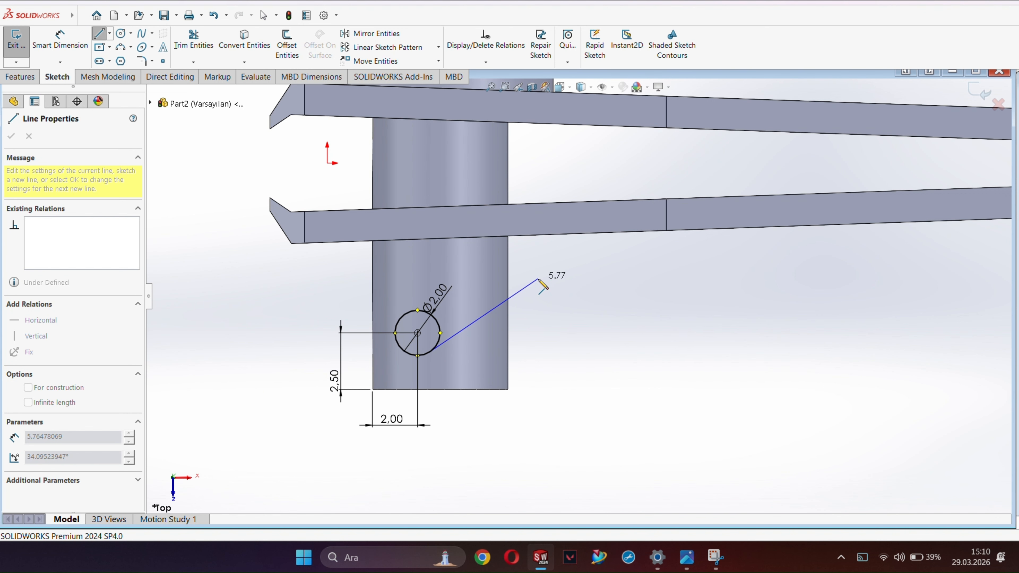
click(540, 300)
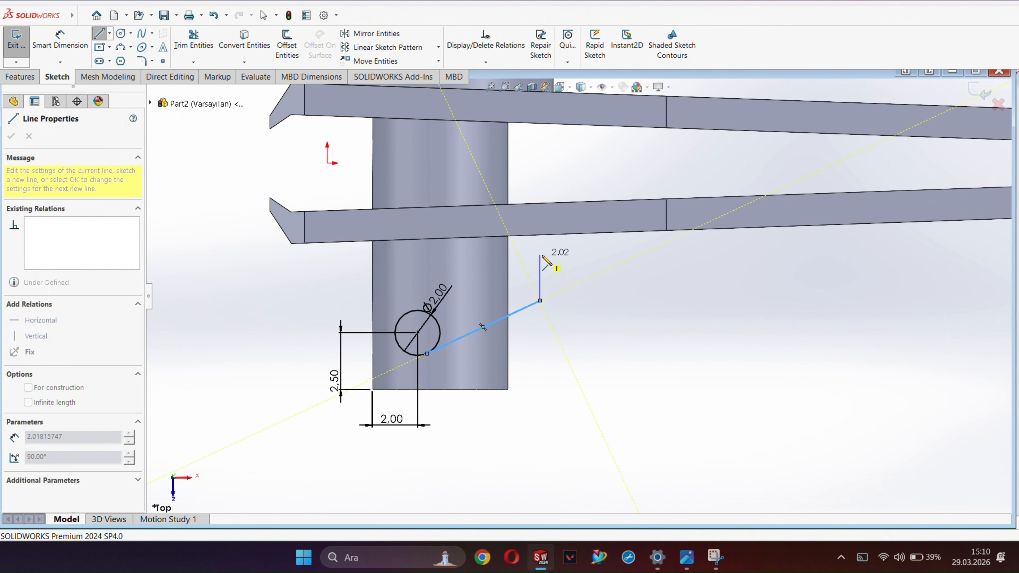
key(Escape)
click(83, 16)
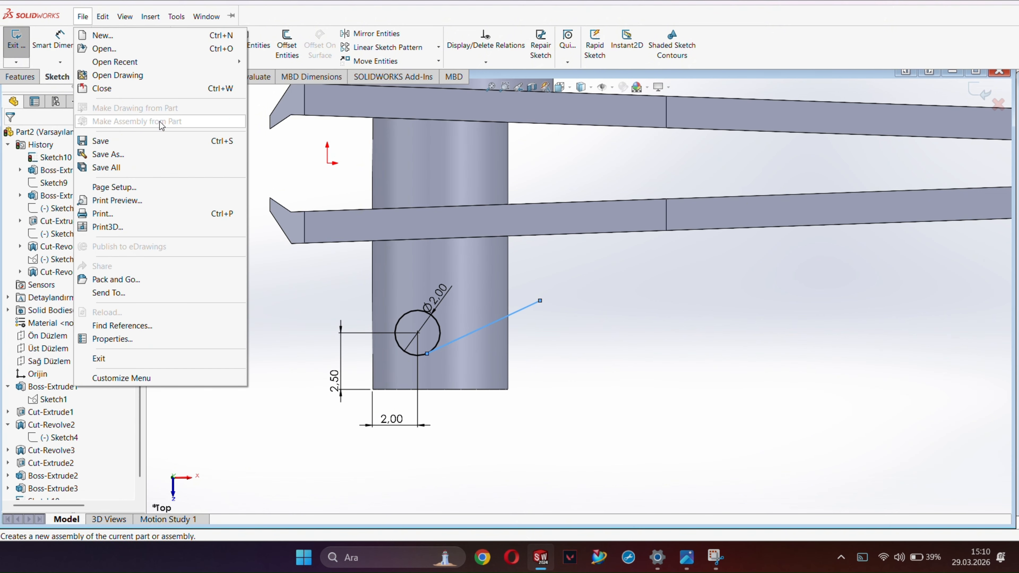
key(Escape)
click(99, 32)
click(417, 311)
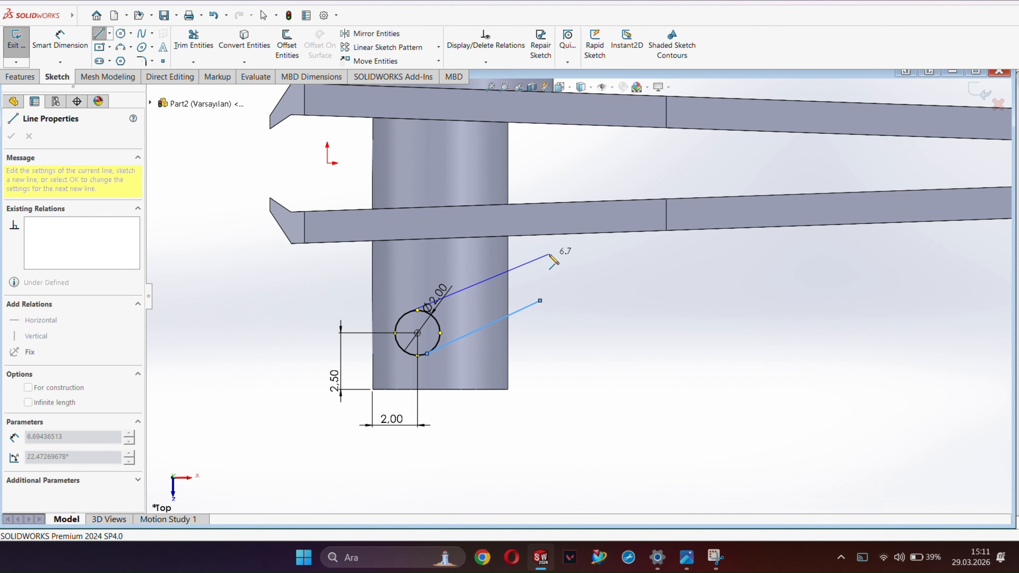
click(540, 256)
key(Escape)
Dimension the angle between the two slanted lines.
key(d)
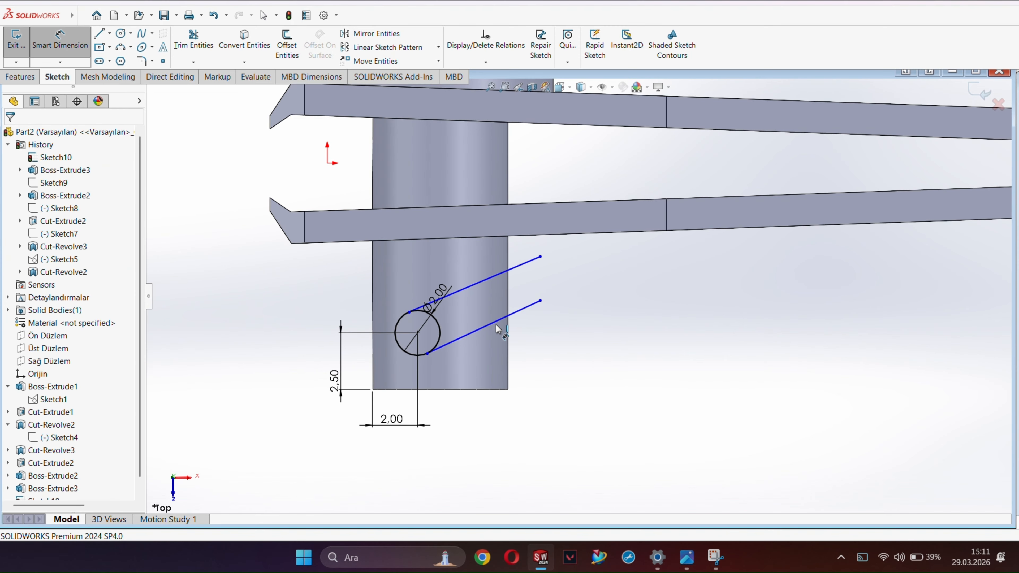
click(495, 322)
click(489, 277)
click(632, 241)
key(Return)
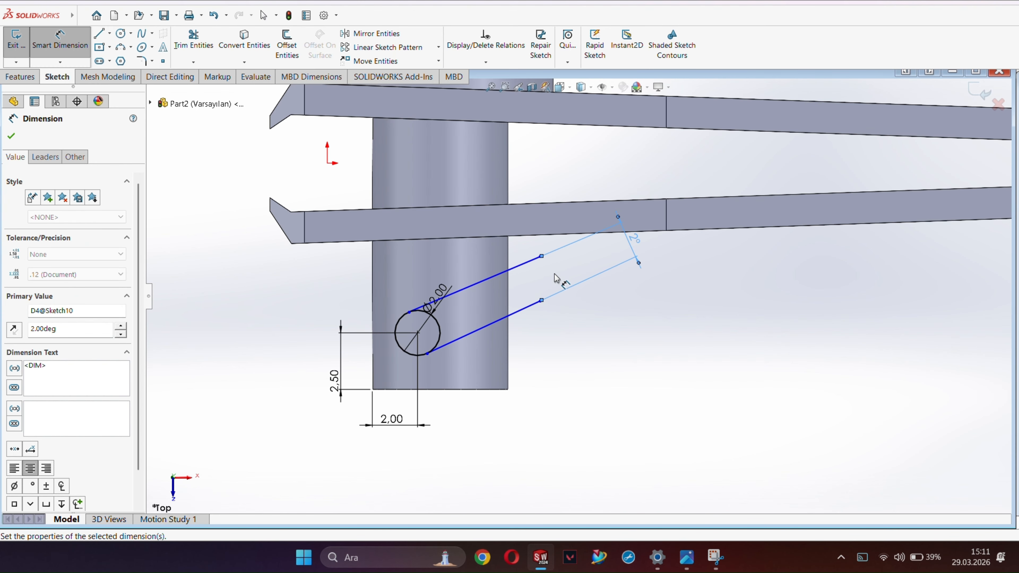
Make the two slanted lines parallel and delete the conflicting angle dimension between them.
key(Escape)
click(529, 307)
ctrl+click(515, 267)
click(62, 390)
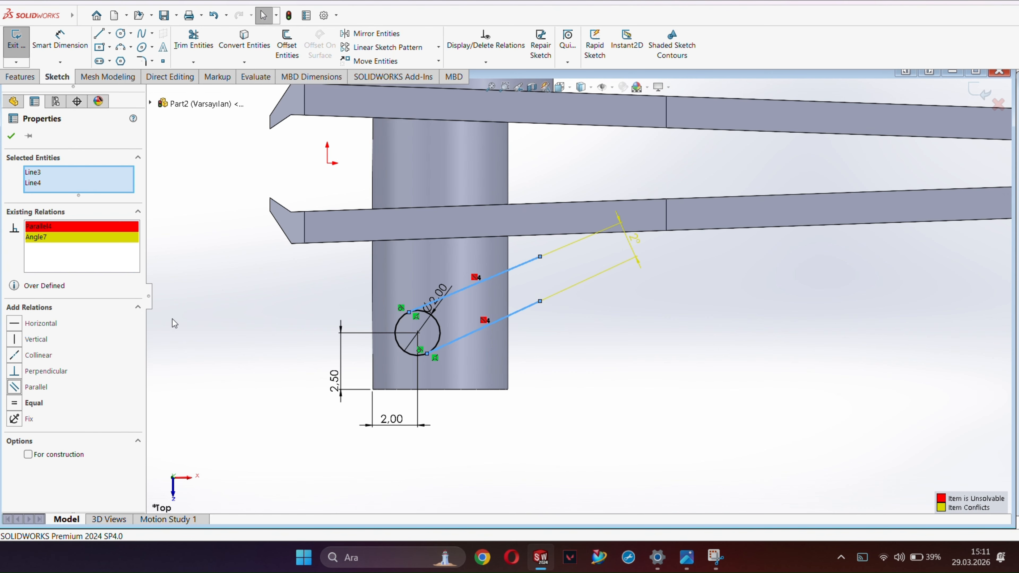
key(Delete)
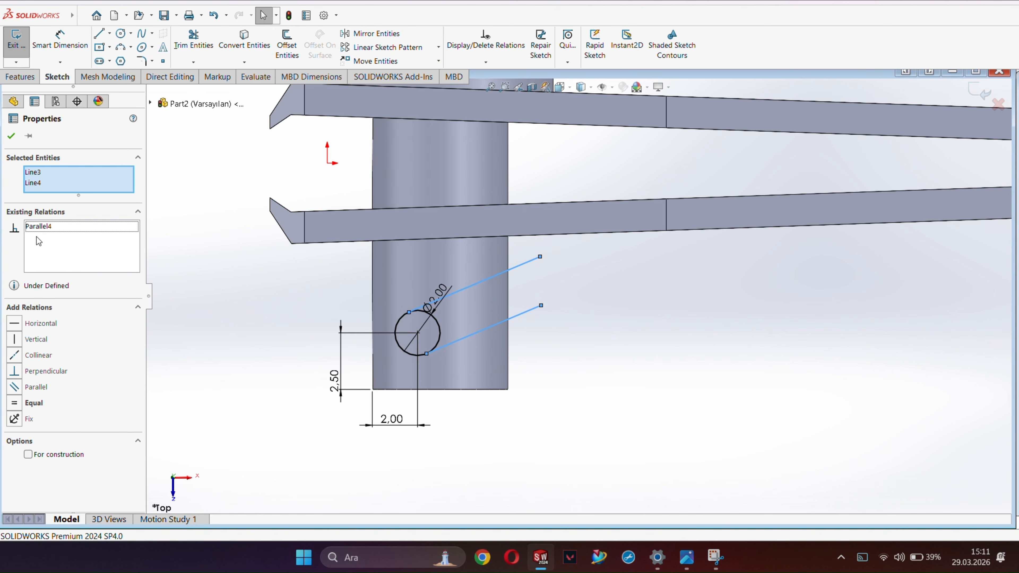
click(11, 136)
click(60, 43)
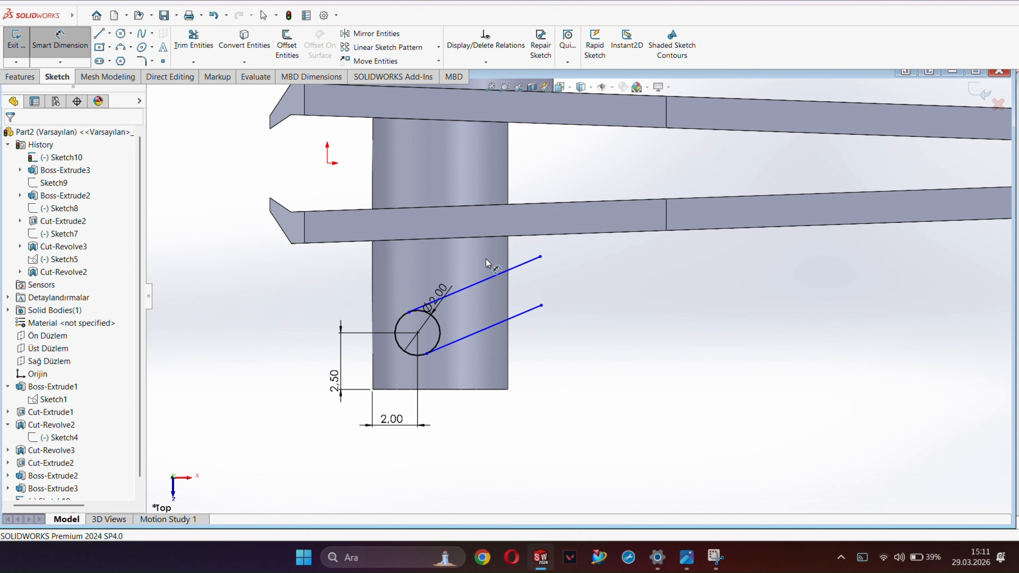
click(494, 276)
click(522, 314)
click(541, 279)
click(582, 292)
key(Escape)
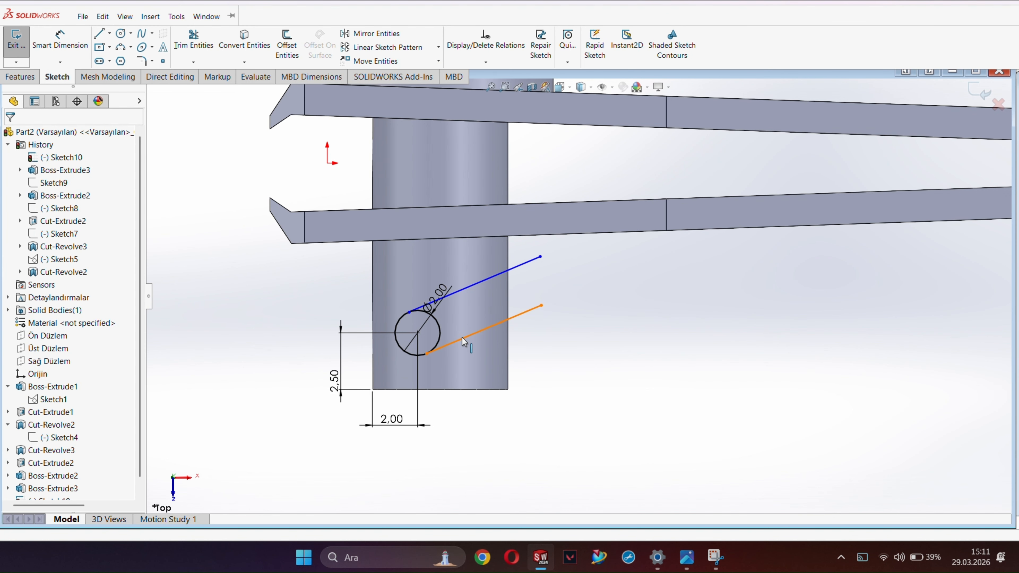
Check the existing relations between each slanted line and the circle.
click(462, 337)
ctrl+click(396, 328)
click(613, 295)
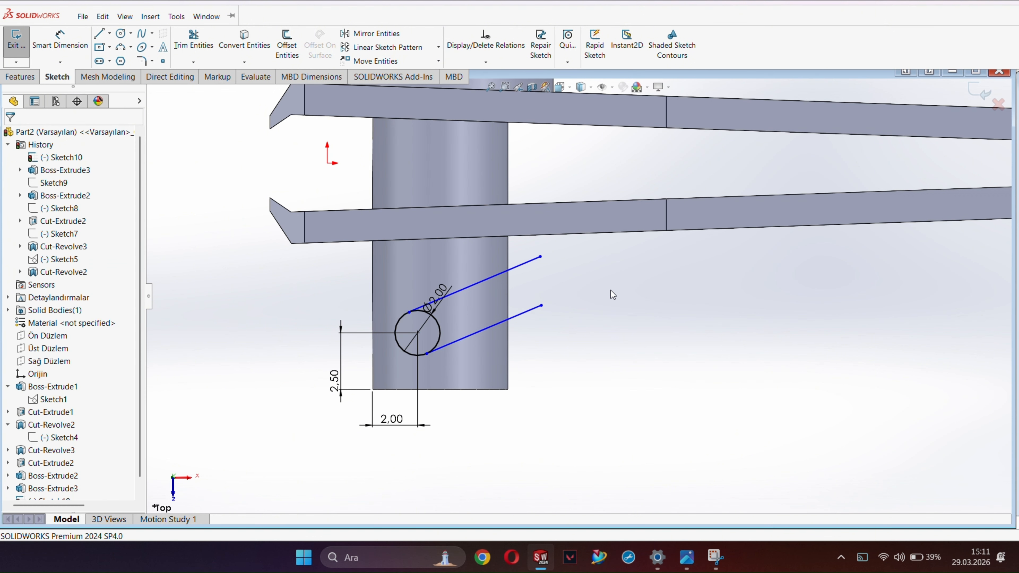
click(482, 284)
ctrl+click(396, 327)
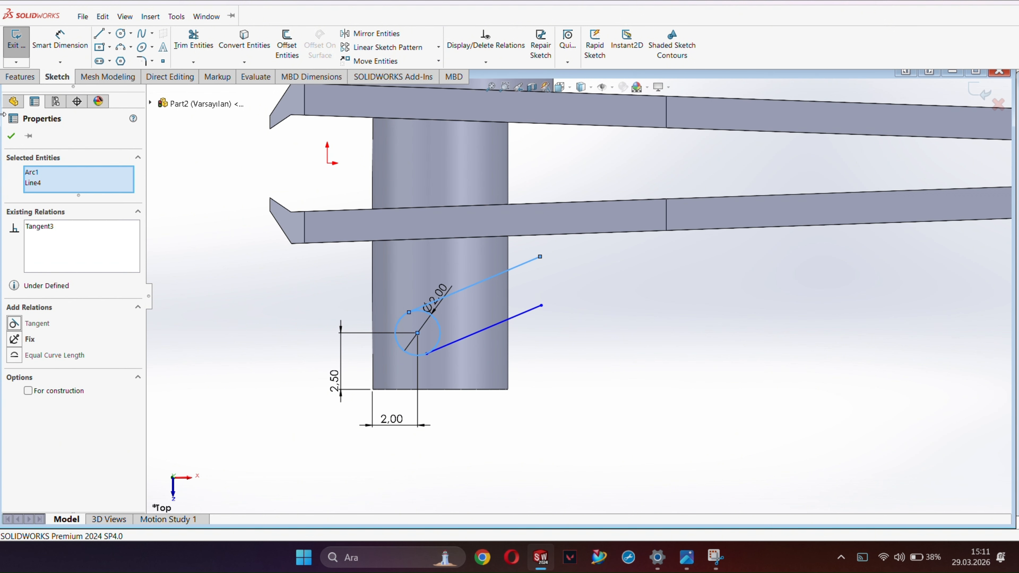
click(660, 403)
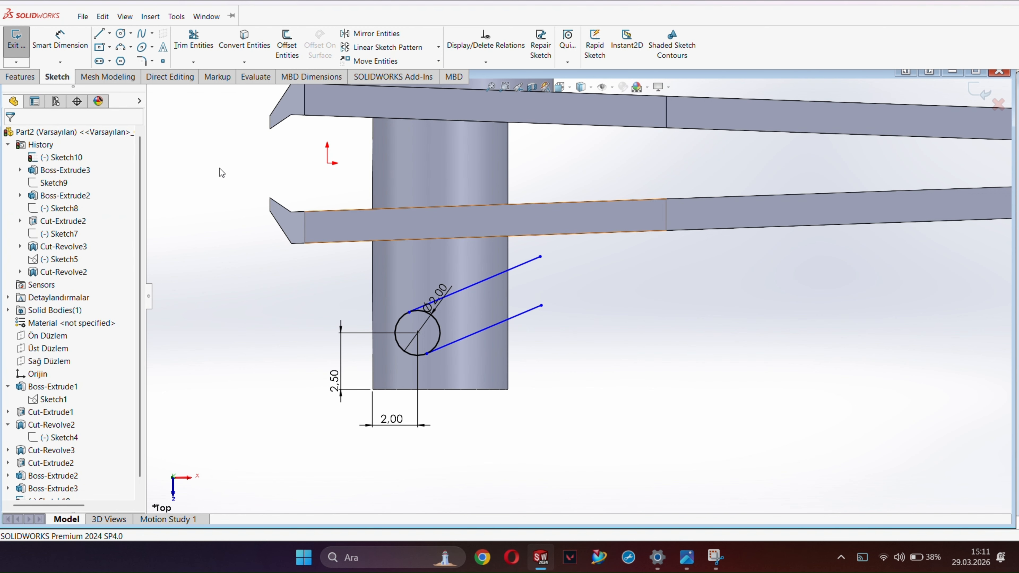
Close the slot profile with an end line about 2.15 mm long and trim away the circle's inner arc.
click(98, 34)
click(540, 257)
click(542, 305)
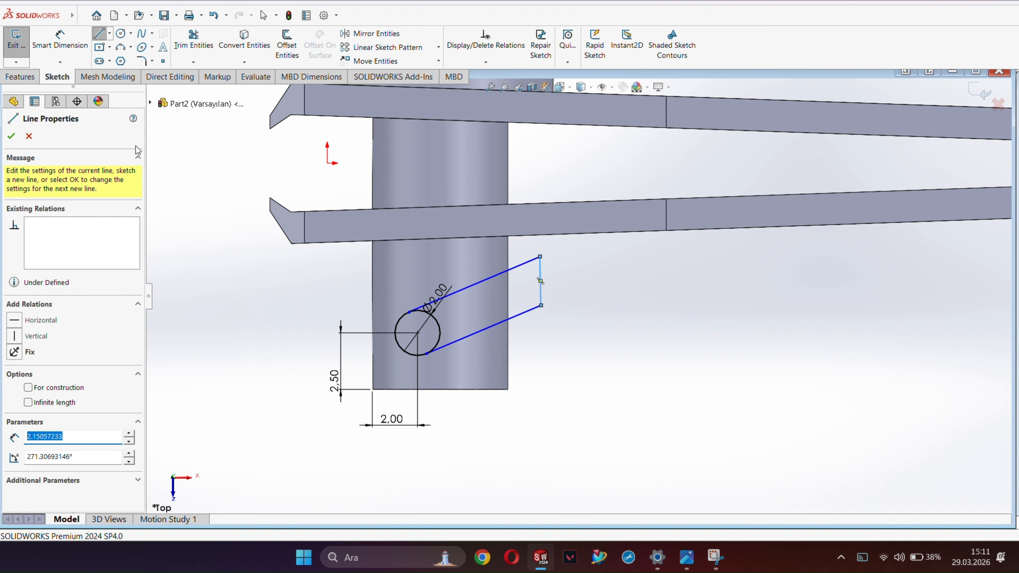
click(193, 40)
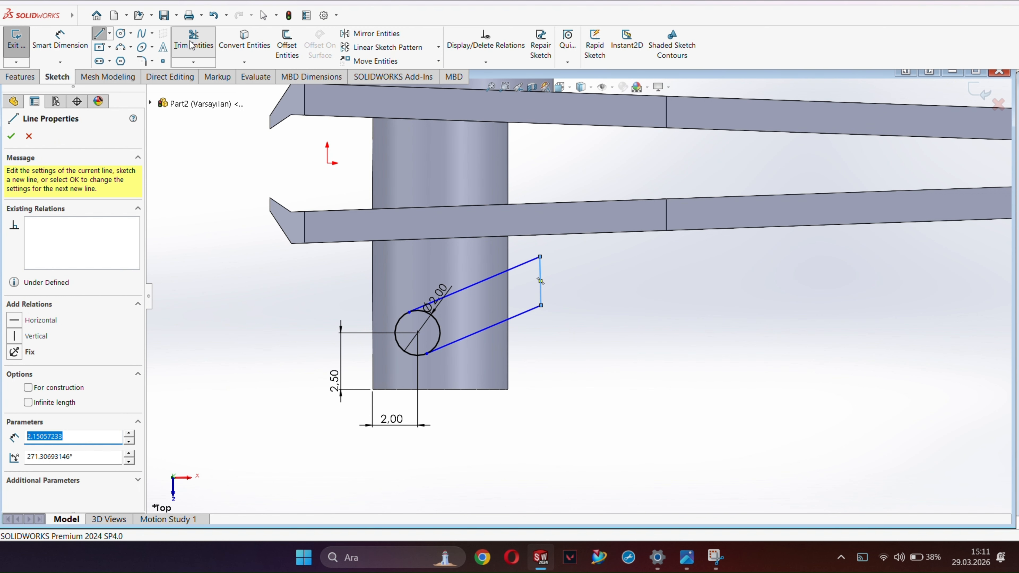
click(11, 137)
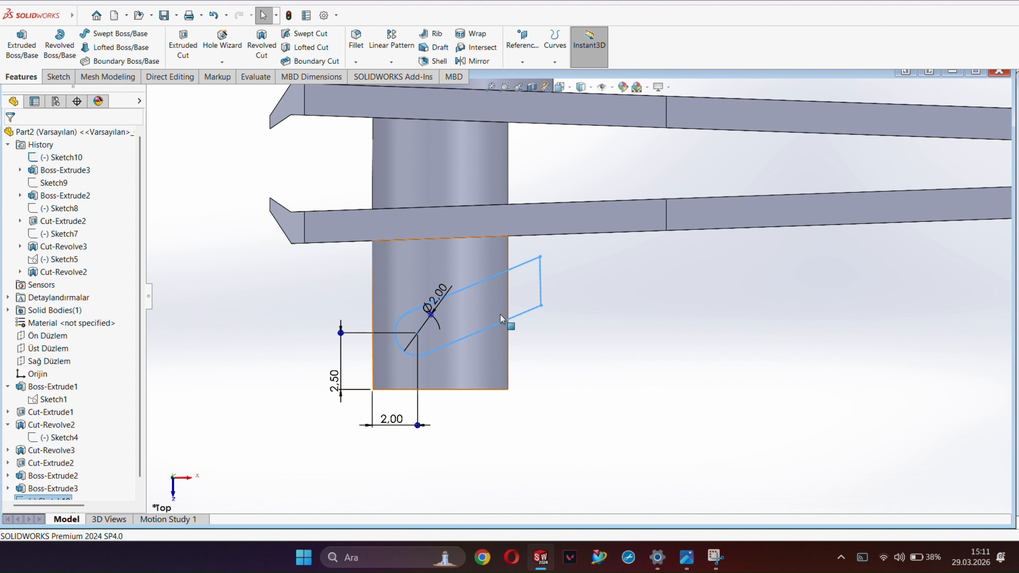
Extrude-cut the slot profile through the pin with a blind depth of 5 mm in both directions.
click(183, 45)
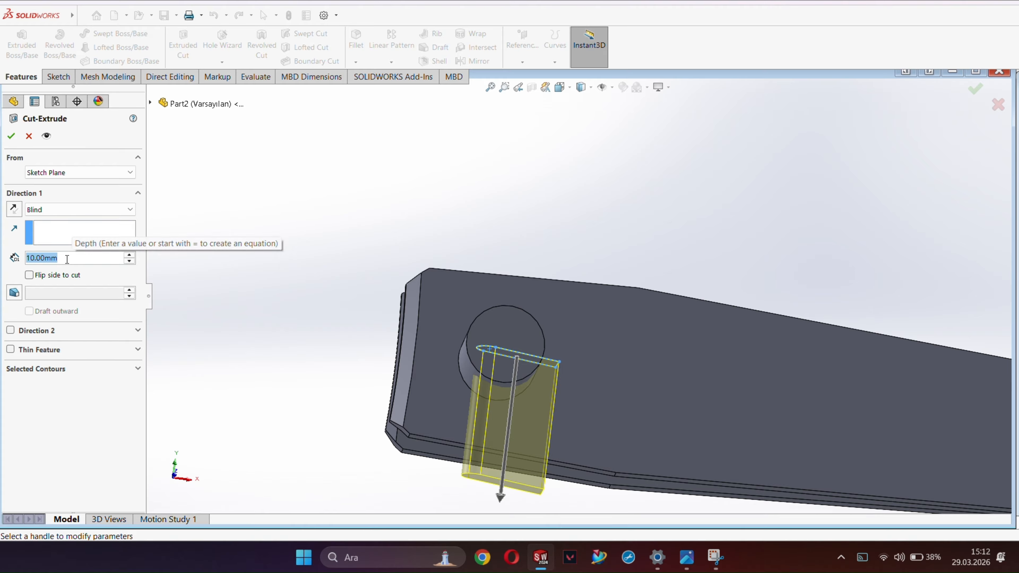
text(5)
key(Return)
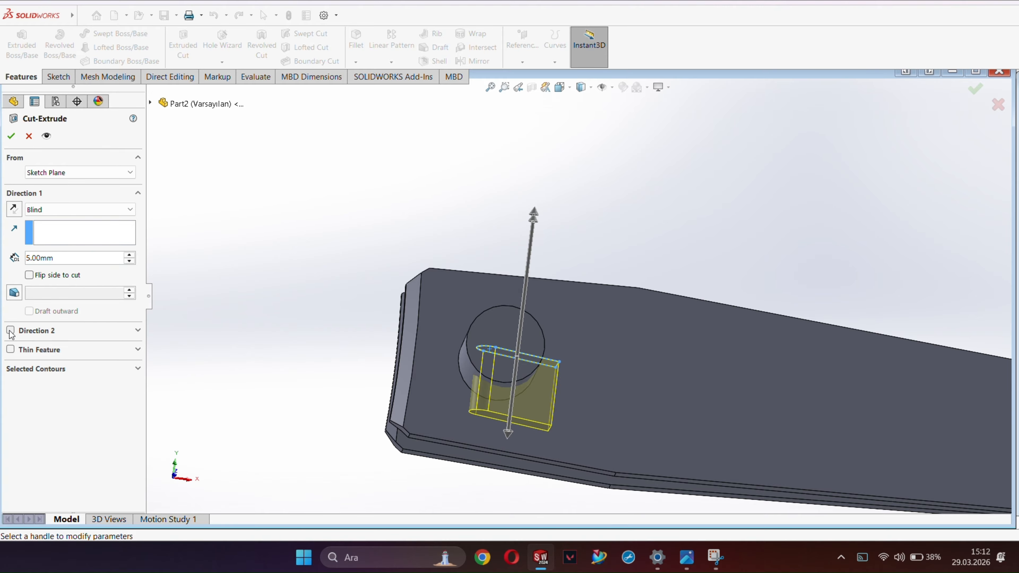
click(11, 330)
text(5)
key(Return)
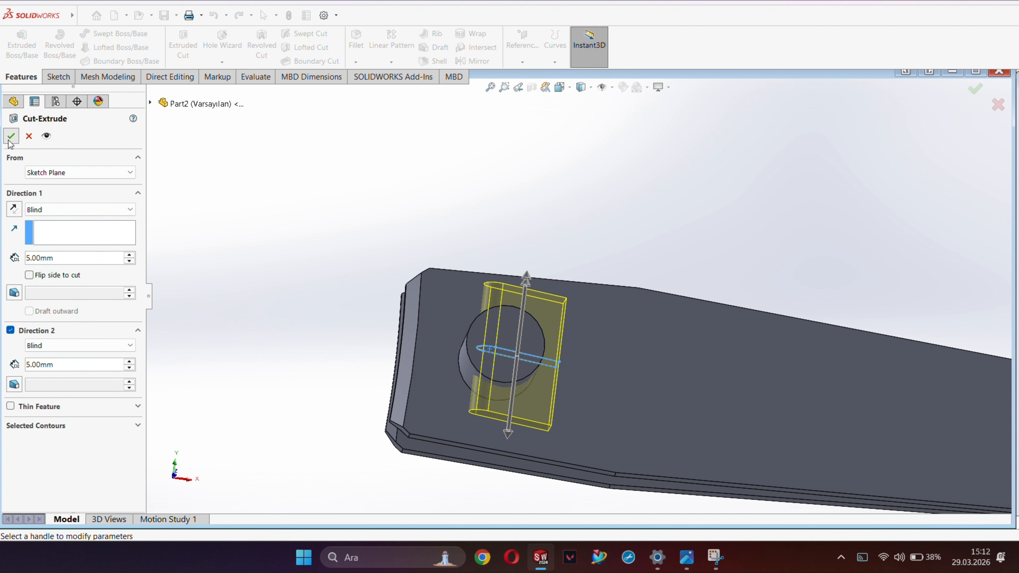
click(11, 137)
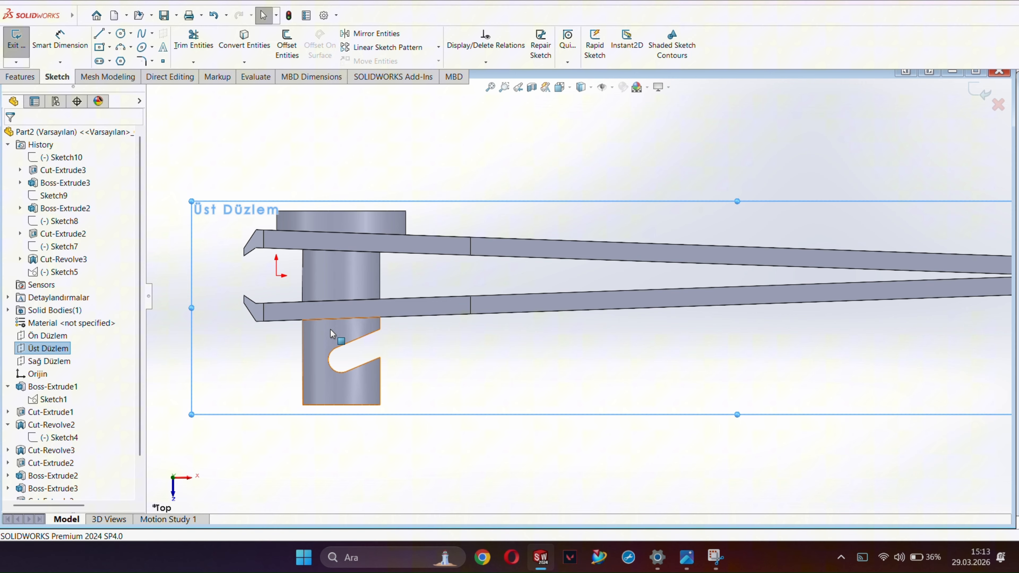
Leave the sketch on Üst Düzlem and examine the angled slot in the pin from several sides.
click(509, 149)
click(980, 93)
mouse_move(257, 373)
middle_down()
mouse_move(340, 476)
mouse_move(450, 369)
mouse_move(452, 406)
middle_up()
scroll(339, 476, up, 4)
scroll(450, 367, down, 2)
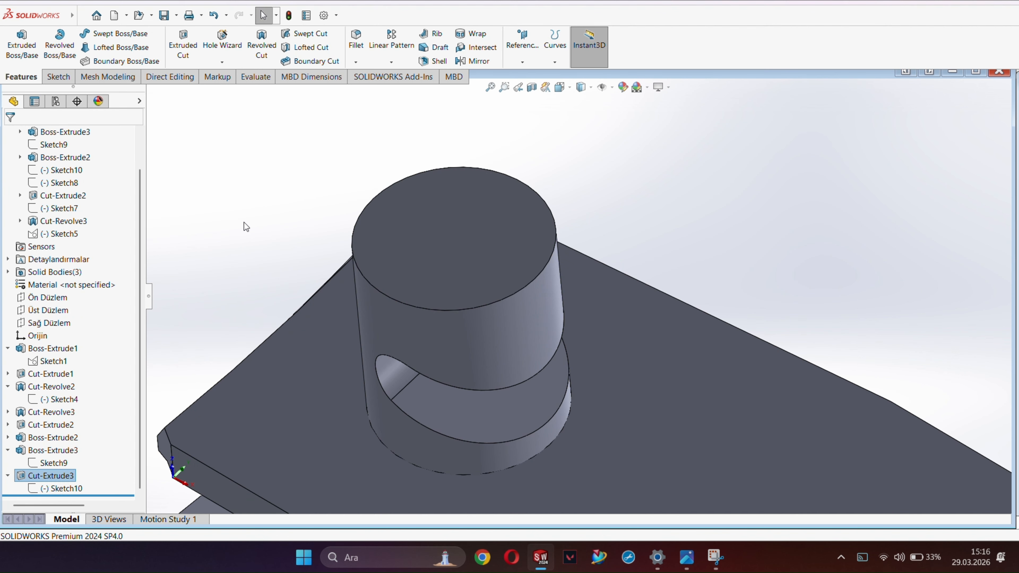
click(244, 222)
middle_drag(445, 291, 450, 230)
scroll(637, 353, up, 5)
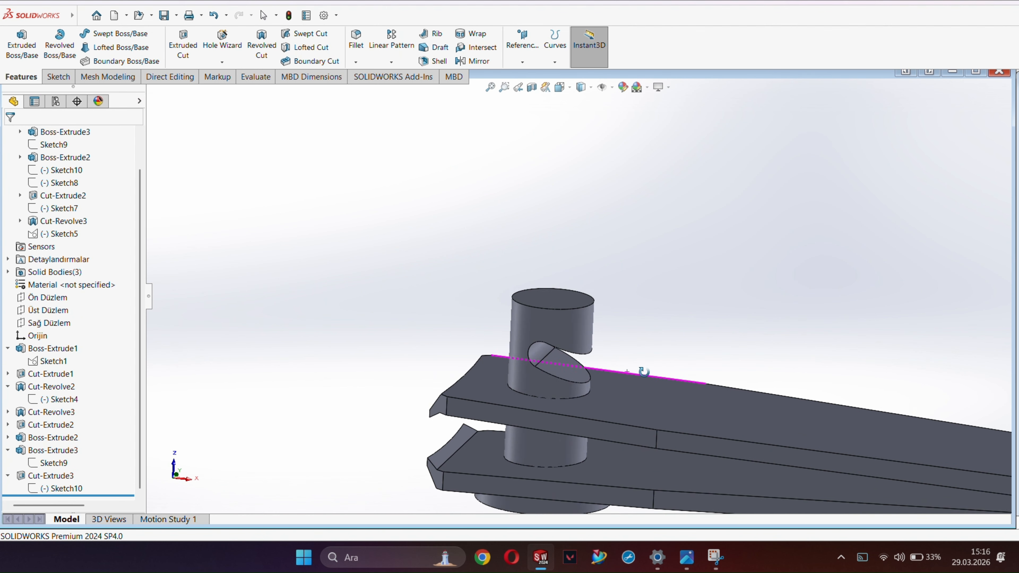
middle_drag(643, 371, 634, 339)
click(45, 478)
click(750, 359)
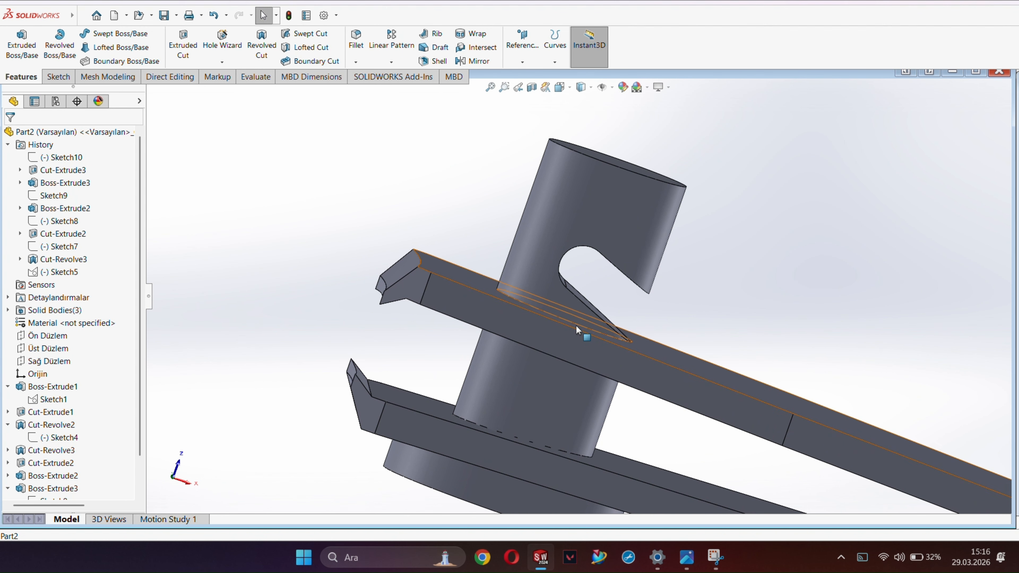
Isolate the pin body so the arms are hidden.
scroll(578, 323, up, 4)
right_click(604, 240)
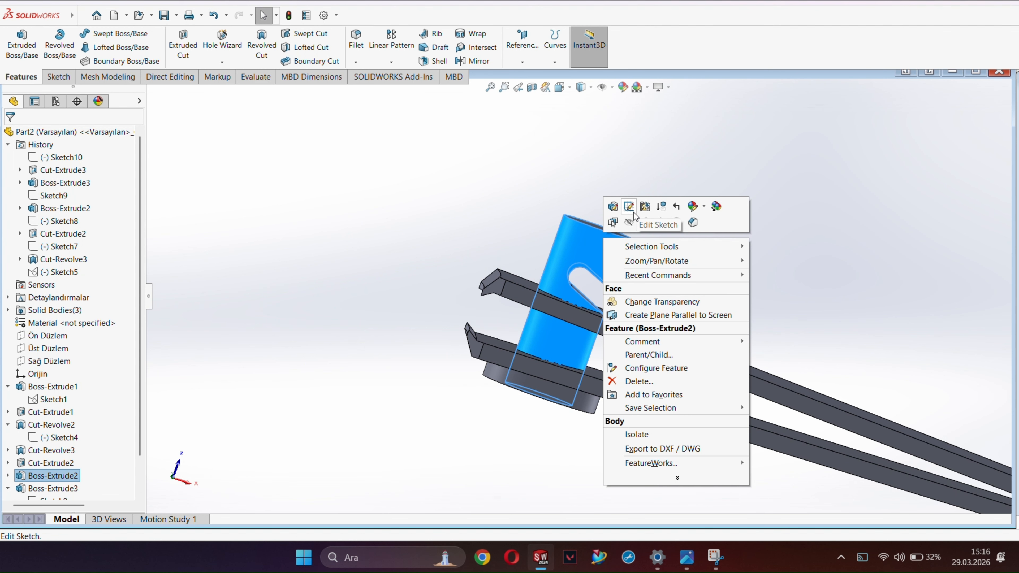
click(634, 435)
scroll(48, 466, down, 1)
In the slot cut's sketch, set the slot centre's distance from the pin's end to 5 mm, and exit the isolated view.
click(52, 487)
click(56, 454)
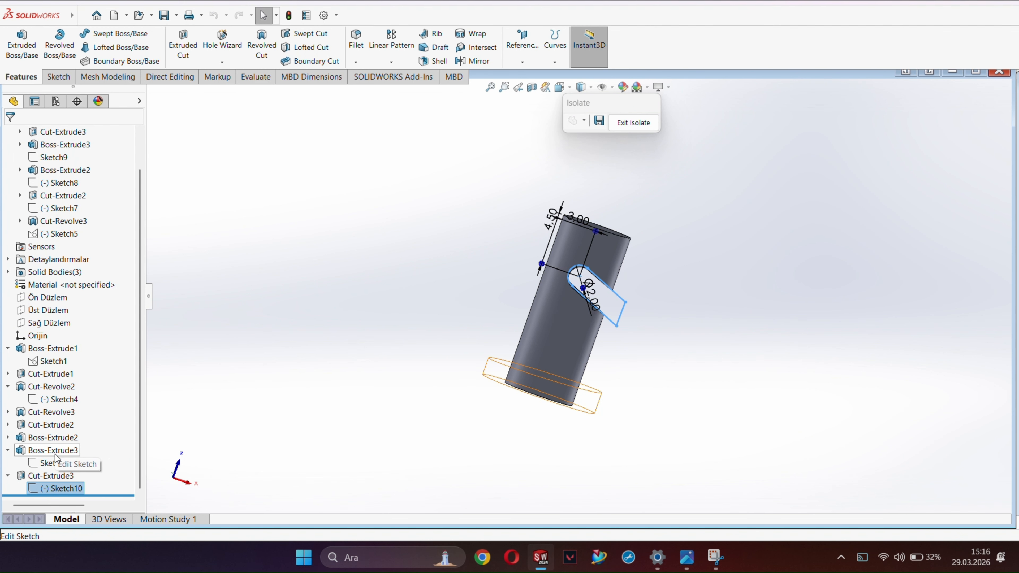
double_click(472, 460)
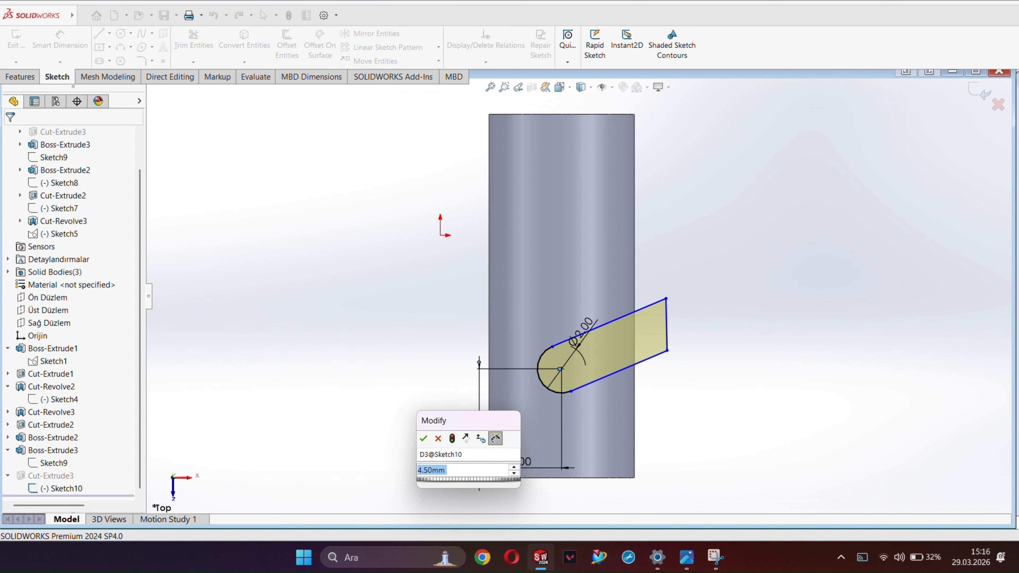
text(5)
key(Return)
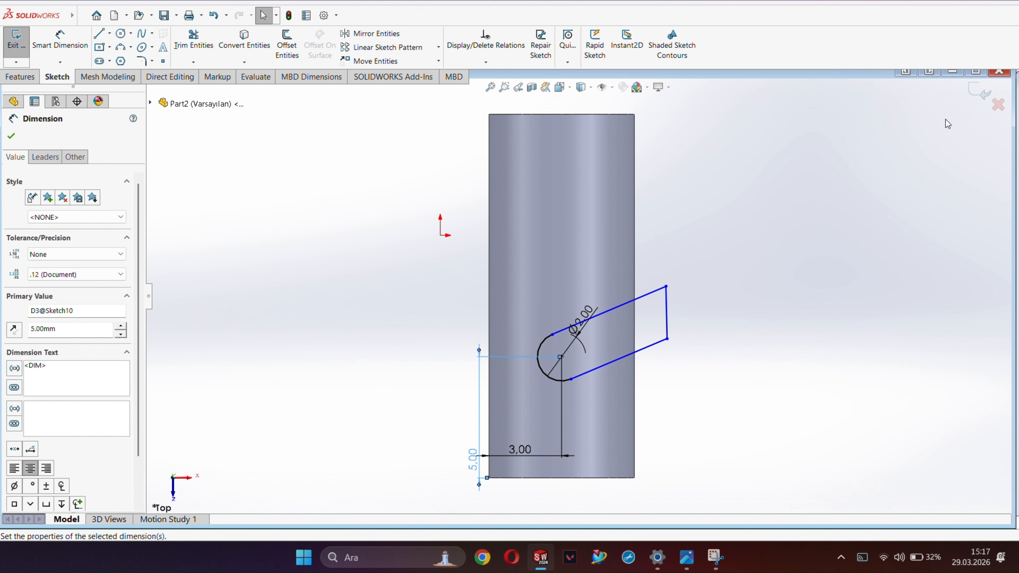
click(978, 91)
click(616, 120)
Examine the repositioned slot and its clearance to the adjacent arm from several angles.
scroll(598, 410, down, 5)
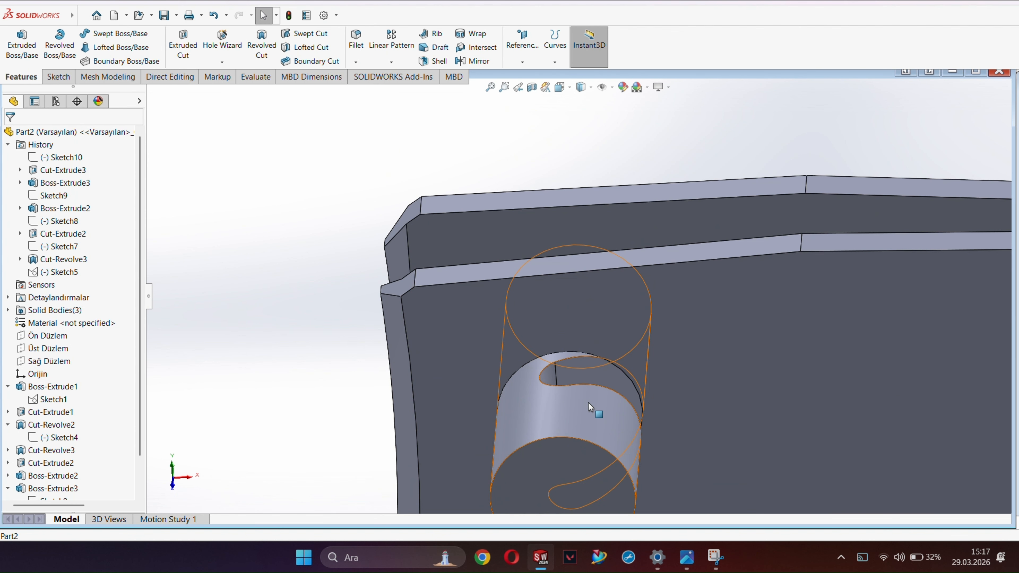
middle_drag(588, 403, 580, 317)
scroll(560, 424, up, 2)
middle_drag(559, 423, 575, 345)
scroll(577, 345, up, 3)
scroll(593, 461, down, 5)
middle_drag(536, 404, 532, 345)
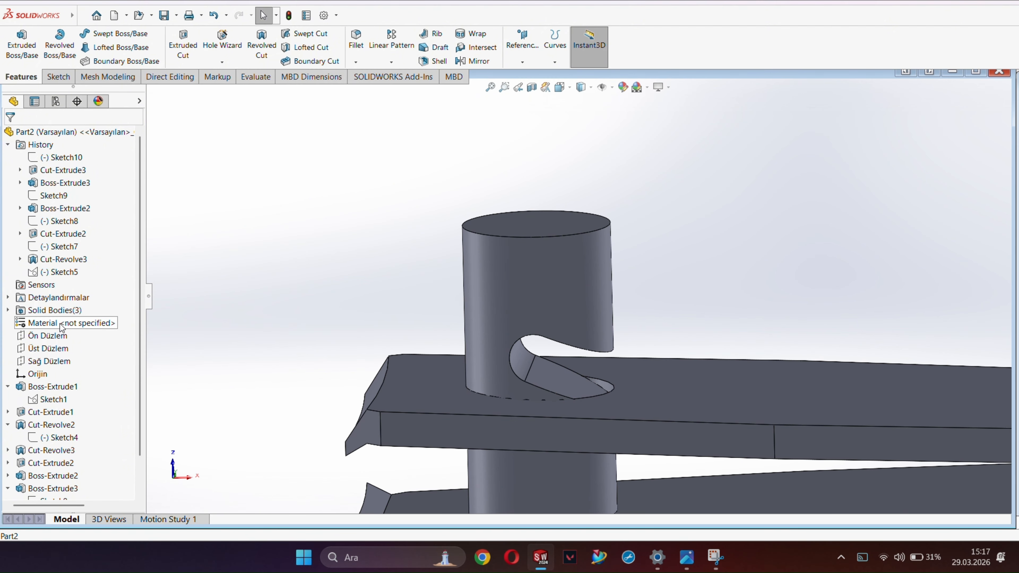
Start a sketch on Üst Düzlem and draw a circle of 1 mm radius centred on the slot's rounded end.
click(7, 145)
right_click(40, 233)
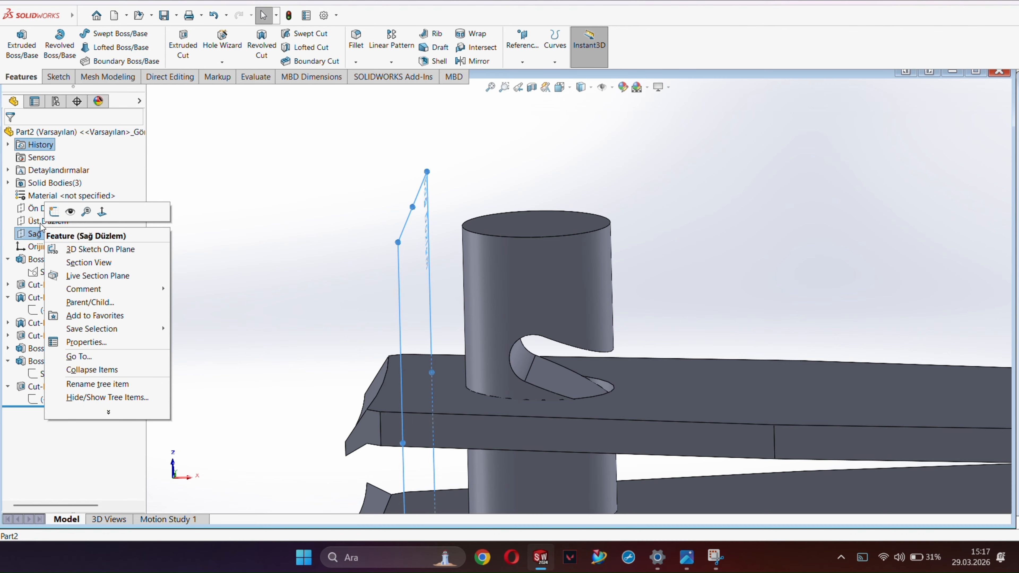
right_click(36, 222)
click(46, 203)
scroll(401, 307, down, 5)
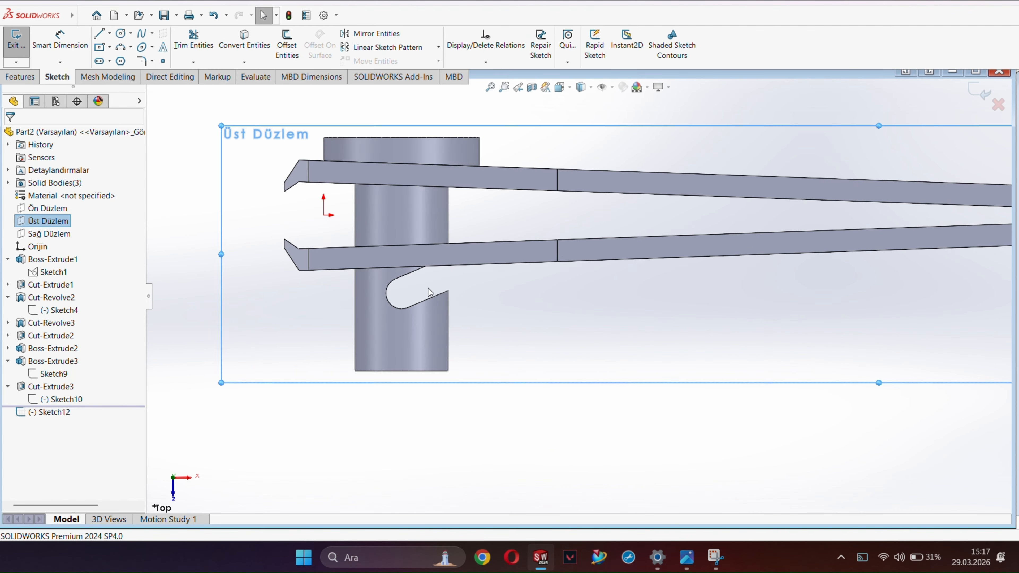
scroll(421, 300, down, 3)
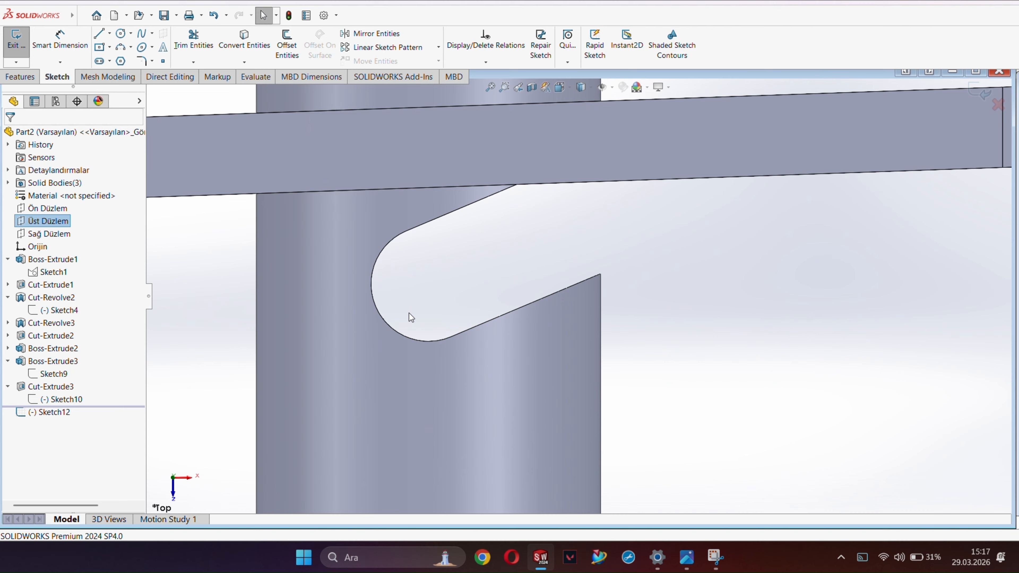
click(120, 34)
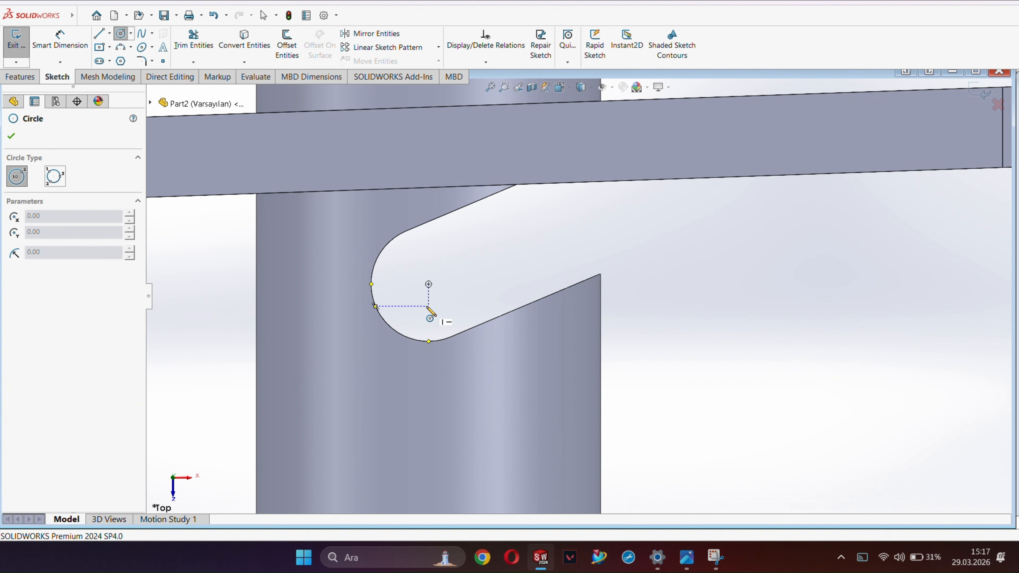
click(428, 284)
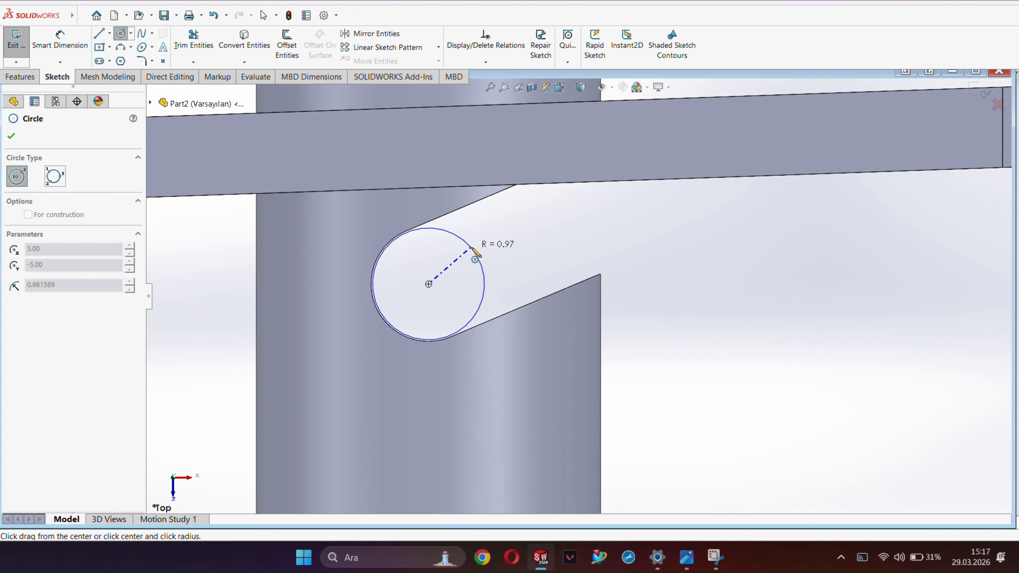
click(391, 253)
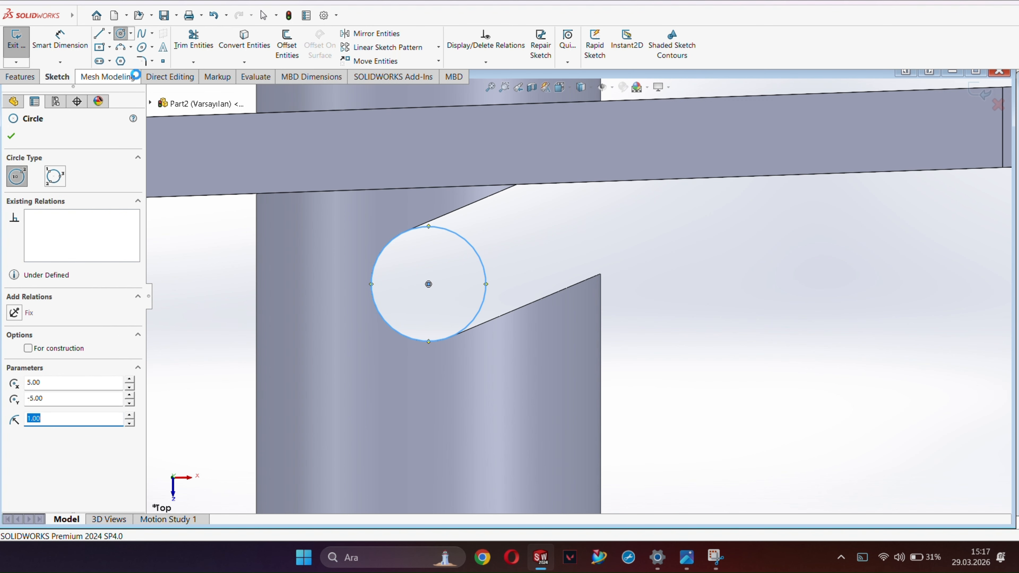
Draw a four-sided outline around the circle with one side along the arm's outer edge, and dimension both end lines 3 mm.
click(99, 33)
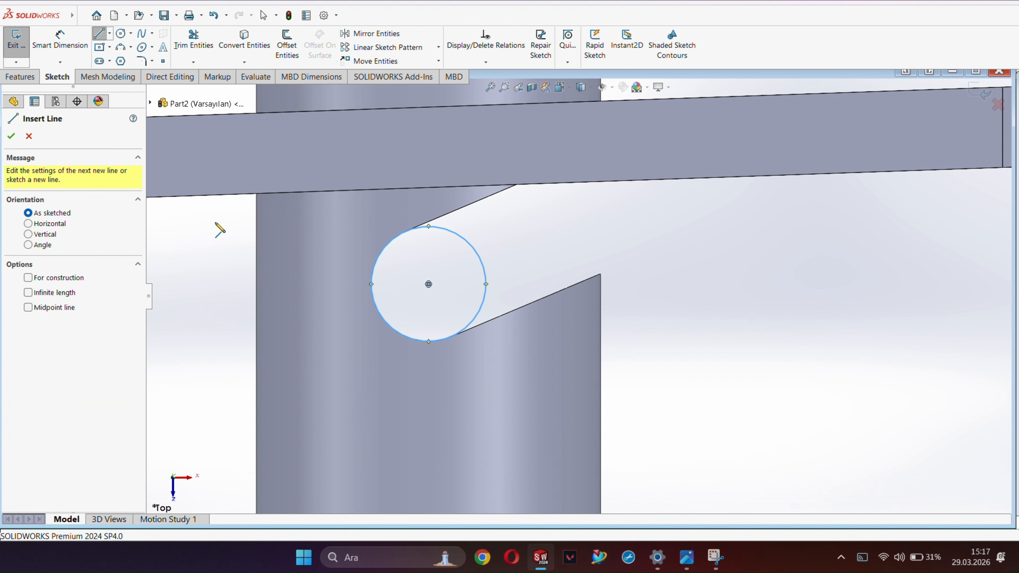
click(183, 197)
scroll(749, 193, up, 3)
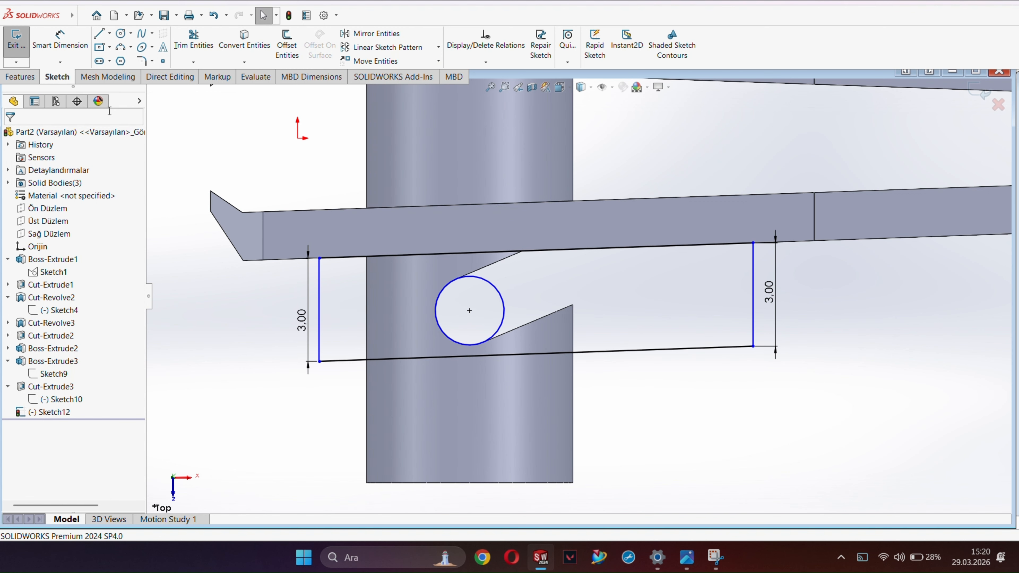
Extrude the four-sided outline with its circular hole 5 mm in both directions from the sketch plane.
click(19, 76)
click(22, 45)
middle_drag(650, 355, 655, 250)
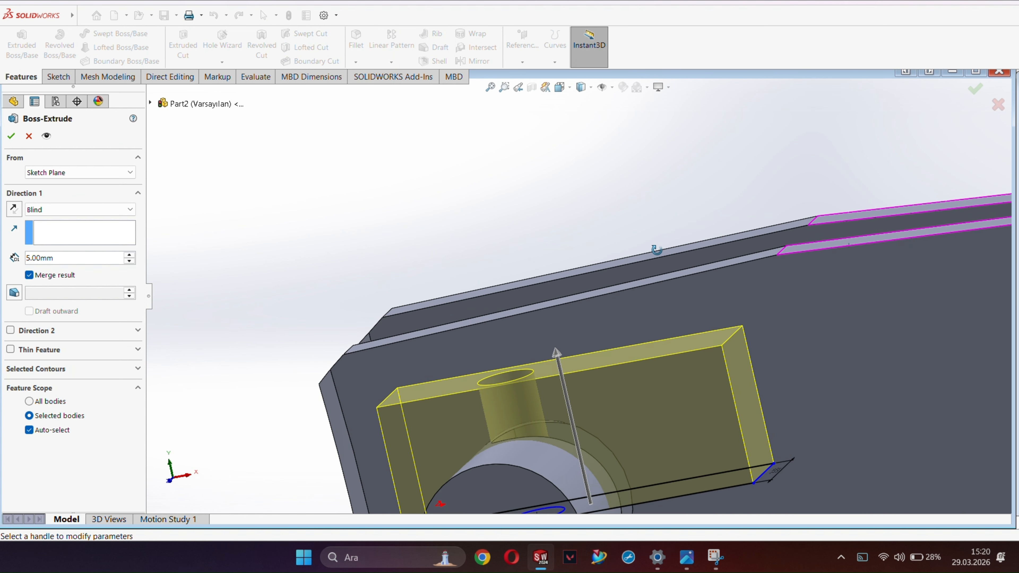
scroll(589, 401, up, 3)
middle_drag(588, 402, 609, 366)
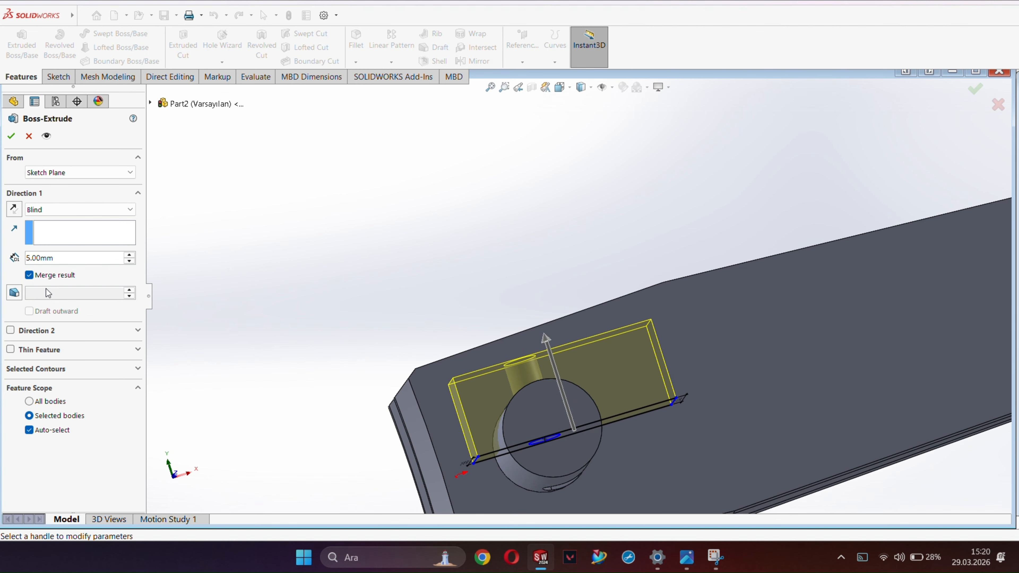
click(11, 330)
scroll(296, 344, up, 2)
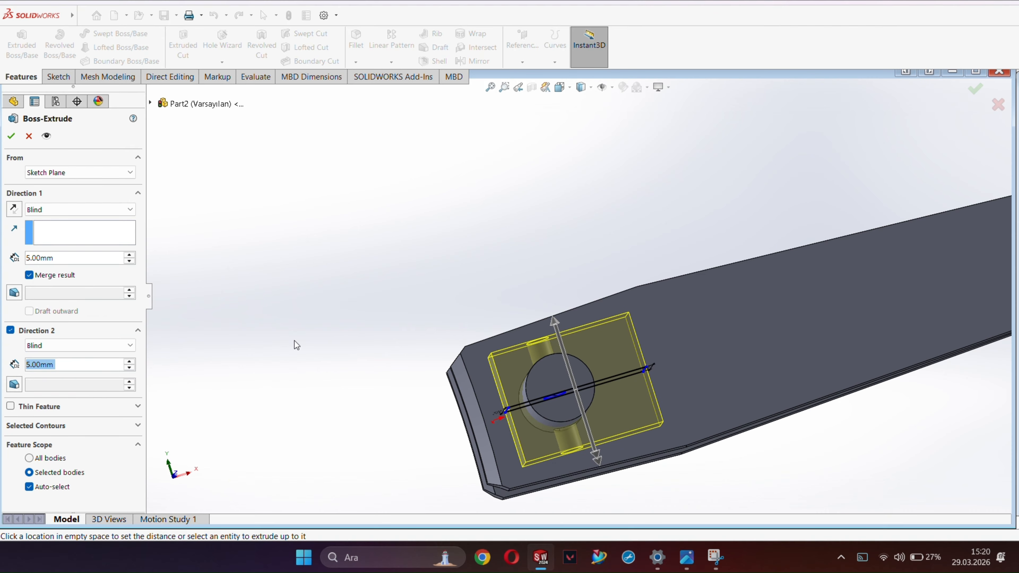
click(11, 136)
Edit the new block's extrusion so that its result is not merged with the arms and pin.
middle_drag(710, 369, 694, 214)
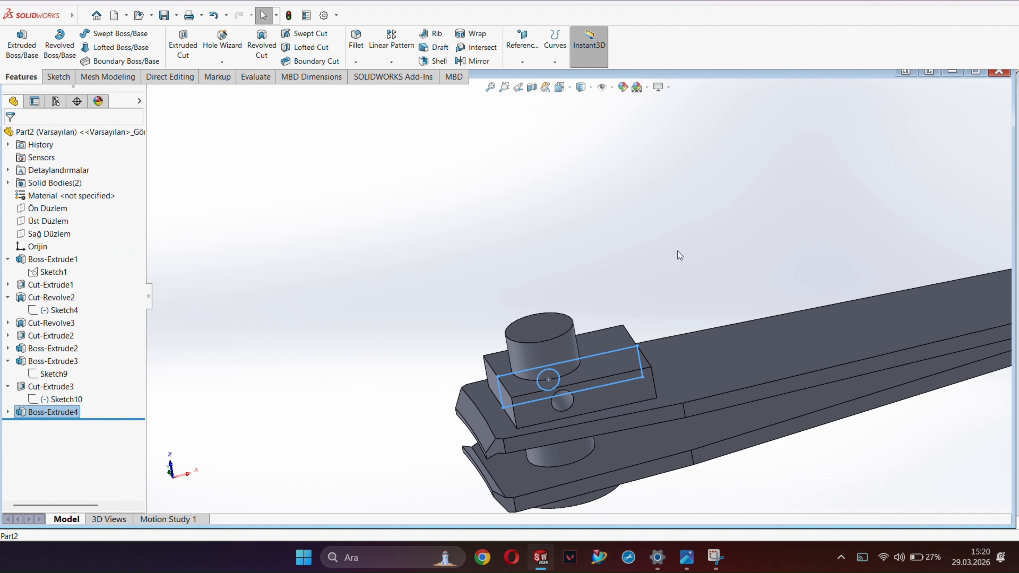
scroll(622, 388, down, 2)
click(42, 412)
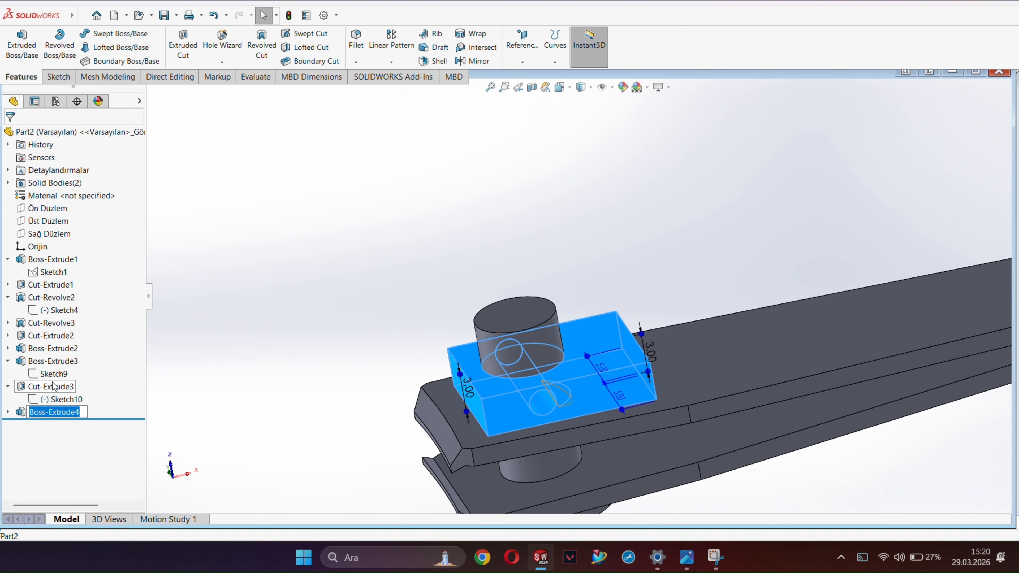
click(60, 395)
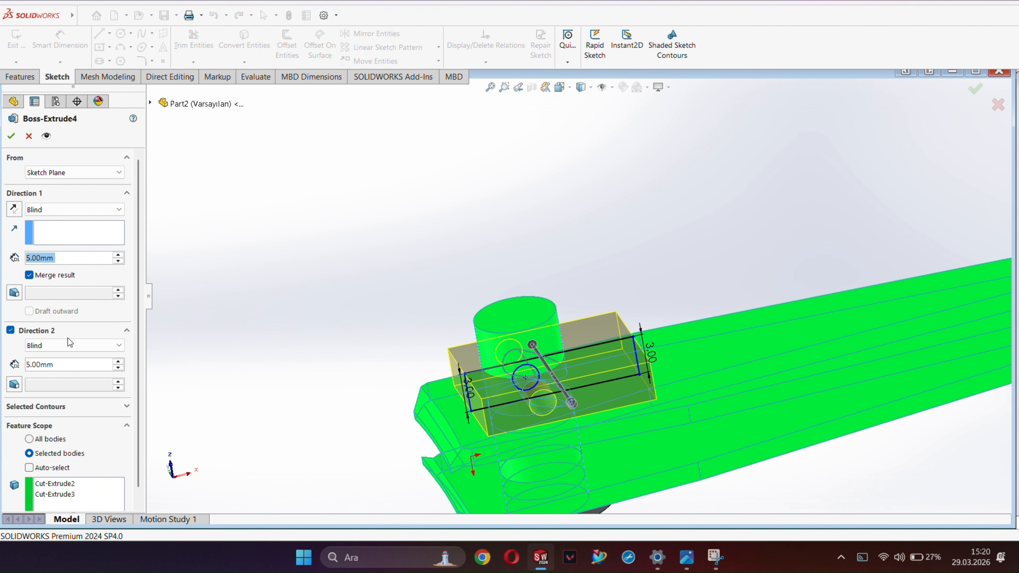
click(52, 277)
key(Return)
Start a sketch on the block's outer face and draw a rectangle about 12.6 by 6.2 mm across the block's full length.
scroll(553, 360, down, 3)
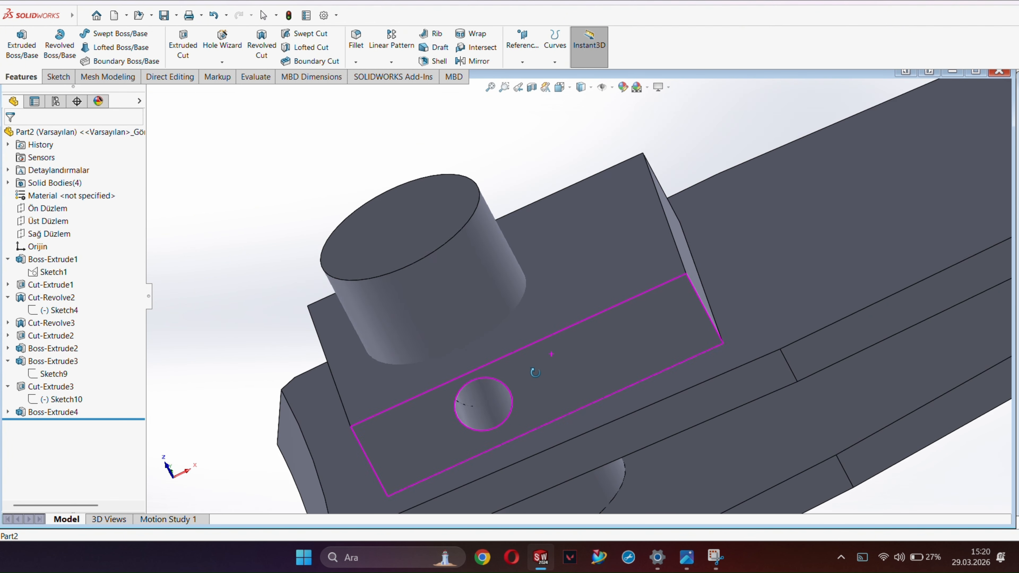
middle_drag(535, 372, 562, 317)
click(550, 302)
click(684, 193)
click(379, 121)
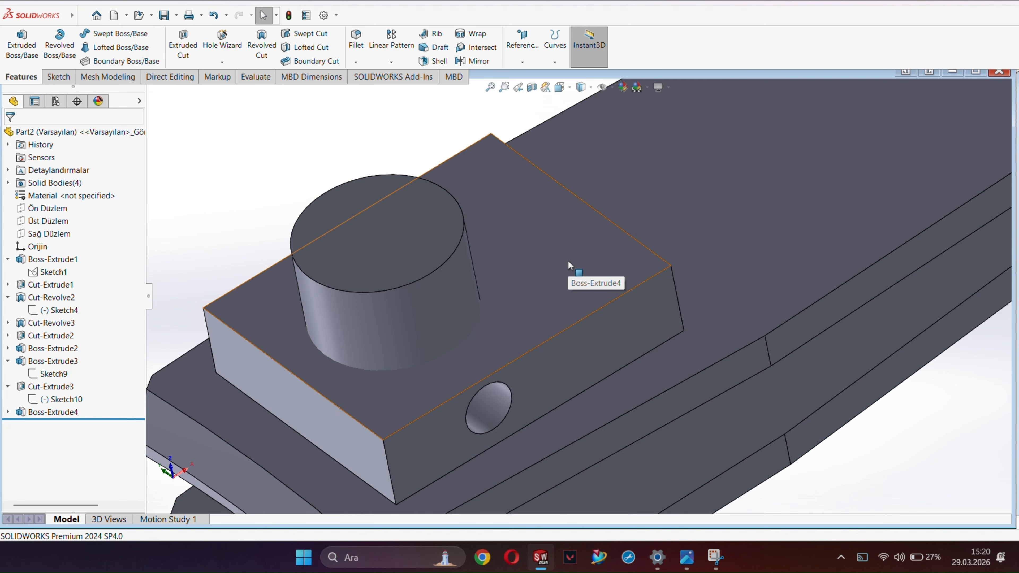
right_click(568, 261)
click(596, 244)
scroll(478, 283, down, 7)
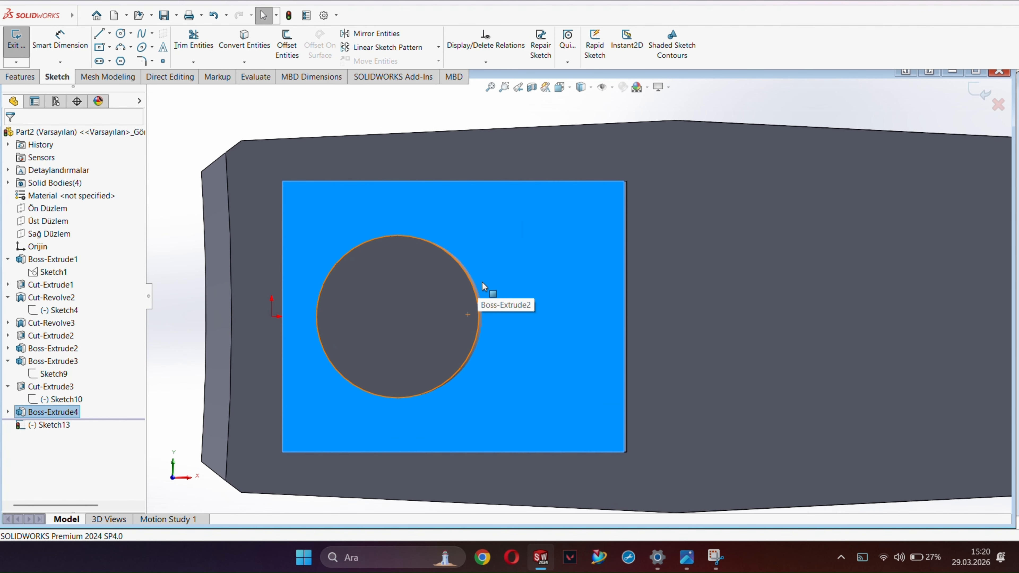
click(98, 36)
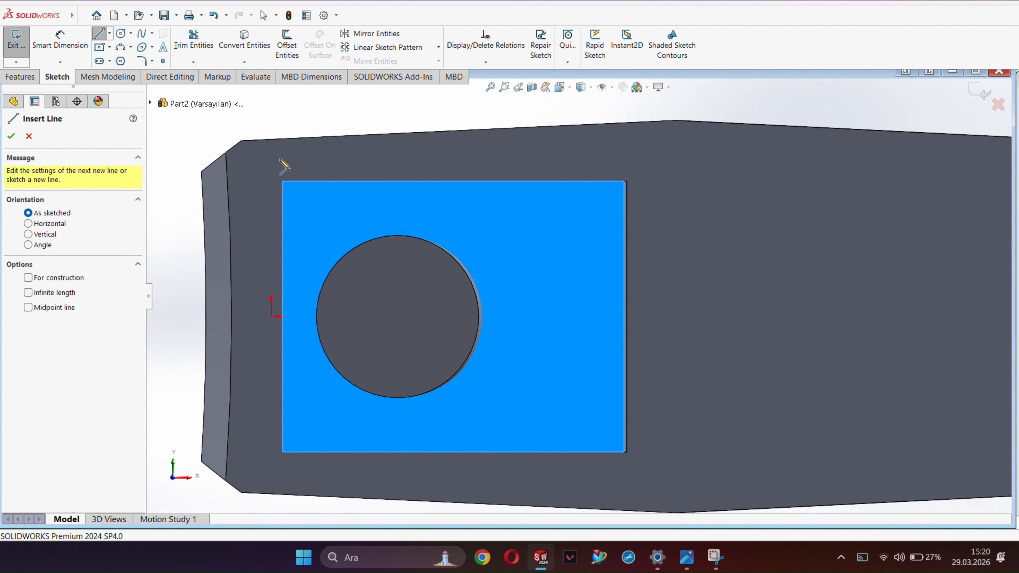
click(283, 223)
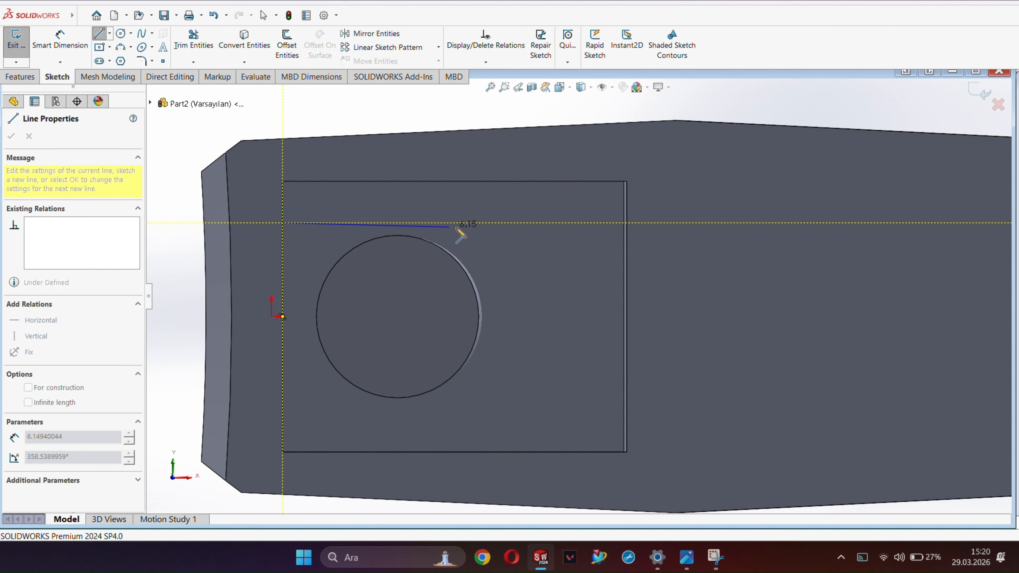
click(624, 222)
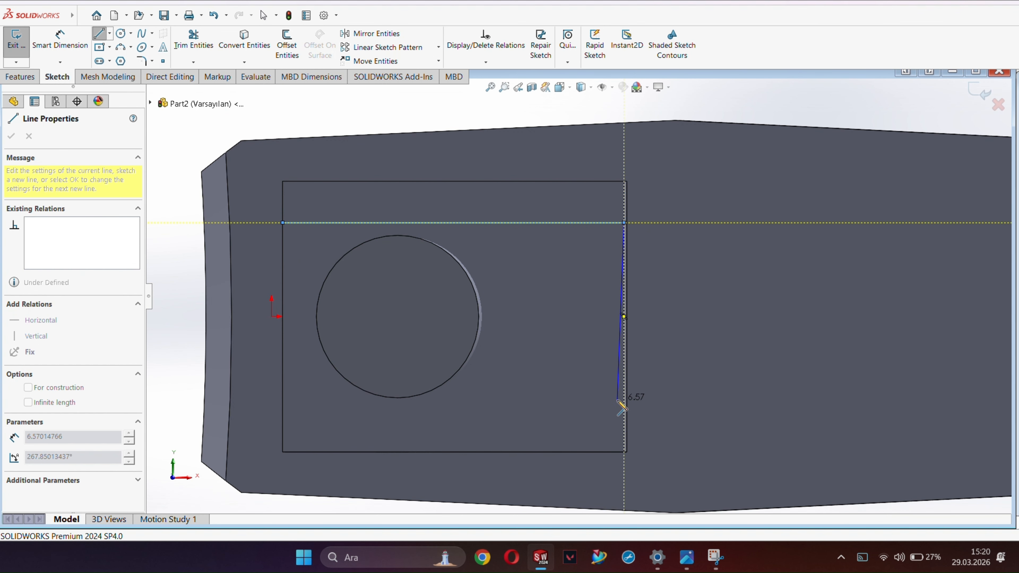
click(624, 390)
click(283, 389)
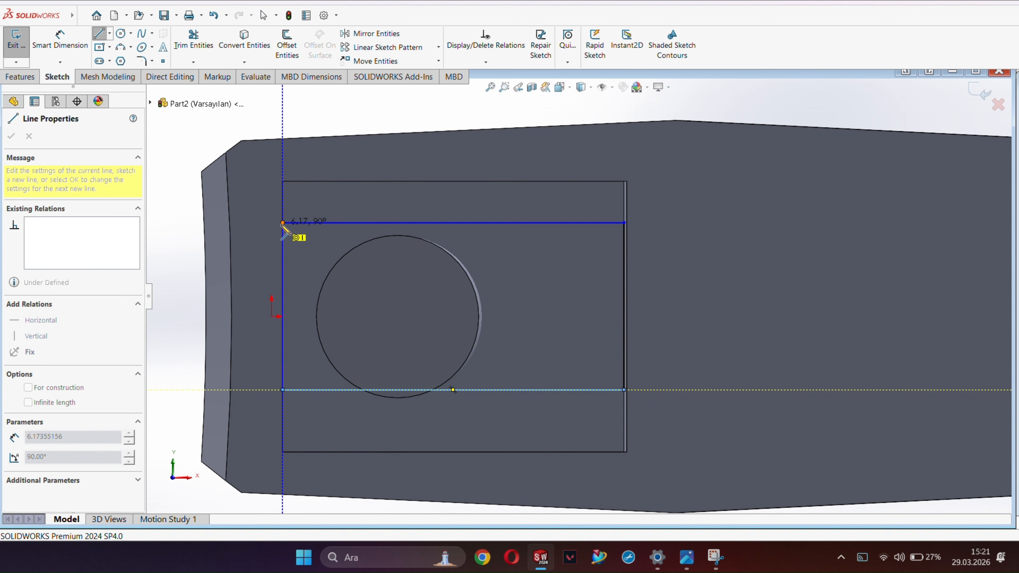
Dimension the rectangle's long line nearest the pin's upper tangent point 0.5 mm from the pin's circular edge.
click(60, 38)
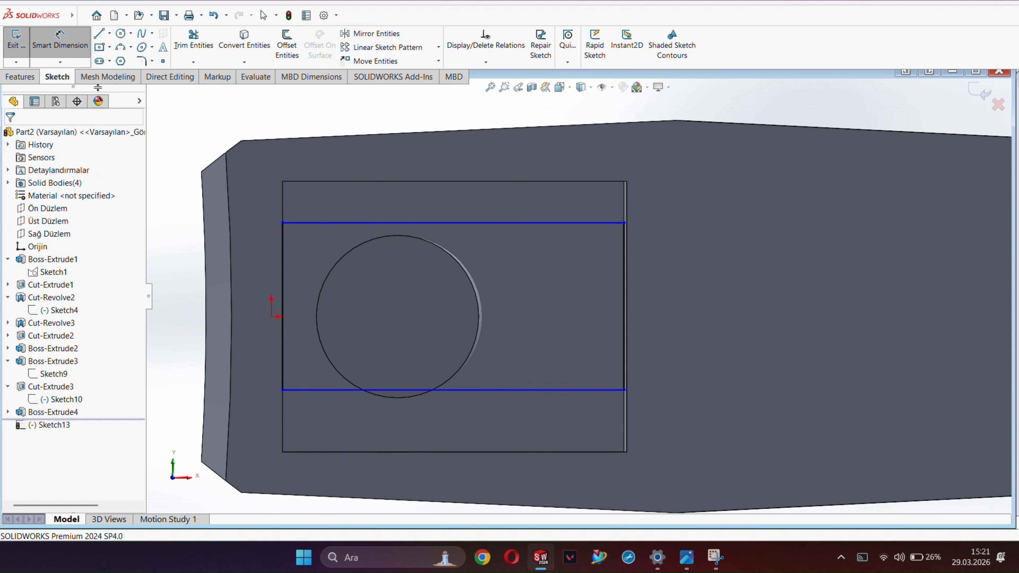
key(Escape)
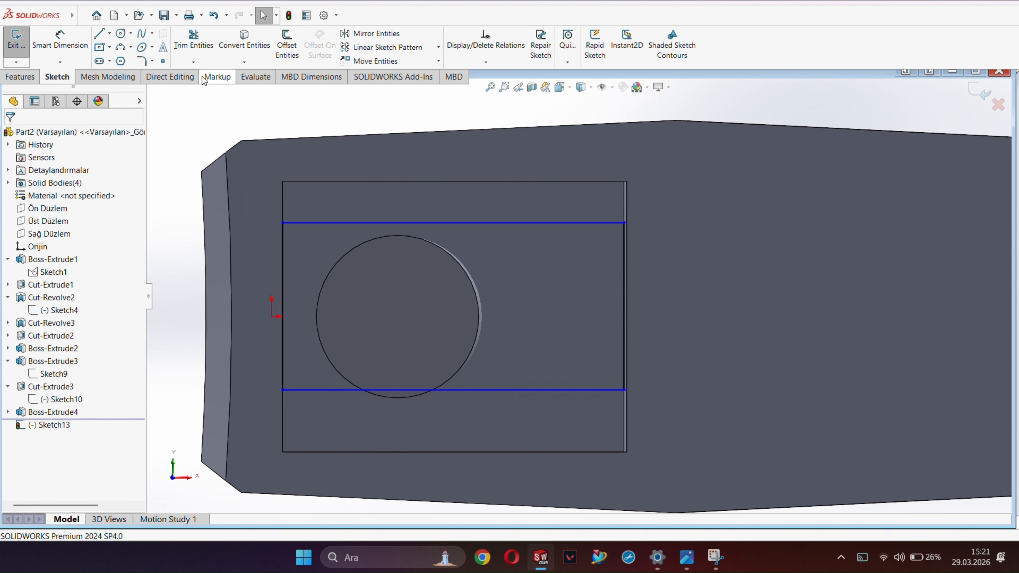
click(411, 223)
click(51, 43)
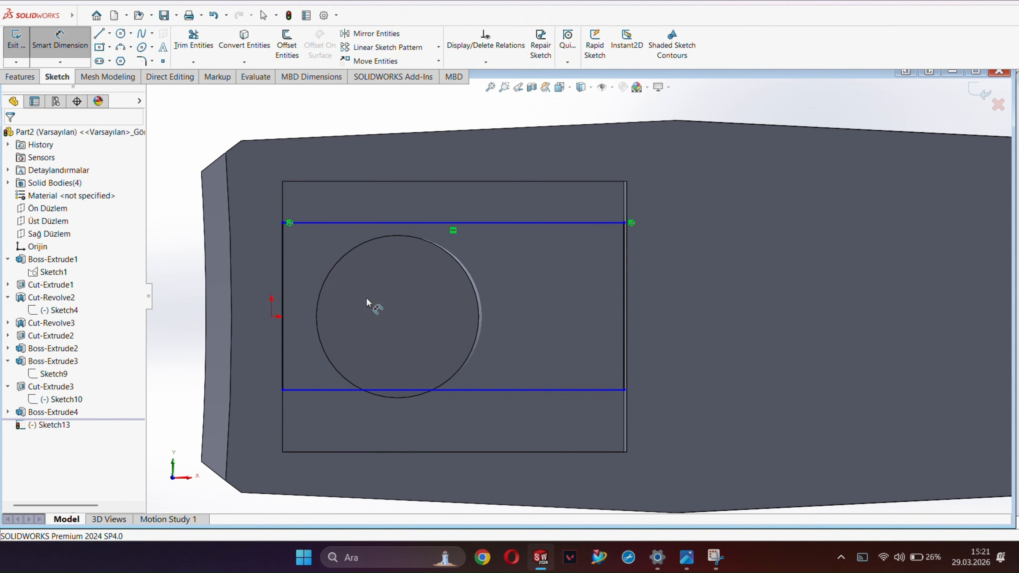
click(398, 236)
click(409, 223)
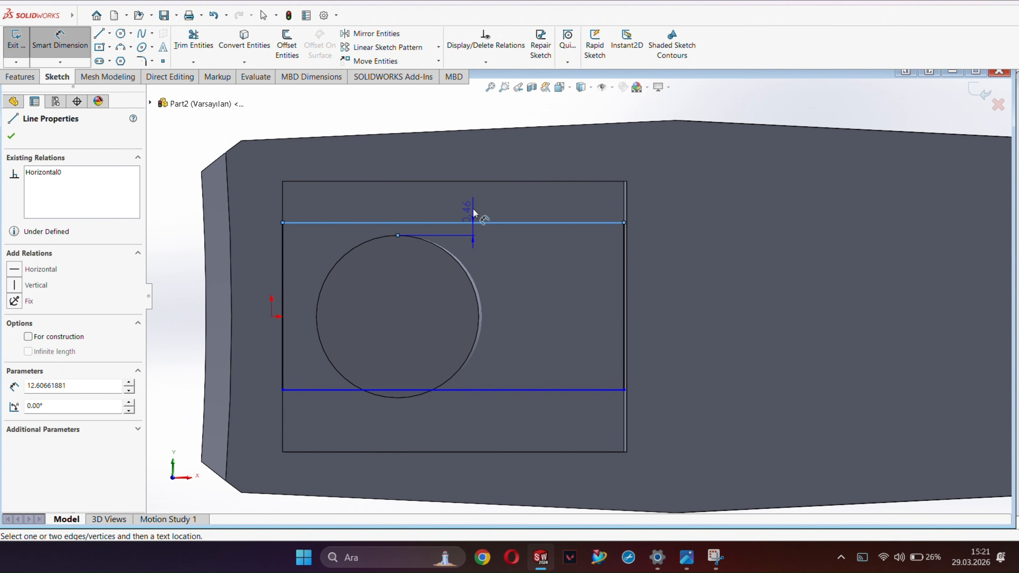
click(651, 232)
text(0.5)
key(Return)
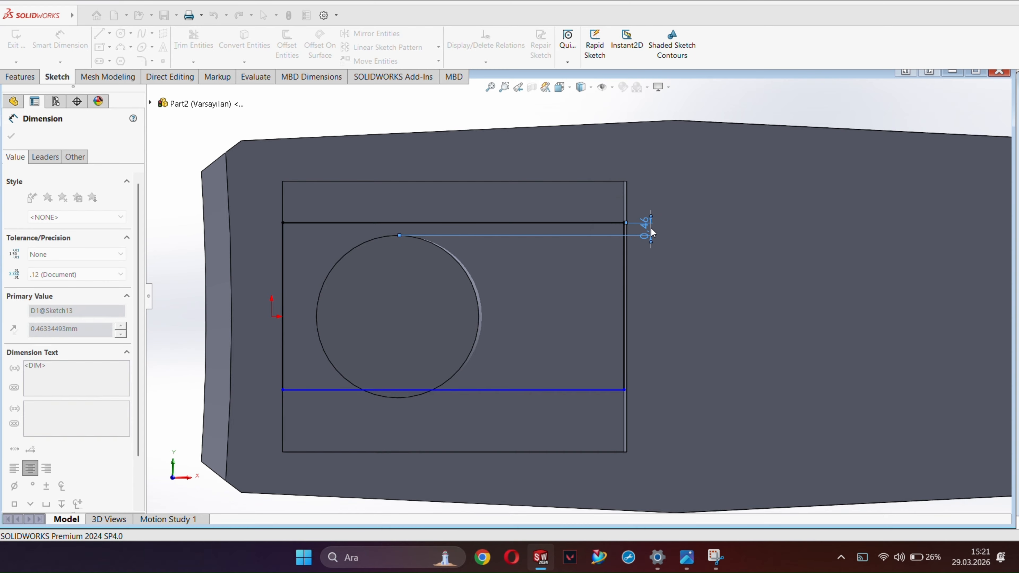
click(452, 389)
click(449, 410)
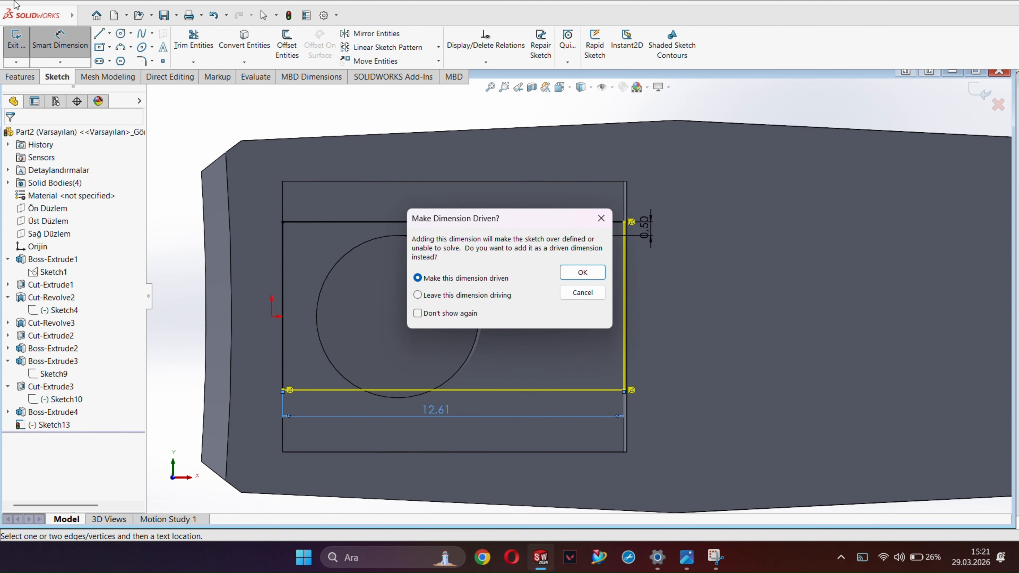
key(Escape)
key(Escape)
Move the rectangle's opposite long line outside the pin's circle and dimension it 0.5 mm from the circle's edge.
drag(481, 390, 481, 411)
click(60, 40)
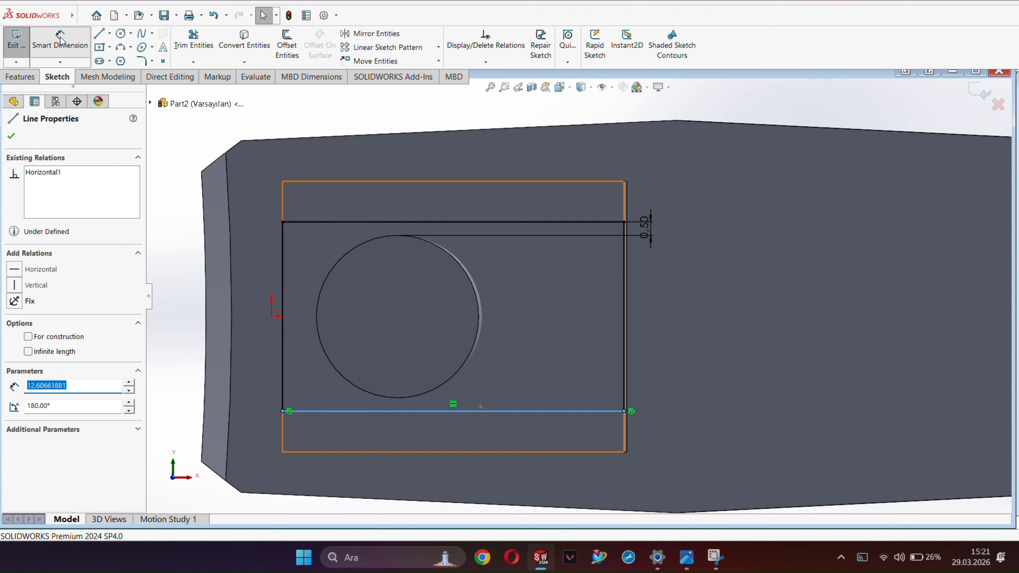
click(397, 411)
click(397, 397)
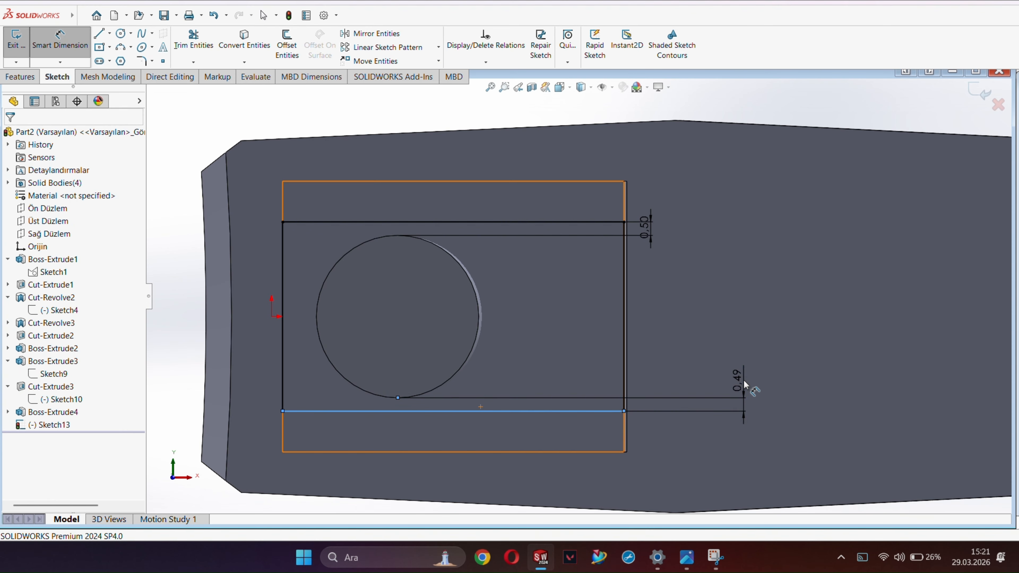
click(743, 379)
key(Return)
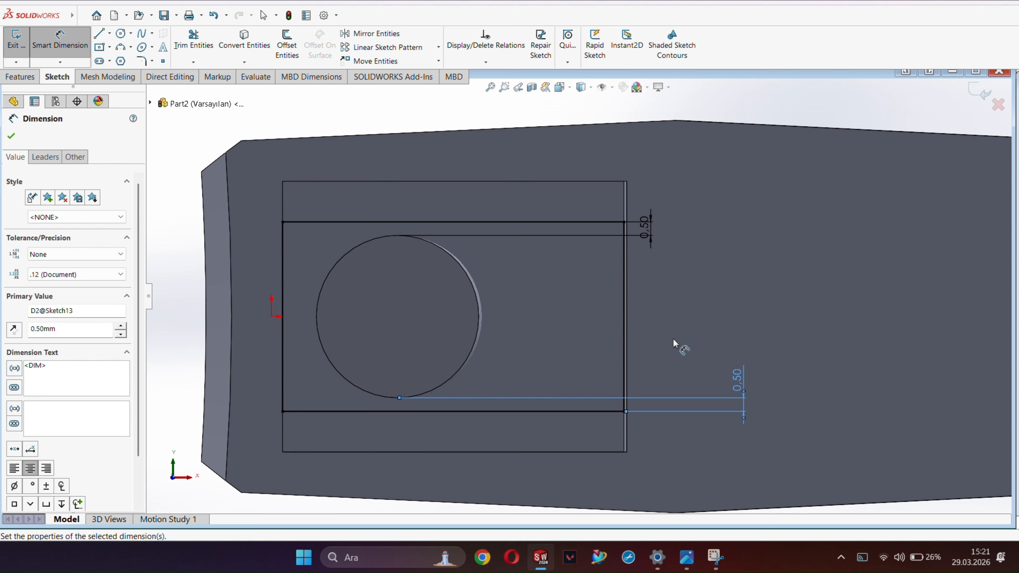
Exit the sketch on the block and isolate the block body.
click(20, 77)
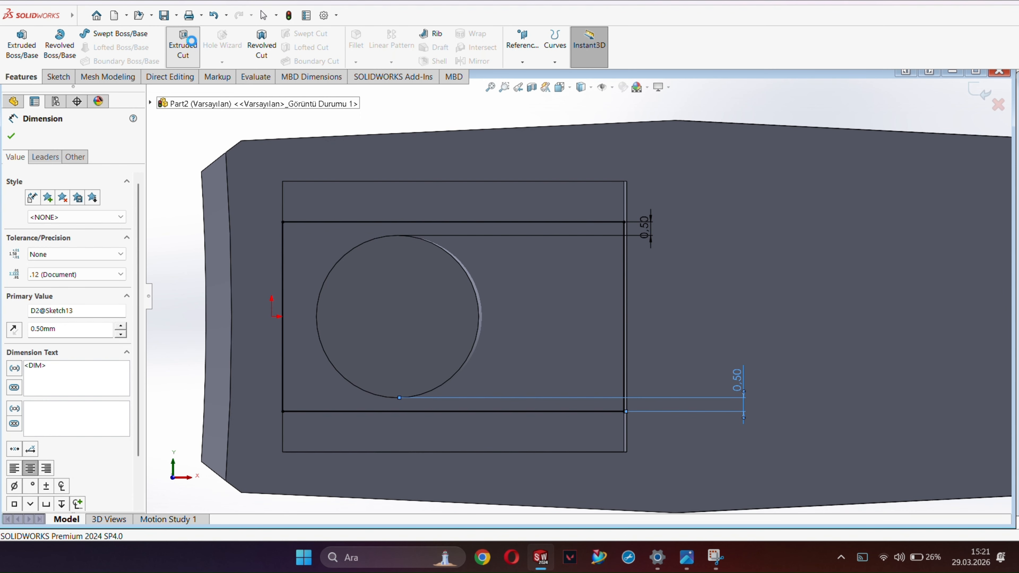
key(Escape)
mouse_move(724, 335)
middle_down()
mouse_move(538, 271)
mouse_move(568, 268)
middle_up()
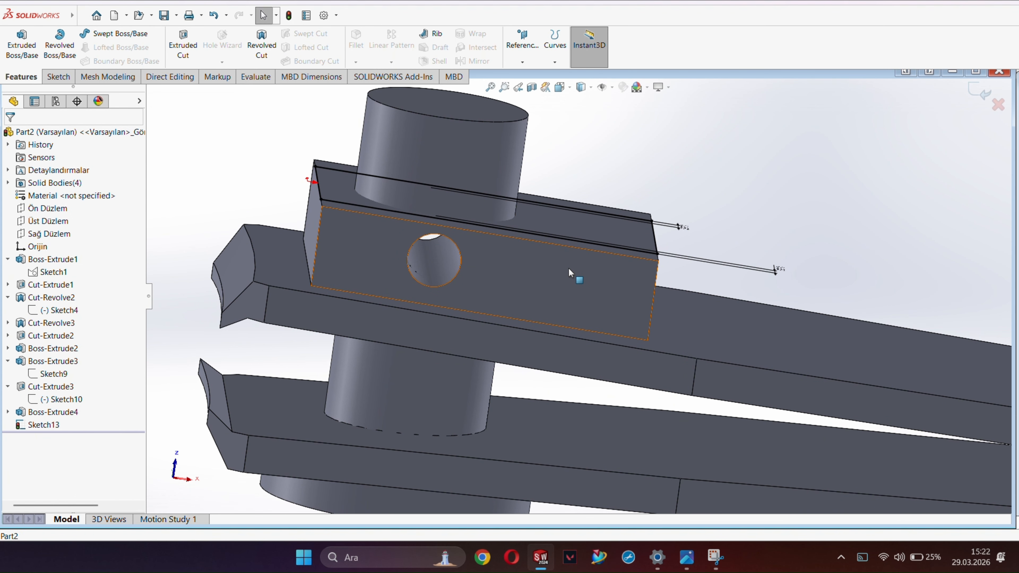
right_click(568, 268)
click(974, 84)
right_click(593, 291)
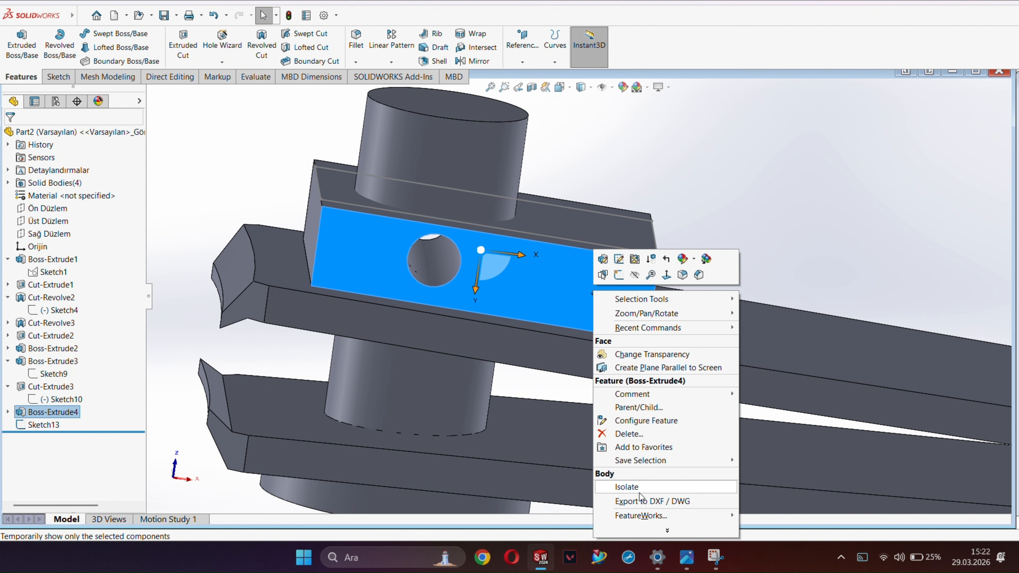
click(619, 487)
Cut the sketched rectangle 5 mm deep through the isolated block and exit the isolated view.
click(182, 45)
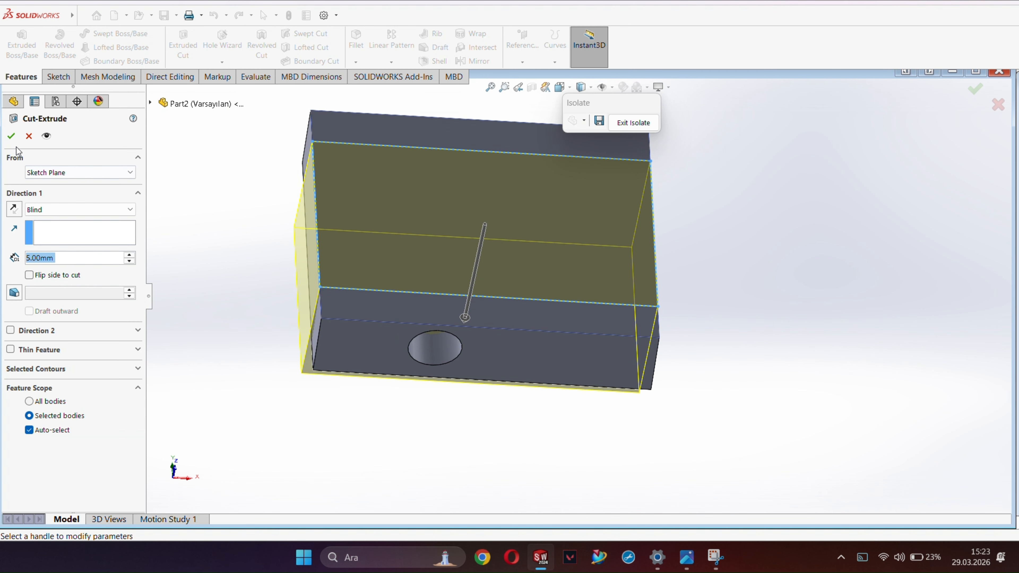
click(12, 136)
click(633, 123)
click(739, 221)
middle_drag(739, 222, 613, 262)
click(609, 124)
scroll(671, 289, up, 4)
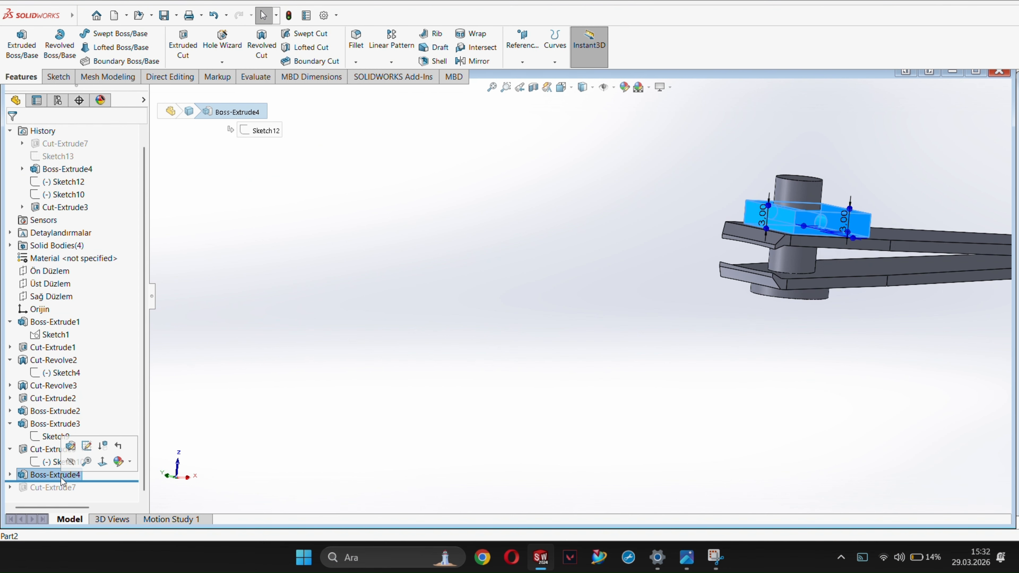
Edit the block's profile sketch and add three connected lines forming a long, tapering lever that slopes away from the block's end.
click(10, 474)
click(57, 487)
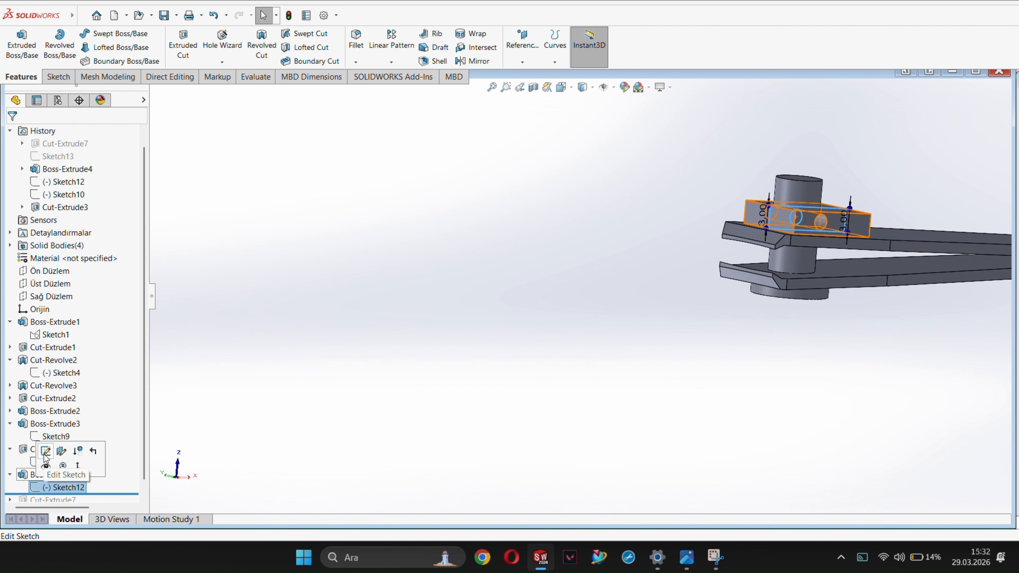
click(44, 457)
scroll(571, 315, down, 2)
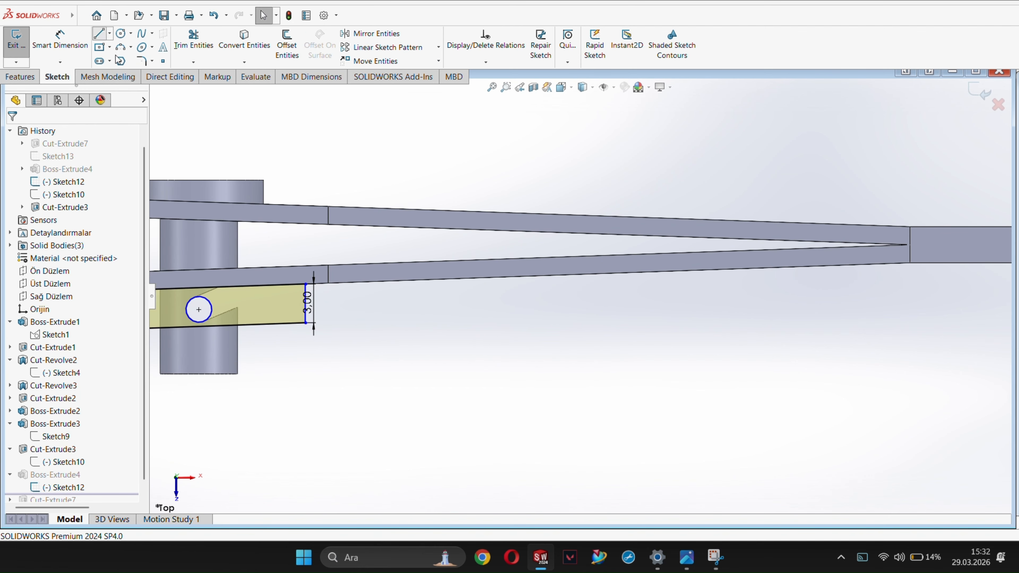
key(l)
click(306, 323)
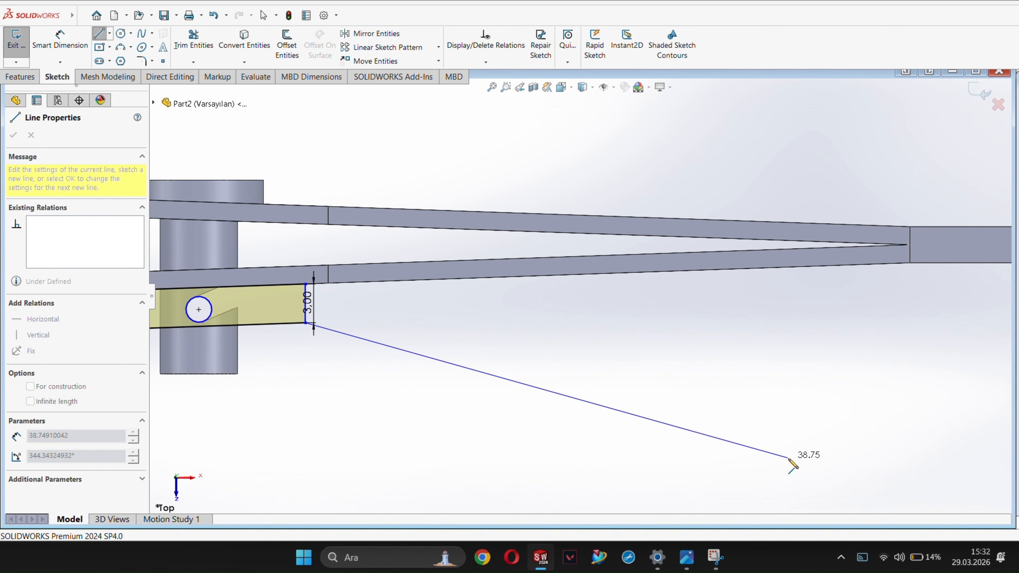
click(796, 465)
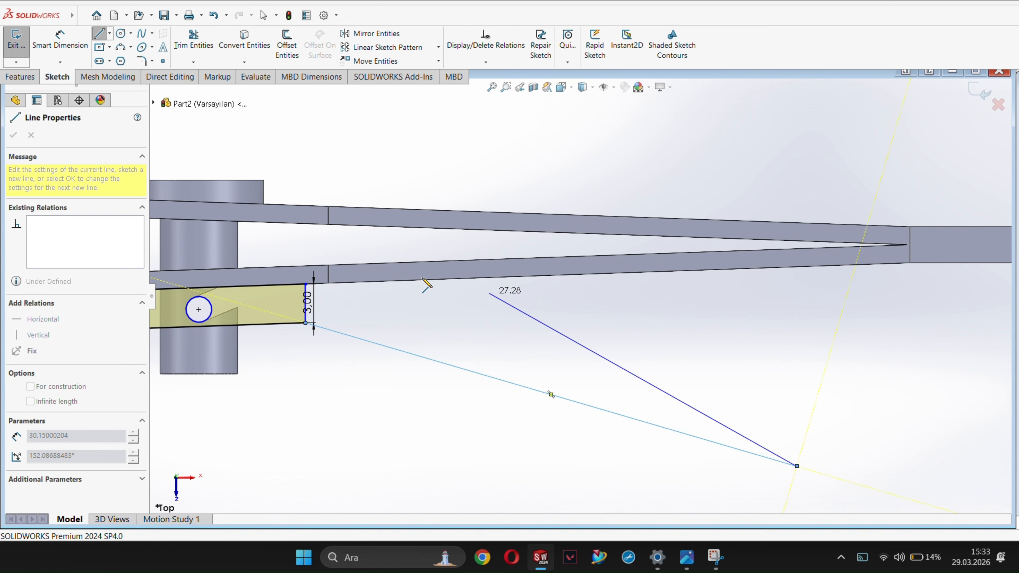
click(796, 441)
click(306, 284)
Dimension the short line at the lever's free end to 1 mm.
click(72, 39)
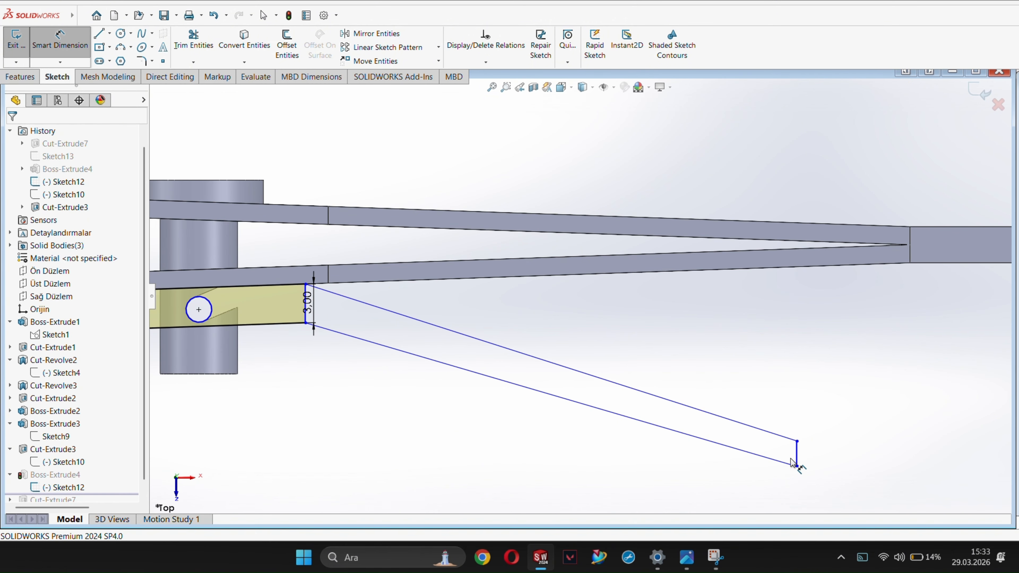
click(797, 454)
click(811, 453)
text(2.00mm)
key(Return)
click(812, 453)
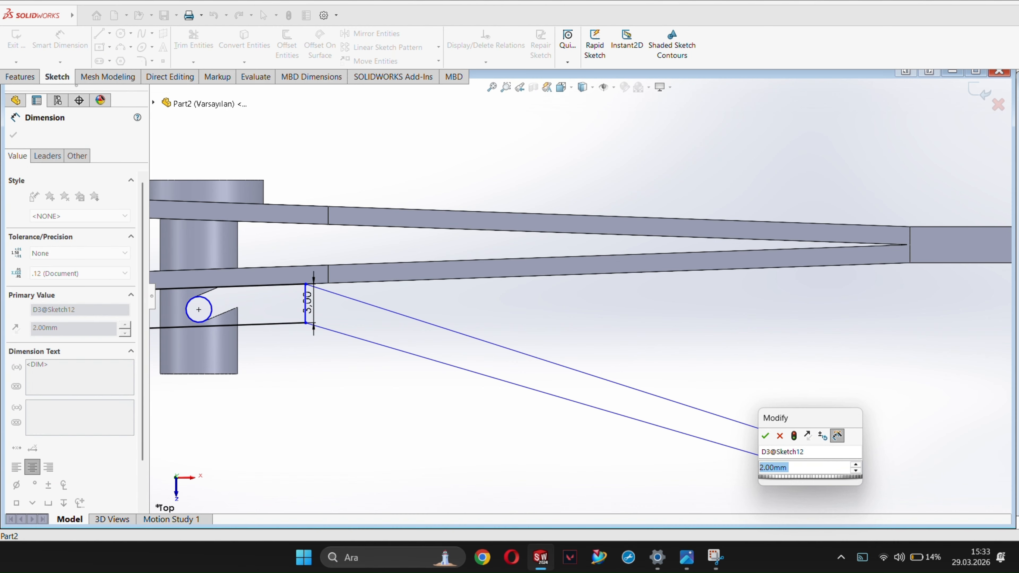
text(1)
key(Return)
Dimension the angle between the block's long outer line and the adjoining lever line as 160 degrees.
scroll(304, 308, down, 4)
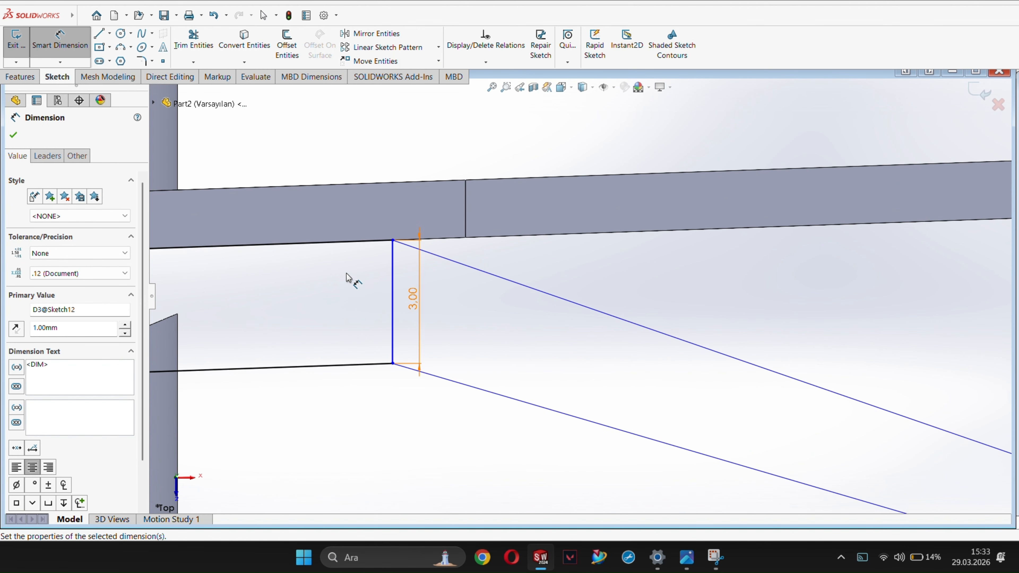
click(193, 40)
scroll(392, 227, up, 5)
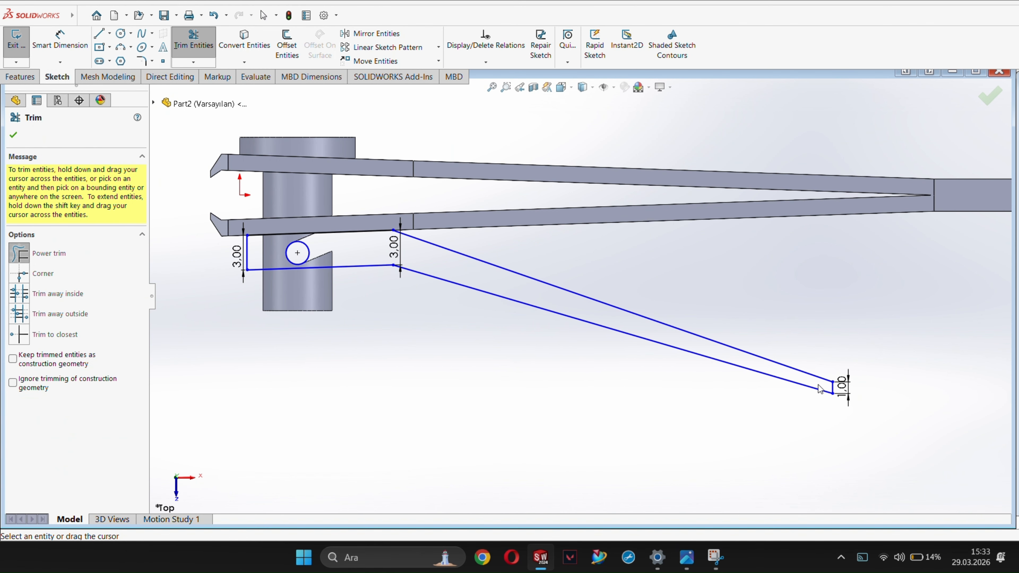
scroll(403, 265, down, 1)
click(65, 45)
click(380, 267)
click(408, 270)
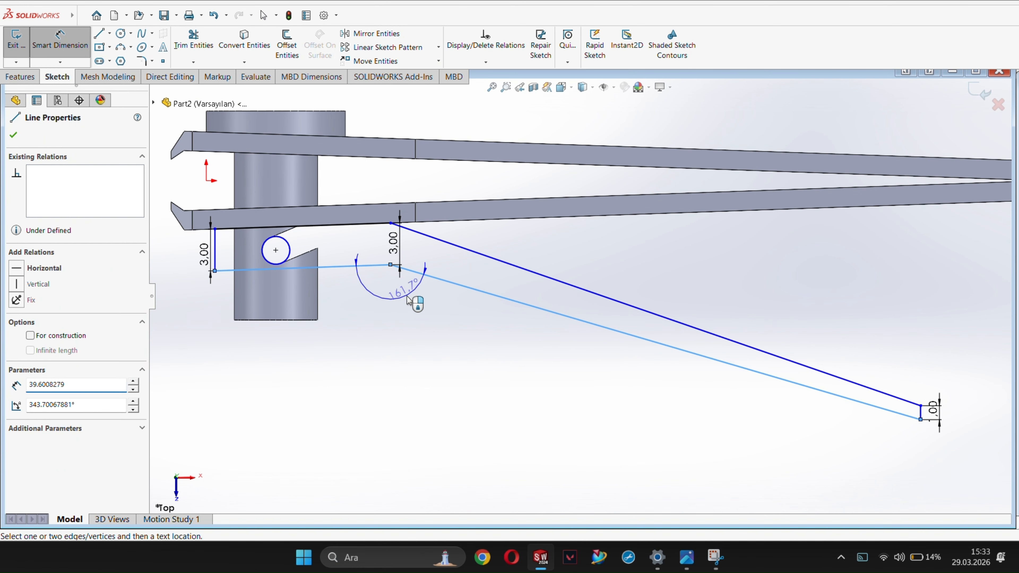
click(402, 298)
text(160)
key(Return)
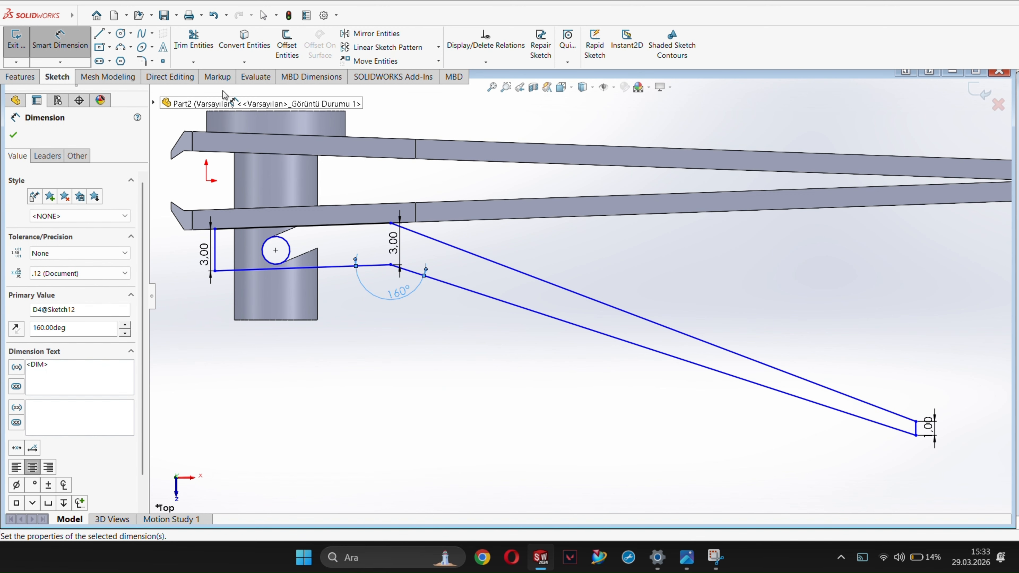
key(Escape)
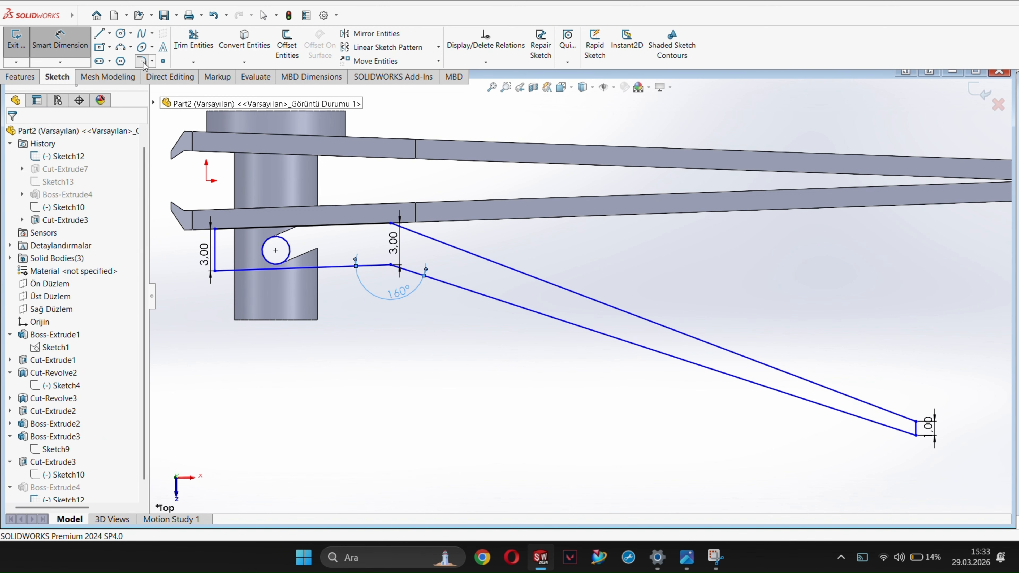
Add 10 mm sketch fillets to both corners where the lever lines meet the block's profile.
click(141, 62)
click(377, 266)
click(441, 242)
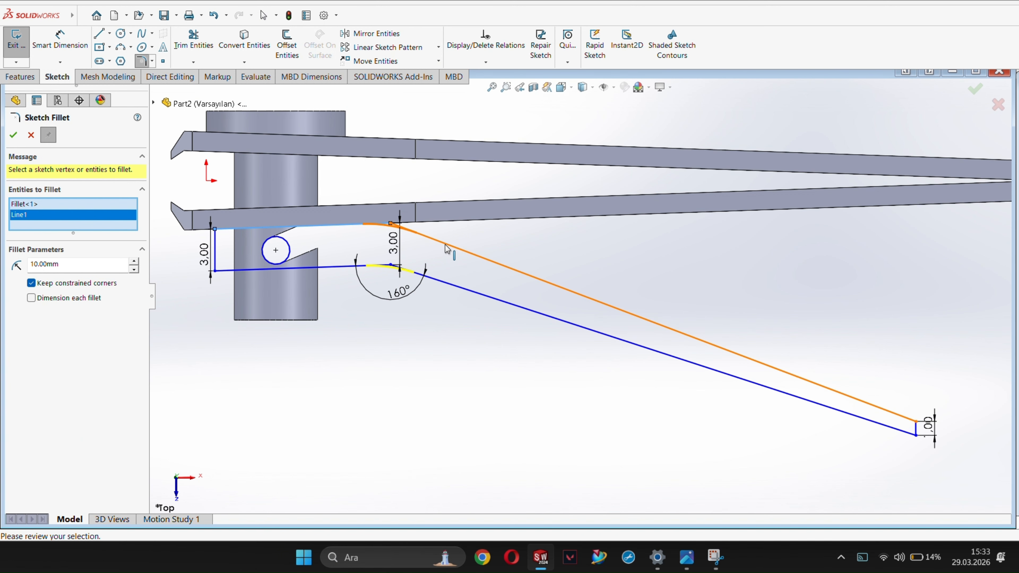
click(10, 140)
mouse_move(487, 402)
middle_down()
mouse_move(485, 303)
mouse_move(449, 168)
middle_up()
middle_drag(181, 212, 239, 231)
click(14, 133)
Exit the profile sketch and roll the model history forward past the block's central cut.
click(25, 76)
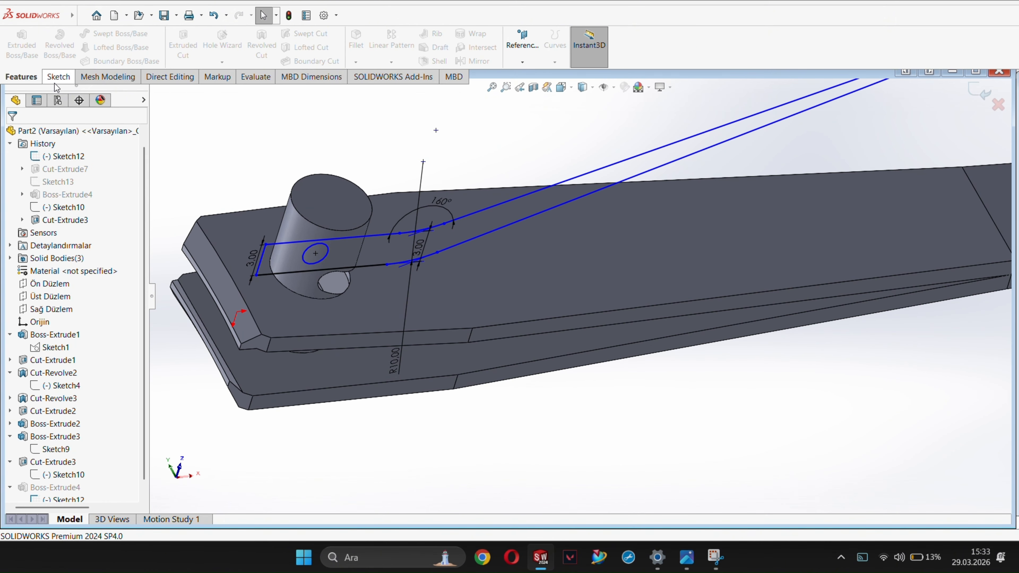
click(57, 82)
click(979, 92)
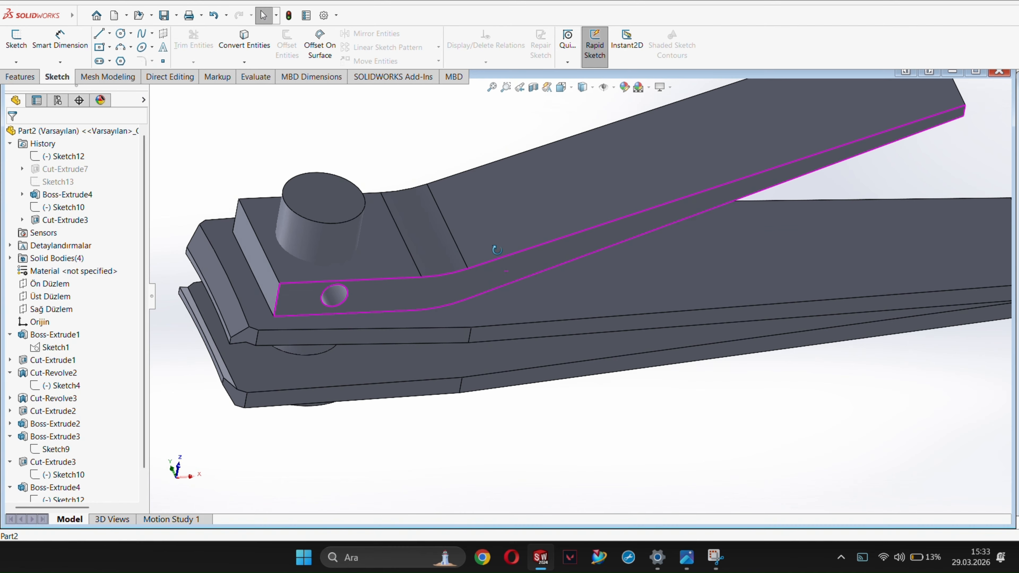
scroll(77, 485, down, 1)
drag(77, 485, 76, 496)
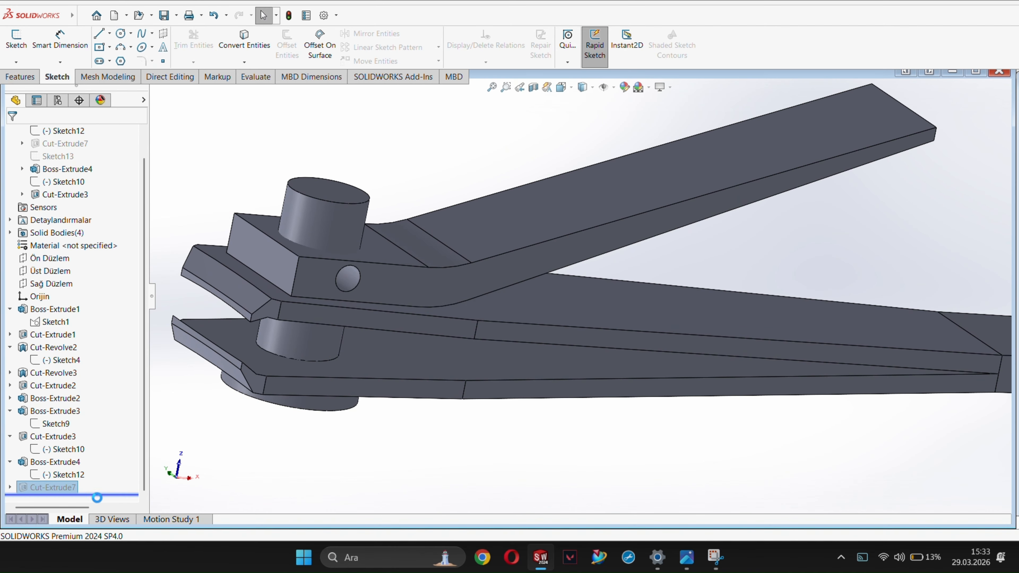
Examine the rebuilt lever, its central cut and the pin from several angles.
scroll(468, 355, up, 5)
scroll(468, 355, down, 5)
middle_drag(468, 355, 597, 416)
scroll(417, 426, up, 3)
scroll(597, 416, up, 3)
scroll(596, 416, down, 3)
middle_drag(533, 353, 532, 319)
scroll(350, 347, down, 3)
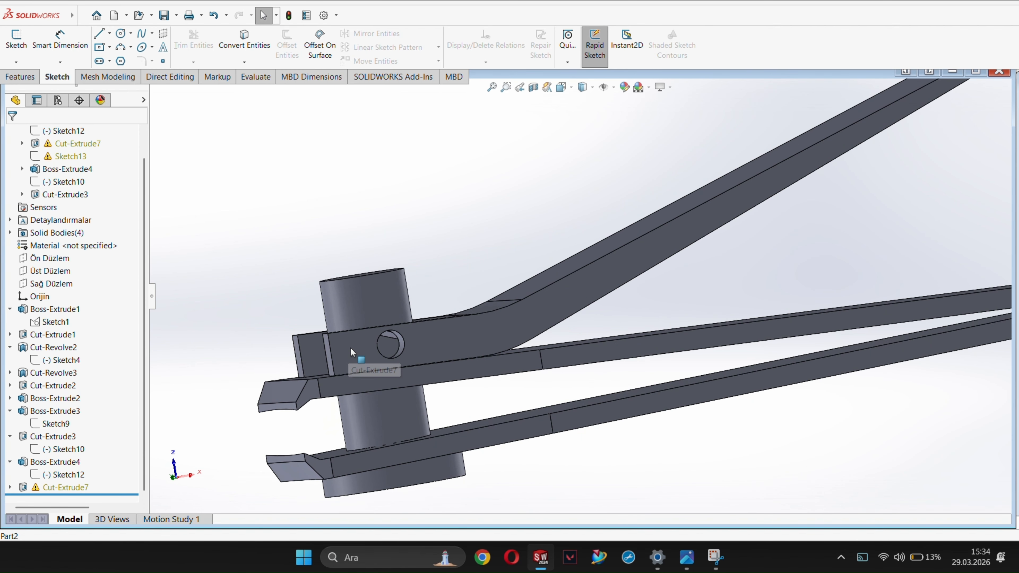
right_click(406, 347)
click(306, 199)
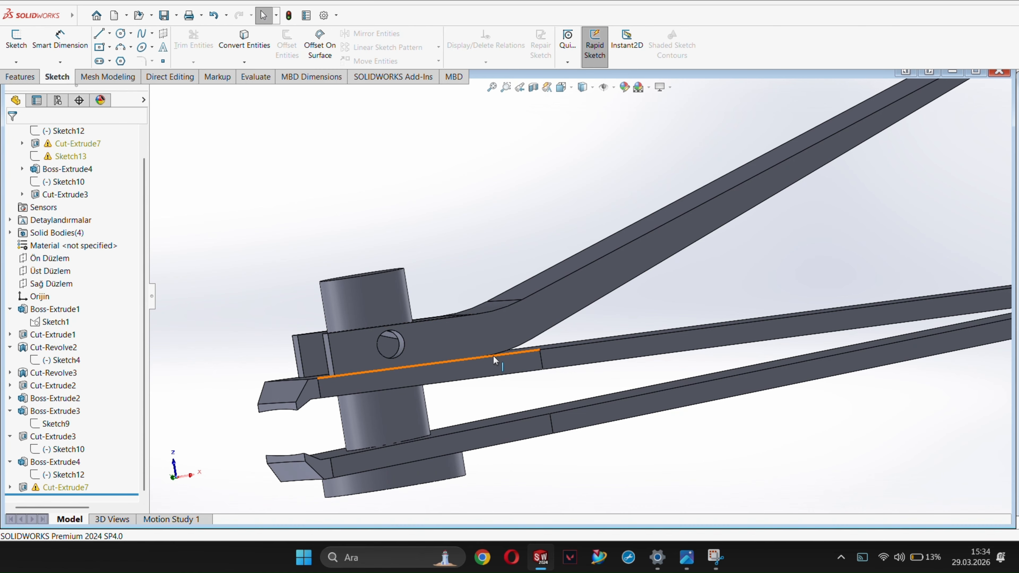
right_click(333, 350)
click(350, 261)
right_click(353, 349)
click(379, 310)
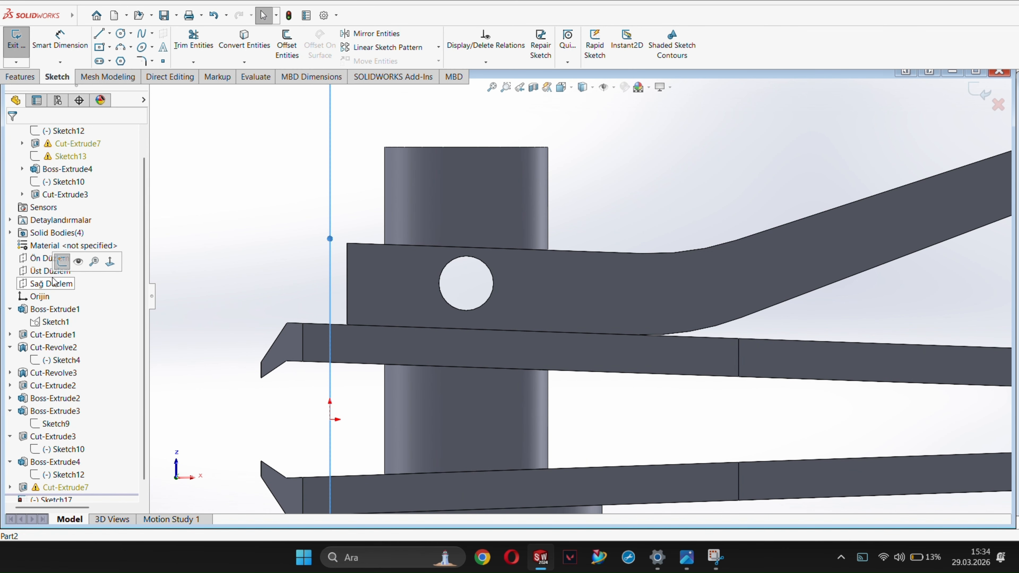
right_click(37, 260)
click(293, 193)
scroll(68, 292, down, 5)
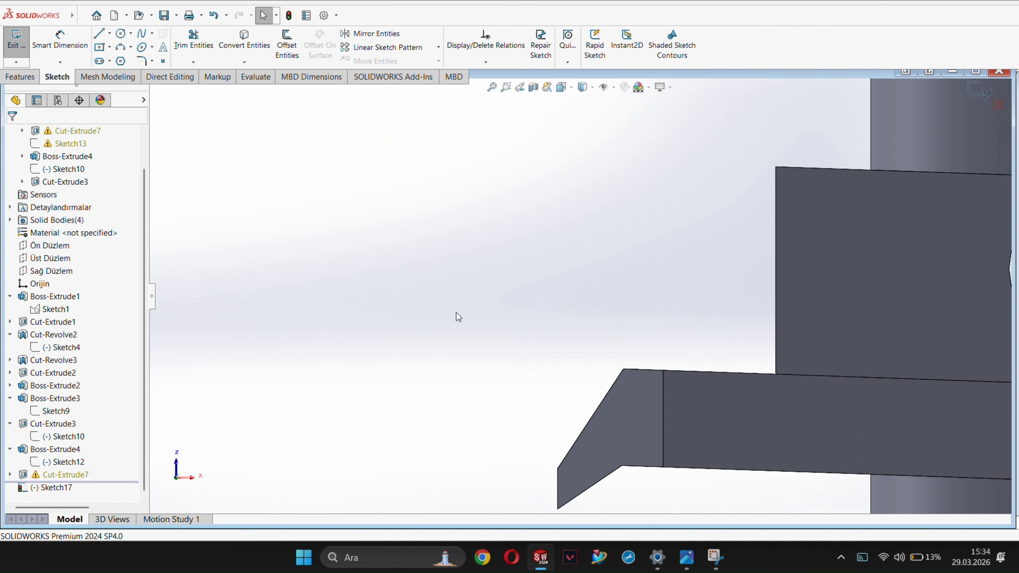
click(979, 92)
click(661, 260)
scroll(346, 359, up, 6)
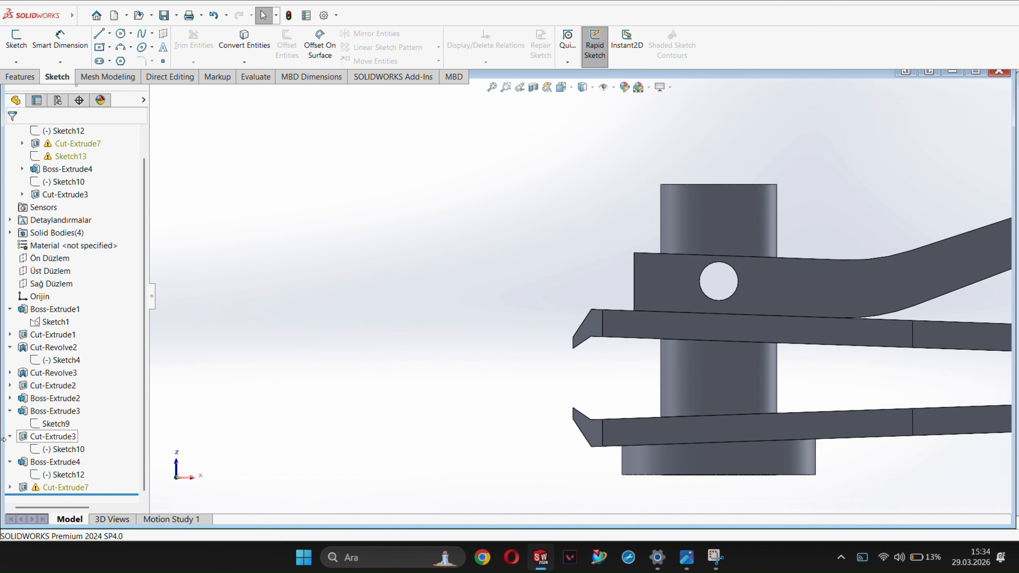
Edit the central cut's sketch and delete the coincident relations on the rectangle's two corners nearest the lever bend.
double_click(63, 486)
click(838, 404)
scroll(837, 404, up, 5)
middle_drag(745, 264, 714, 365)
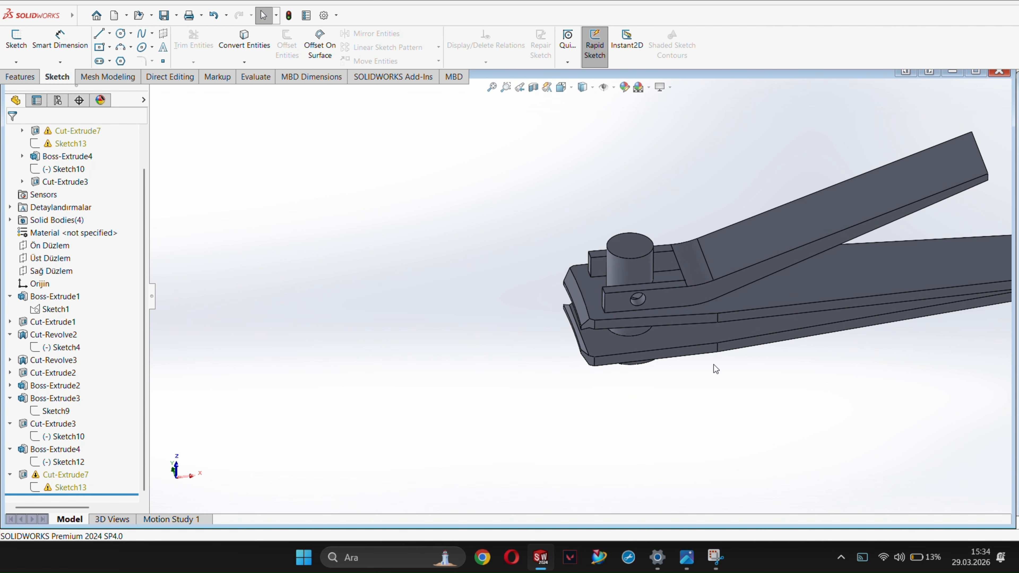
click(62, 490)
click(72, 458)
scroll(404, 301, down, 7)
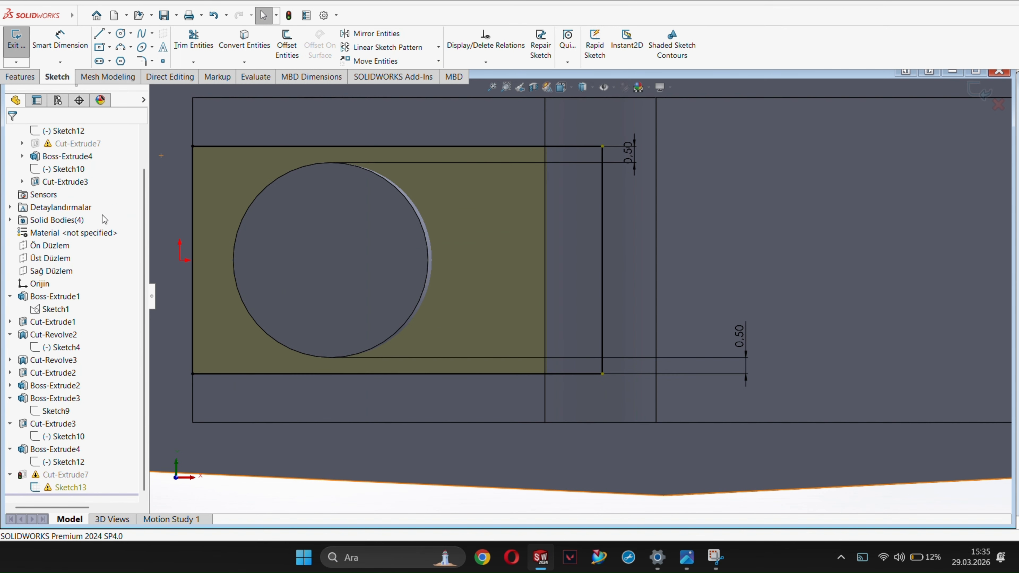
click(602, 147)
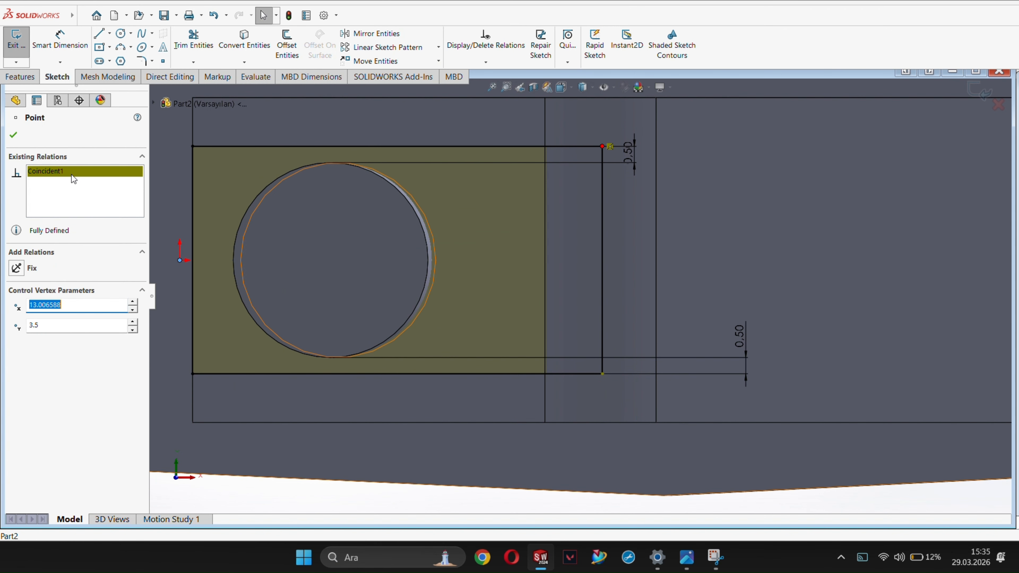
click(601, 374)
key(Delete)
click(419, 253)
click(60, 171)
key(Delete)
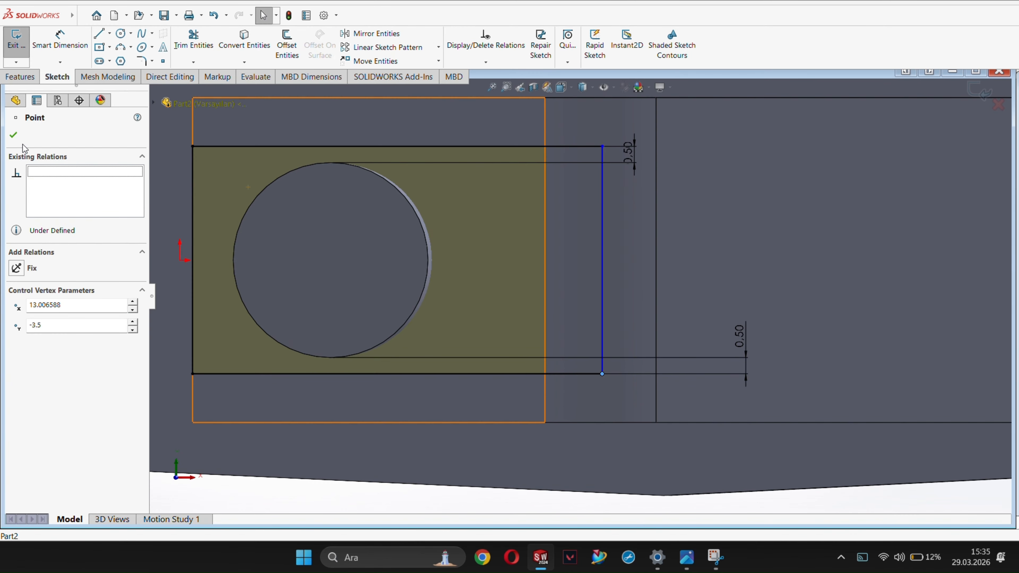
Move the rectangle's end line back onto the edge where the lever bend begins and exit the sketch.
click(14, 136)
drag(602, 225, 544, 225)
click(990, 95)
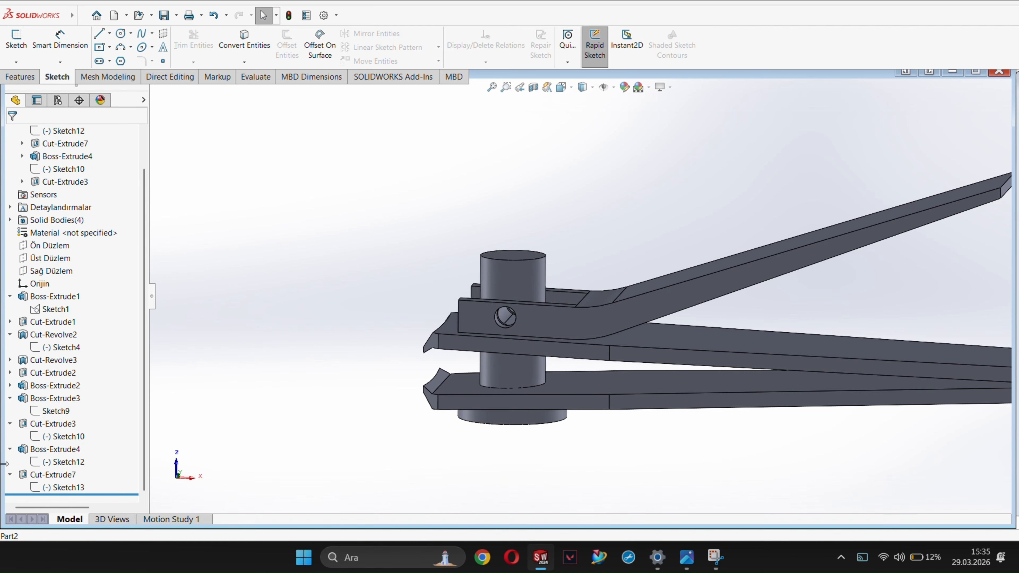
Start a sketch on the Üst Düzlem plane and draw a 1 mm radius circle concentric with the block's round hole.
scroll(60, 281, up, 1)
right_click(48, 283)
right_click(30, 292)
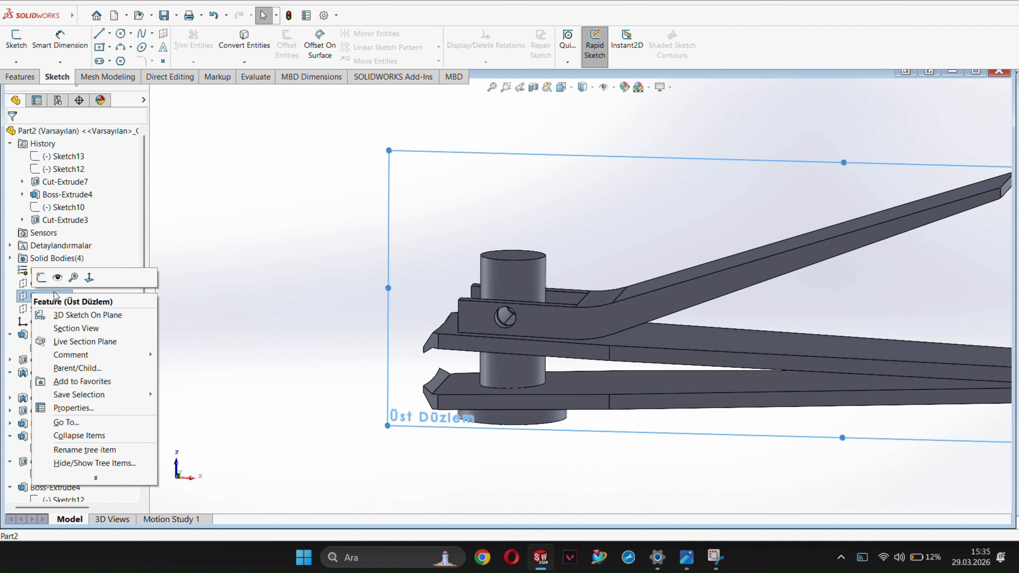
click(40, 276)
scroll(387, 291, down, 7)
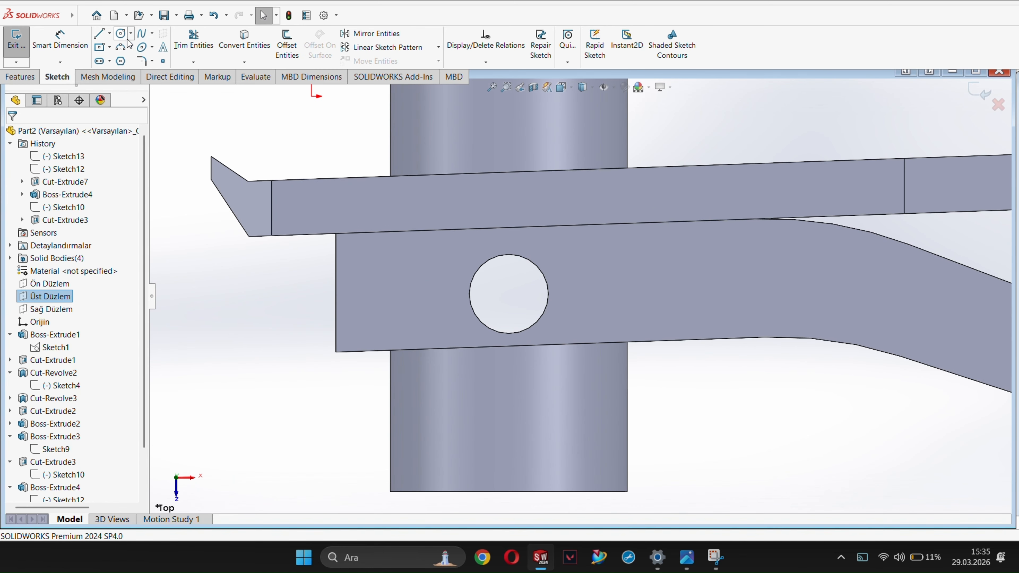
click(121, 34)
click(508, 293)
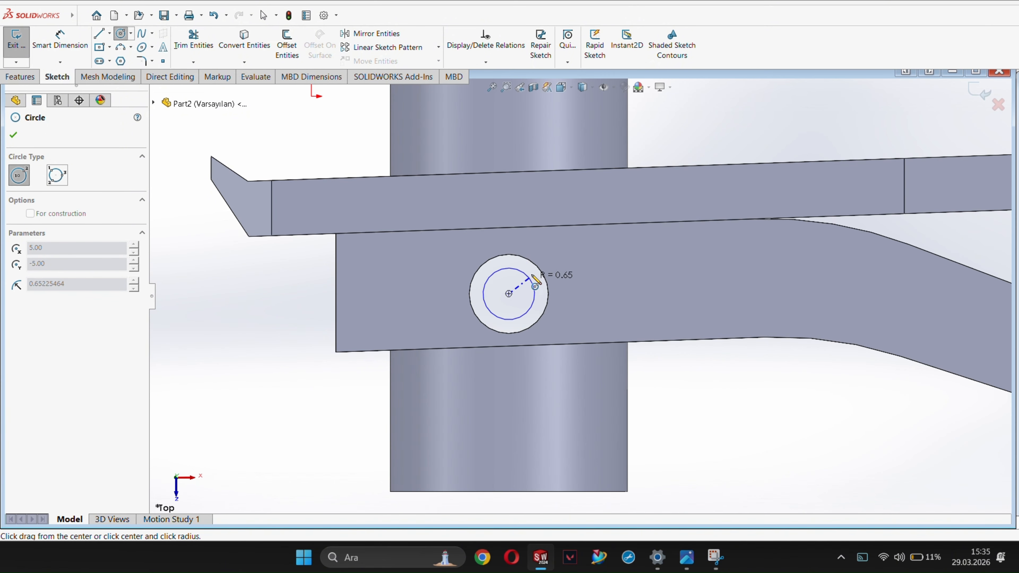
click(540, 272)
Extrude the circle 5 mm in both directions from the sketch plane to form a cross pin through the lever.
click(29, 74)
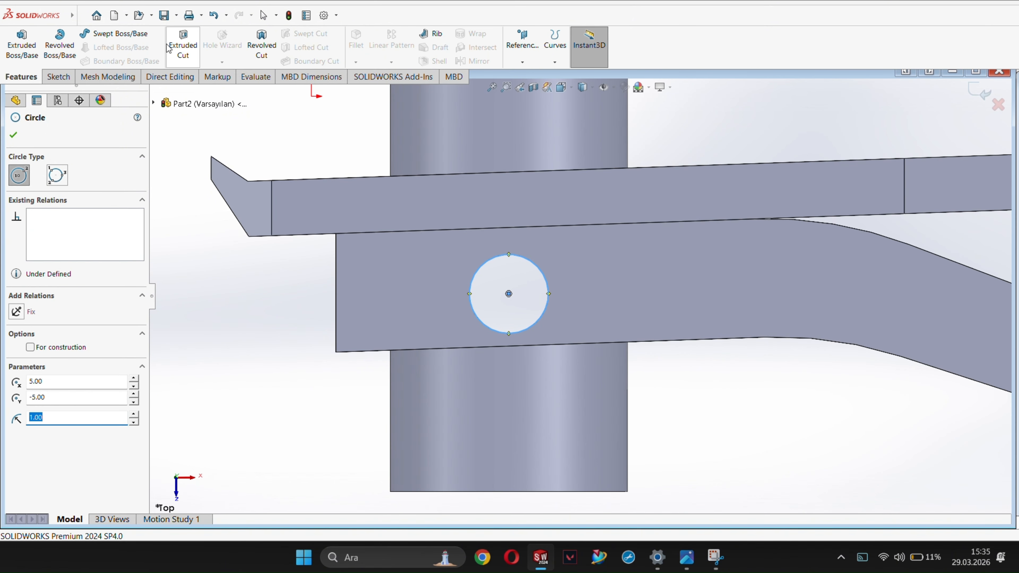
click(23, 46)
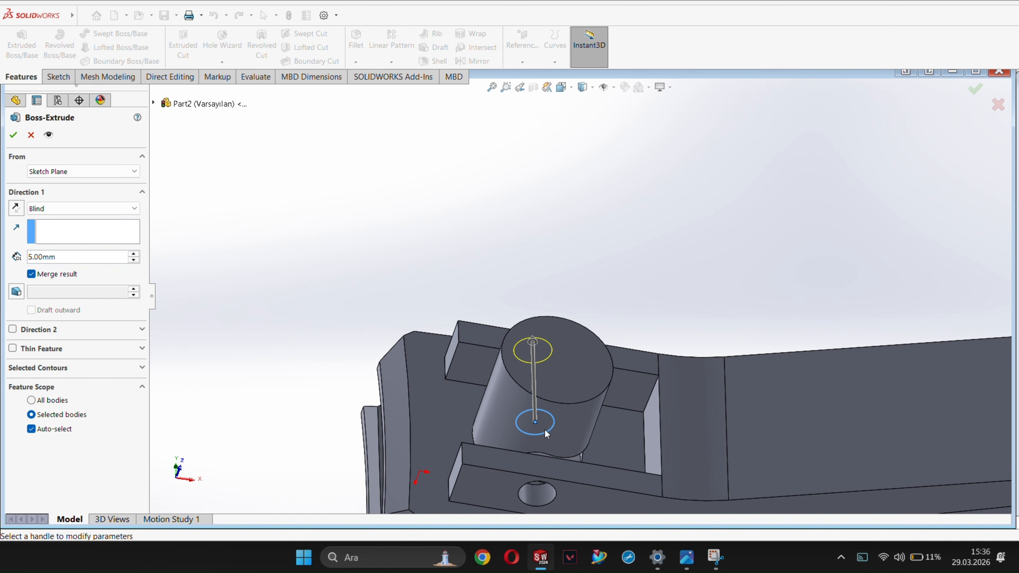
click(47, 328)
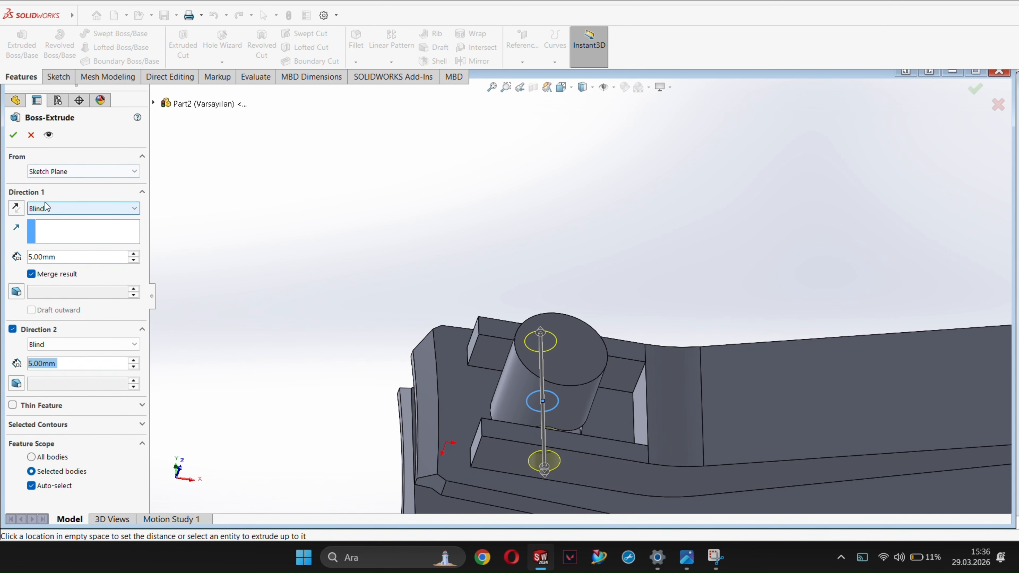
scroll(585, 257, up, 1)
scroll(666, 418, down, 2)
middle_drag(663, 424, 626, 369)
scroll(626, 369, up, 3)
scroll(753, 309, up, 4)
scroll(760, 303, down, 4)
middle_drag(761, 303, 740, 374)
Start a sketch on the Ön Düzlem plane and draw a circle centred within the rounded end of the clipper arms.
click(10, 143)
right_click(61, 211)
click(75, 201)
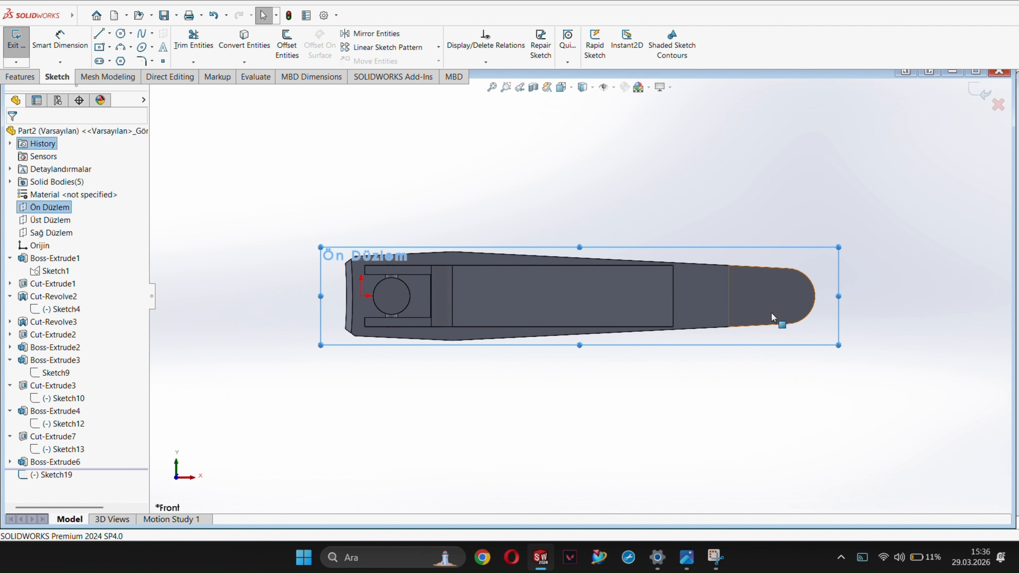
scroll(771, 311, down, 6)
click(121, 35)
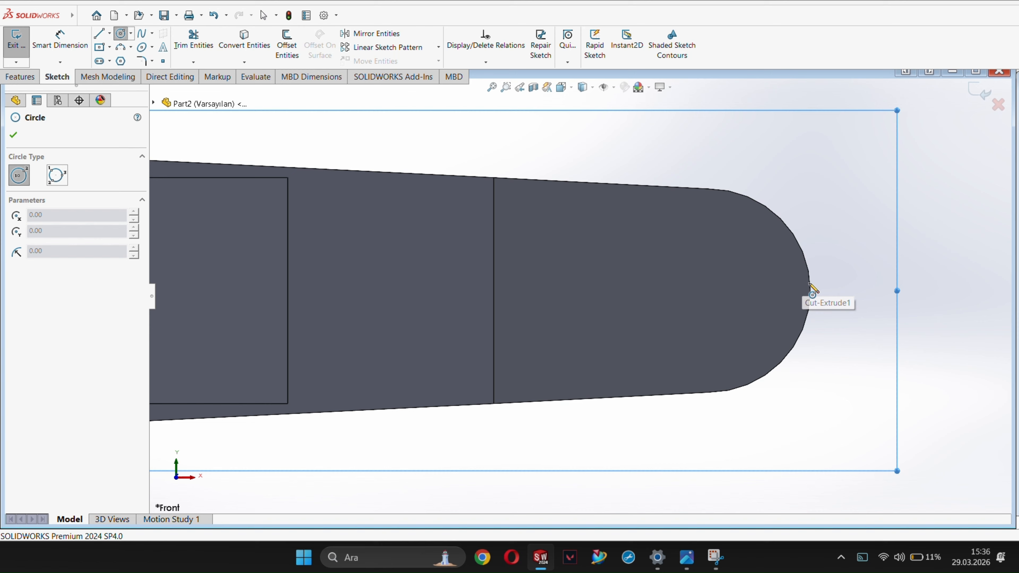
click(708, 290)
click(739, 336)
key(Escape)
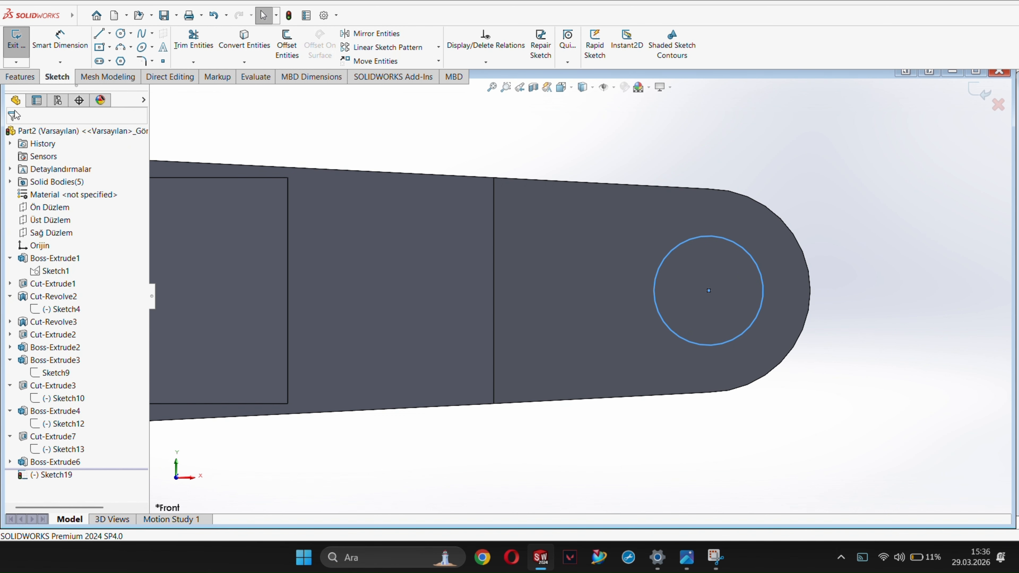
Cut the circle through the rounded end of the arms using blind depths both ways, 5 mm in the second direction.
click(21, 76)
click(187, 48)
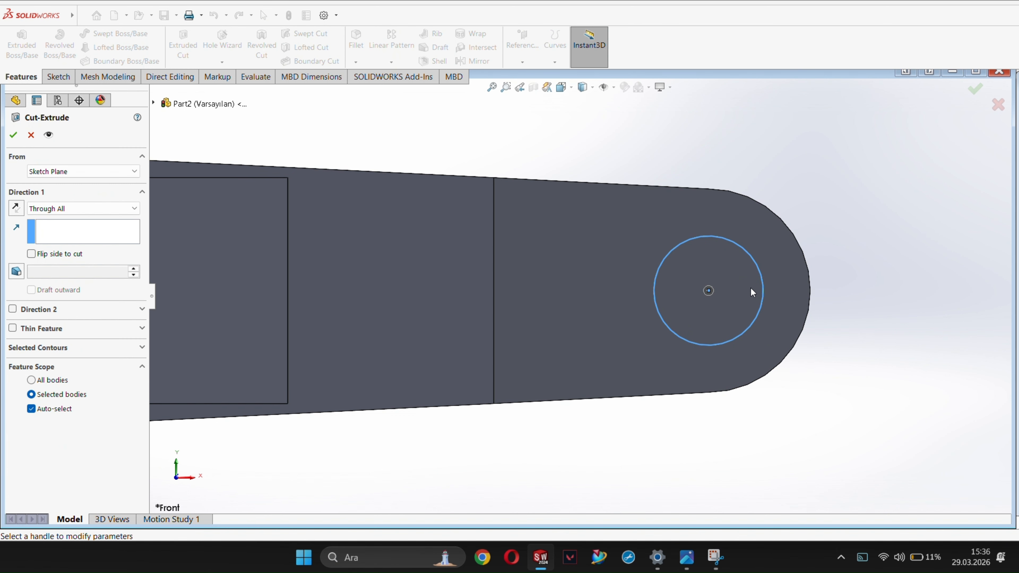
click(13, 309)
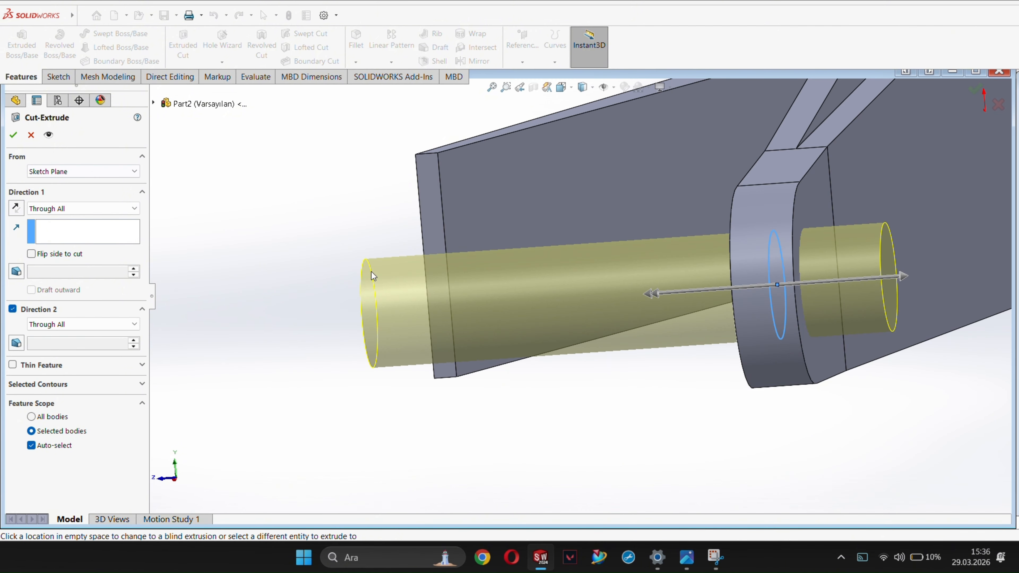
click(51, 326)
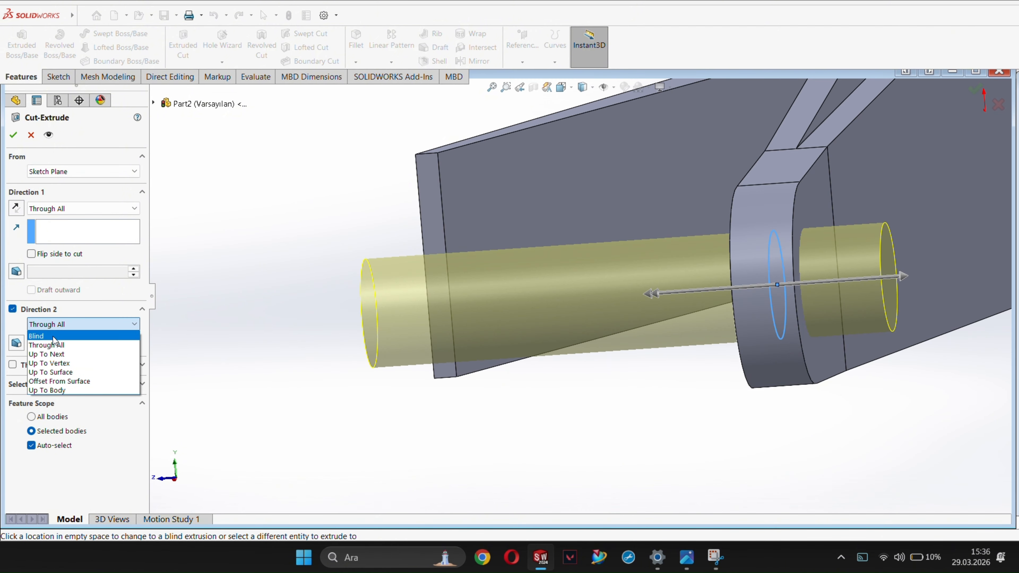
click(54, 337)
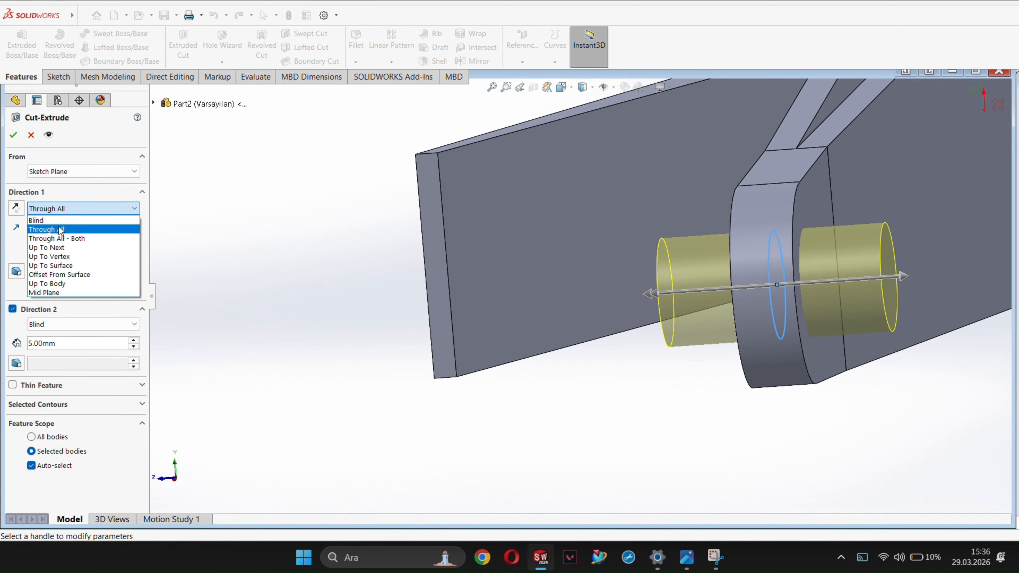
click(57, 220)
click(13, 135)
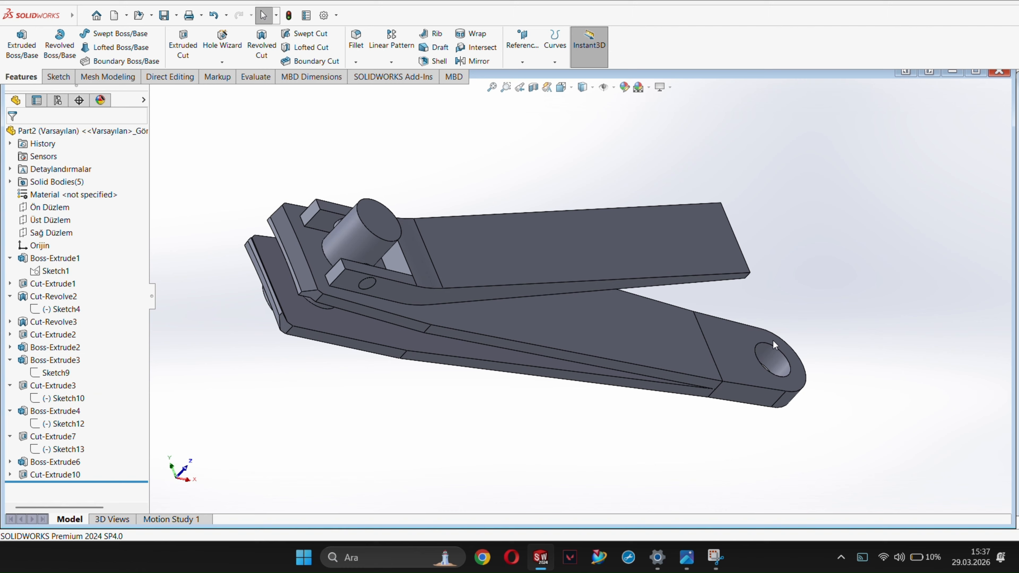
Fillet the upper circular edge of the vertical pin to shape its end into a dome.
middle_drag(772, 340, 705, 374)
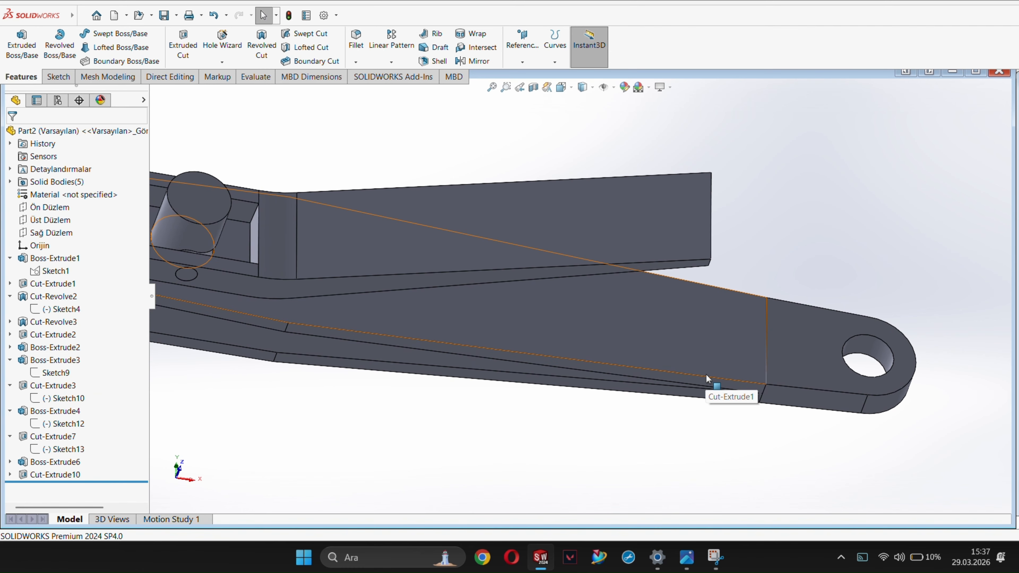
scroll(652, 253, up, 3)
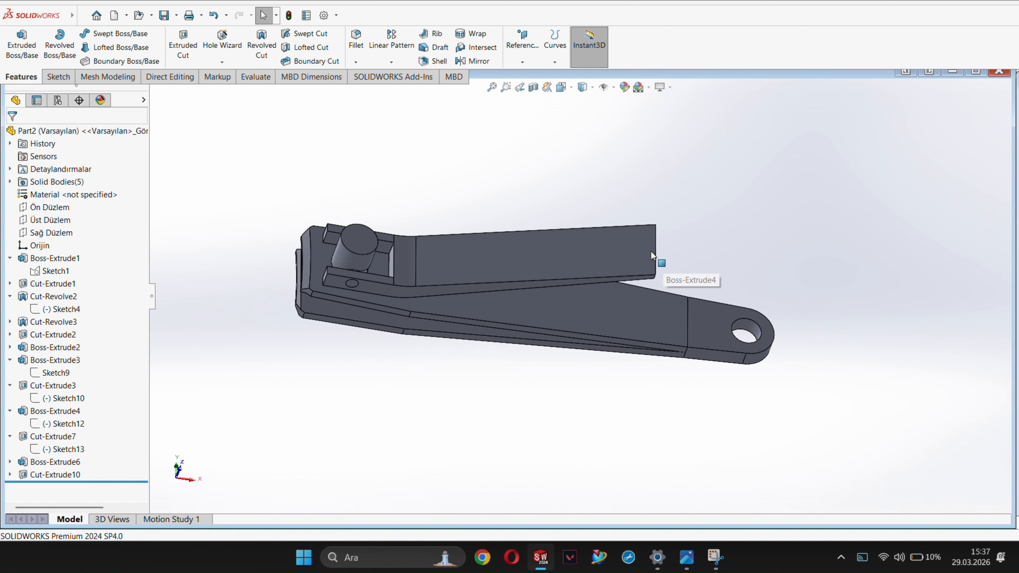
middle_drag(651, 251, 328, 296)
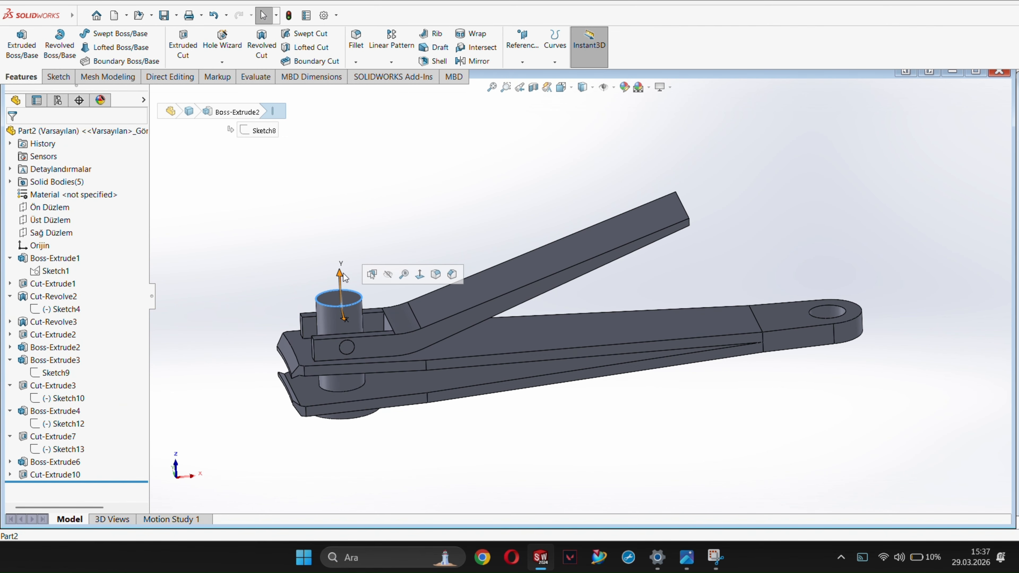
click(357, 40)
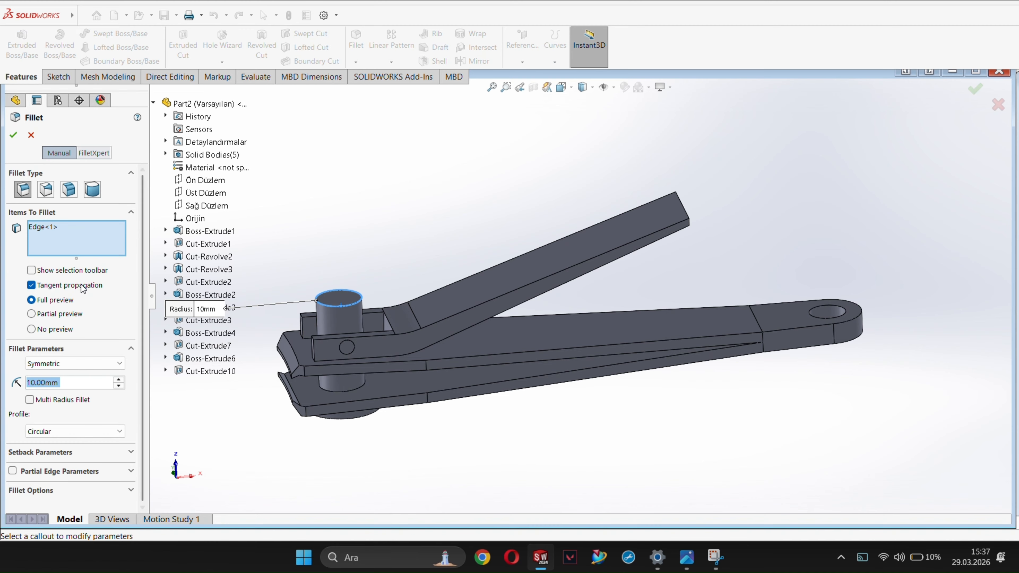
key(Return)
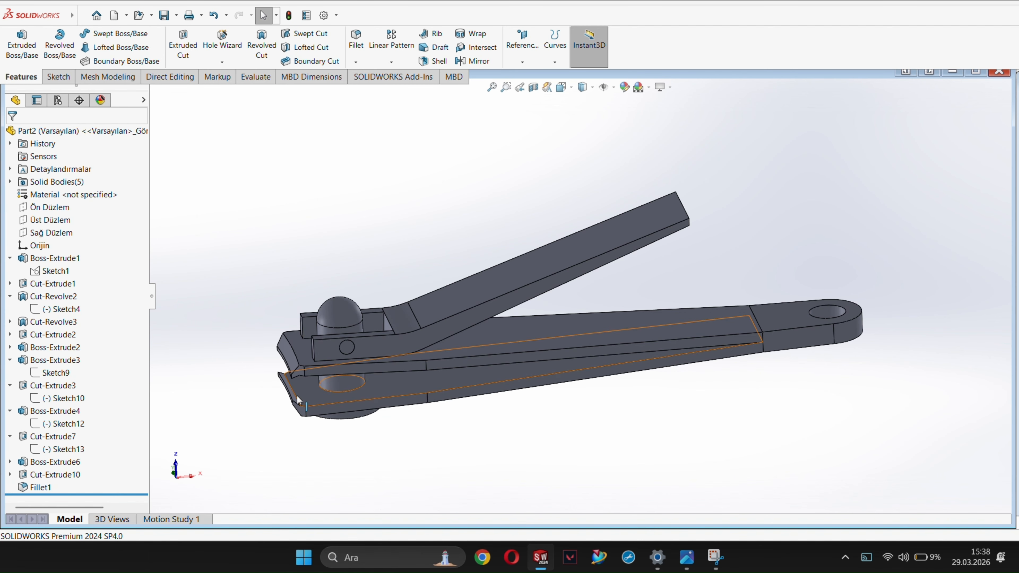
Turn on RealView Graphics for the clipper model.
middle_drag(476, 240, 725, 39)
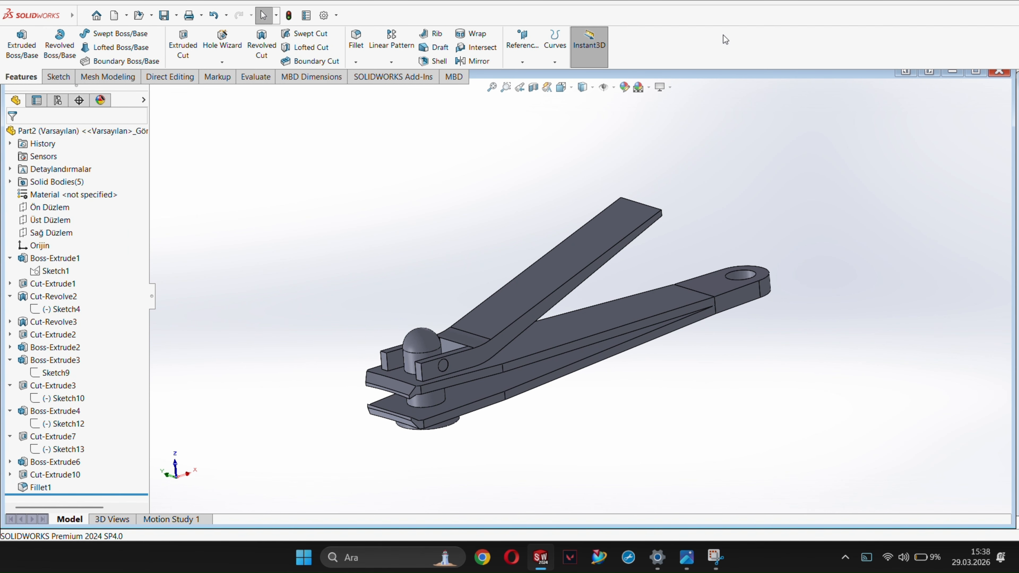
click(663, 87)
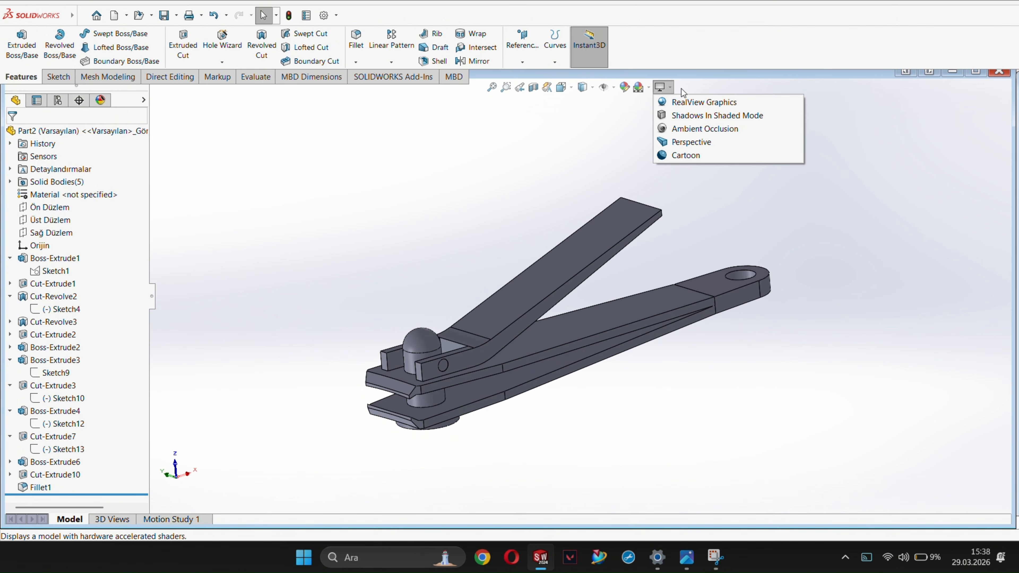
click(688, 102)
mouse_move(642, 321)
middle_down()
mouse_move(564, 329)
mouse_move(573, 364)
mouse_move(564, 361)
middle_up()
scroll(564, 361, up, 3)
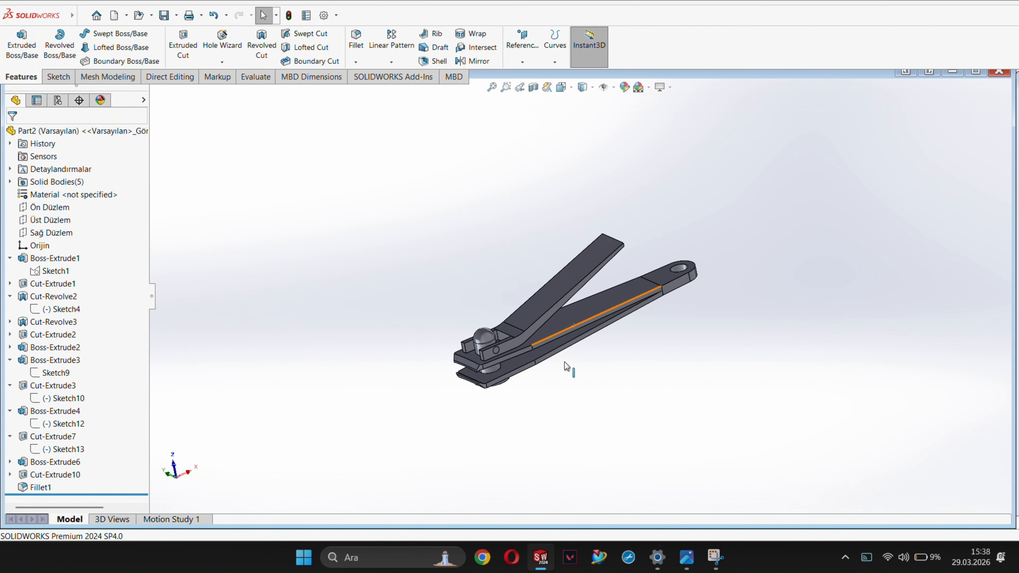
Fillet the two corner edges at the lever's free end with a symmetric circular profile to form a rounded tip.
scroll(564, 361, down, 2)
middle_drag(600, 308, 607, 439)
scroll(601, 112, down, 5)
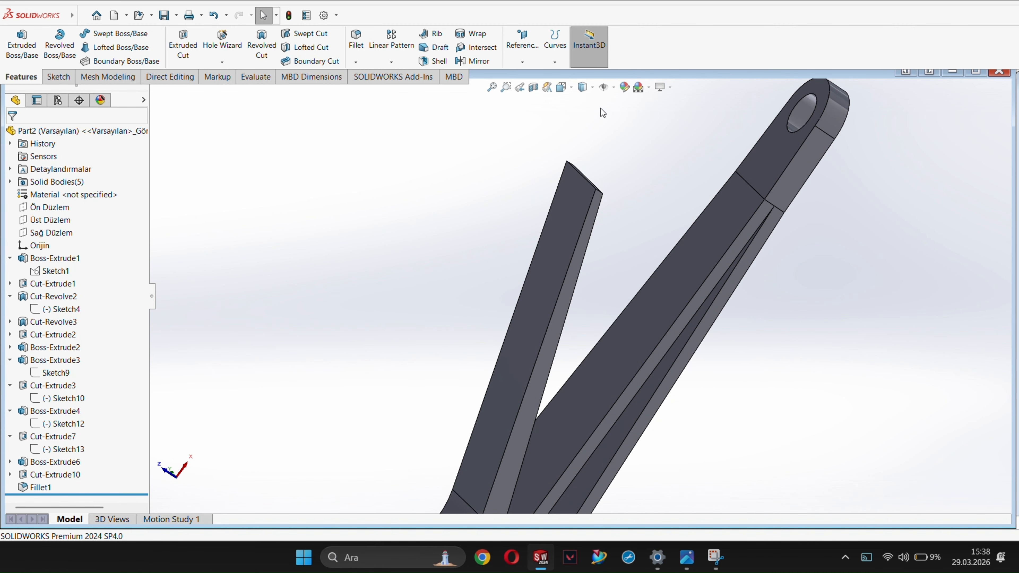
click(361, 46)
scroll(627, 181, down, 6)
middle_drag(674, 253, 629, 264)
middle_drag(630, 202, 578, 249)
click(605, 219)
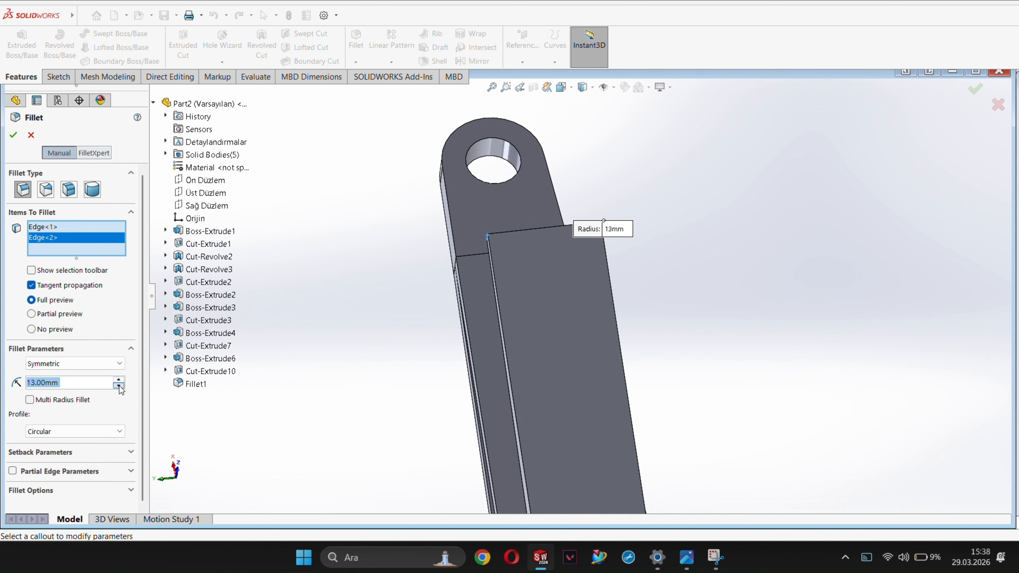
key(Return)
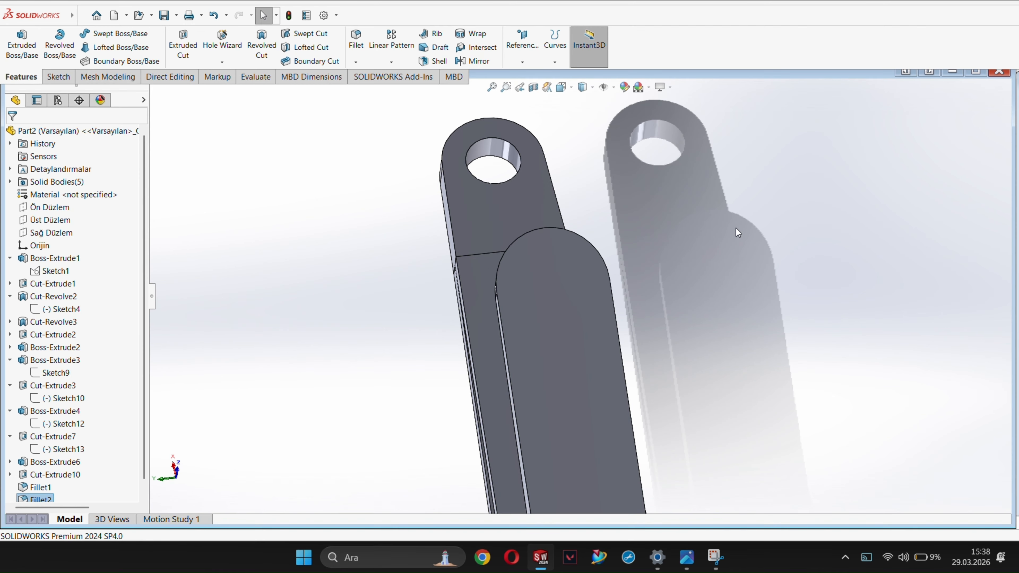
scroll(662, 385, up, 8)
middle_drag(643, 429, 537, 531)
scroll(608, 393, down, 10)
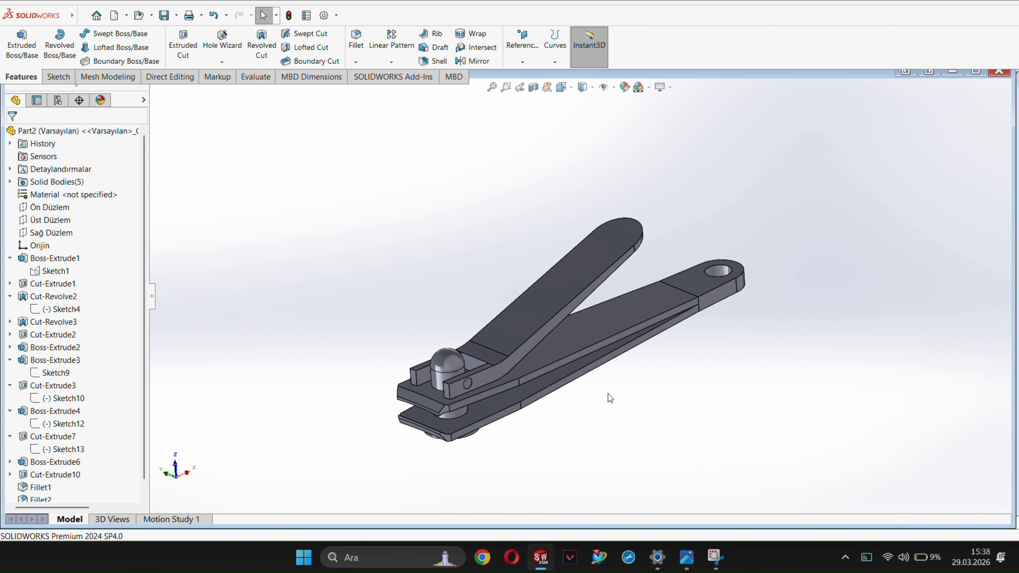